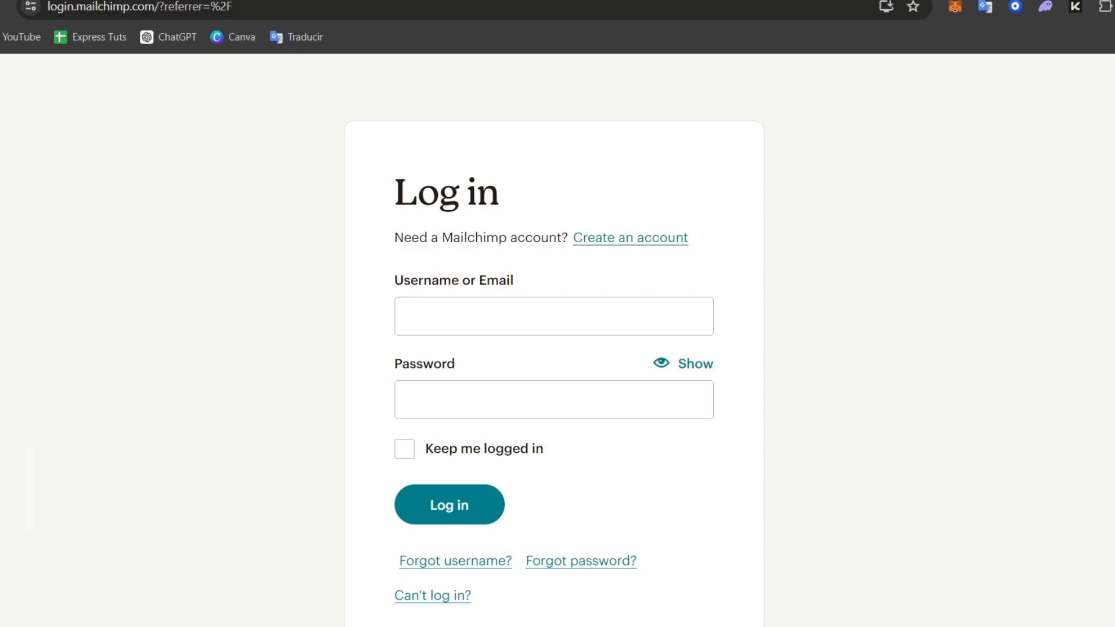
# Go back from the login page to the Mailchimp home page
pyautogui.hotkey('alt', 'Left')
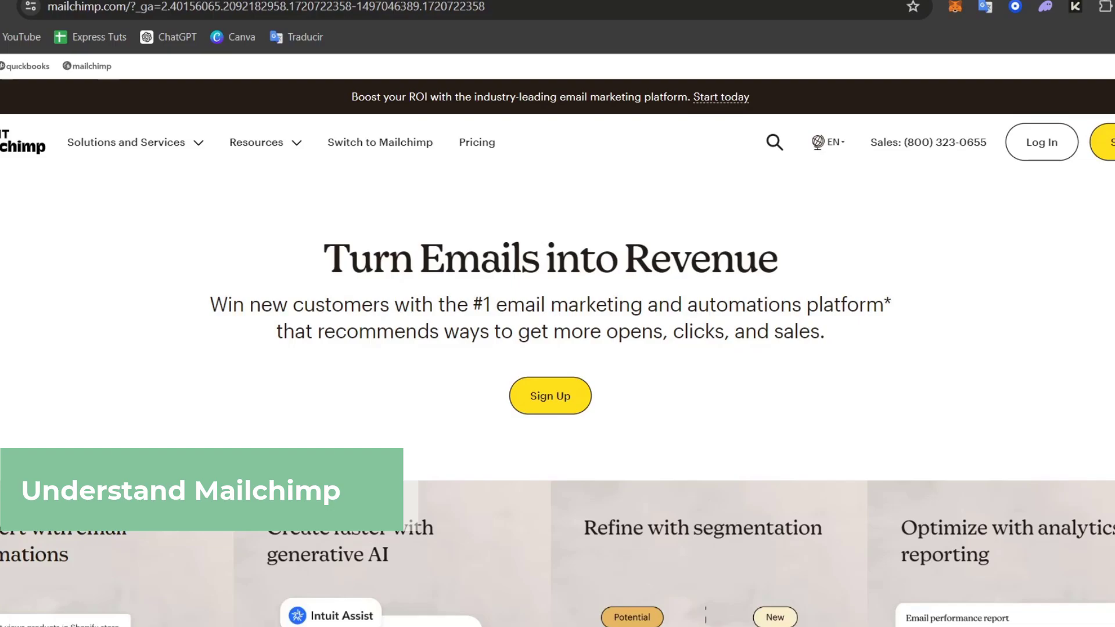
pyautogui.scroll(-4, 701, 272)
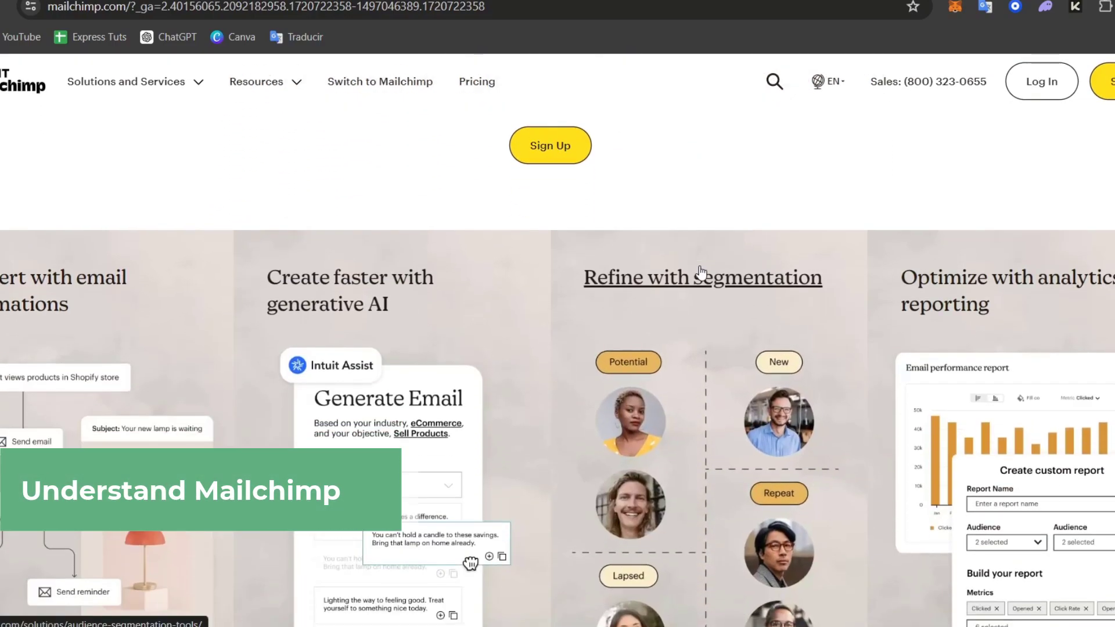
pyautogui.scroll(-4, 701, 271)
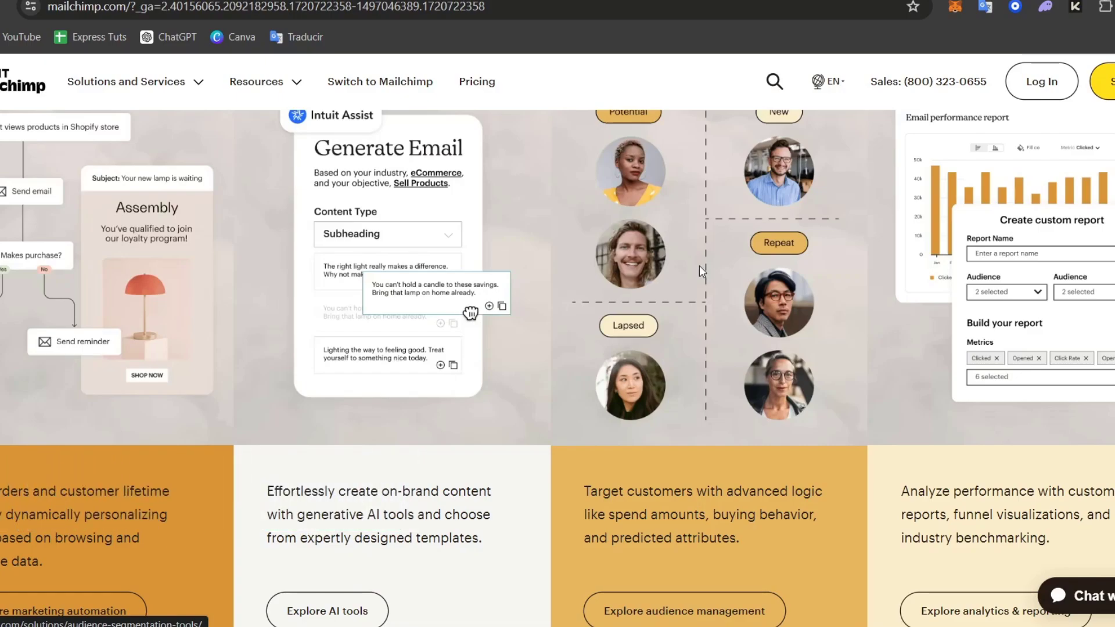
pyautogui.scroll(-3, 700, 271)
pyautogui.scroll(-5, 700, 273)
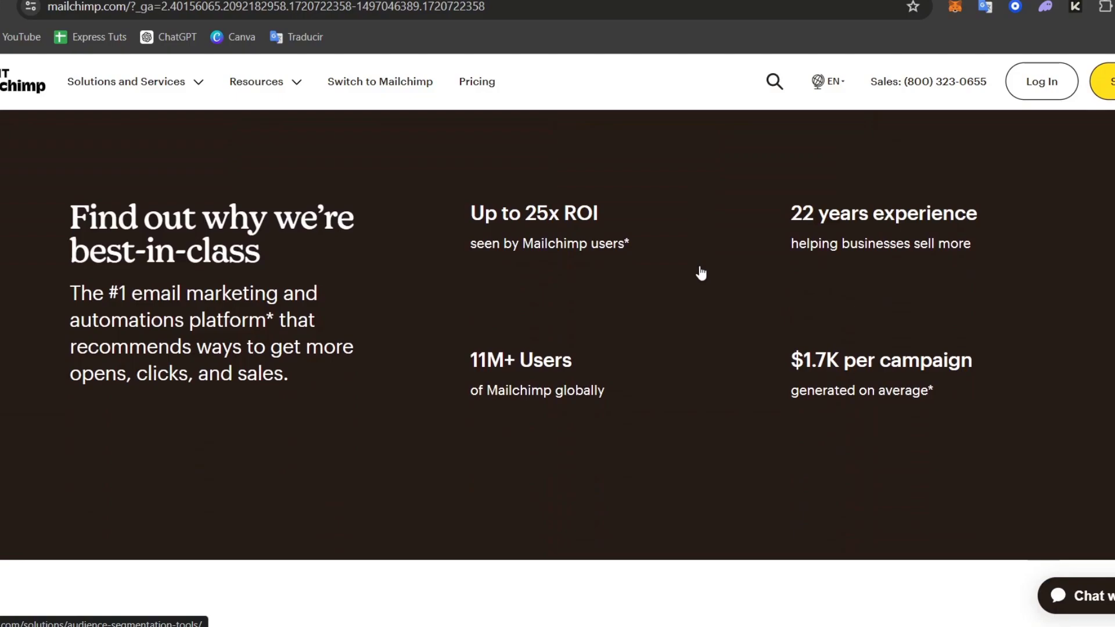
pyautogui.scroll(-8, 700, 272)
pyautogui.scroll(-5, 700, 270)
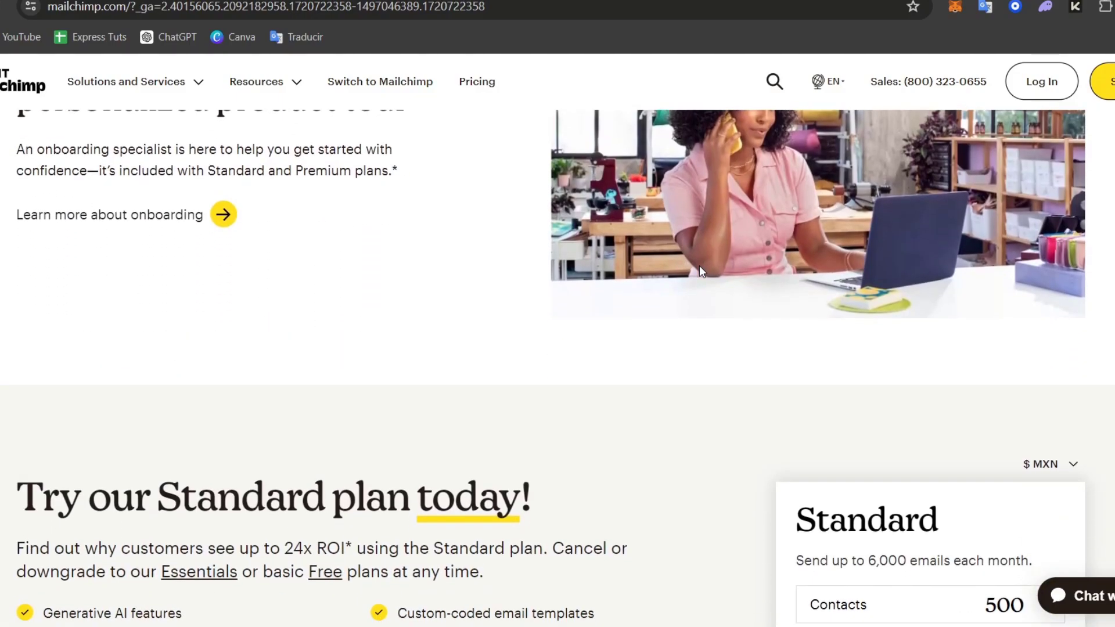
pyautogui.scroll(-10, 700, 271)
pyautogui.scroll(7, 700, 269)
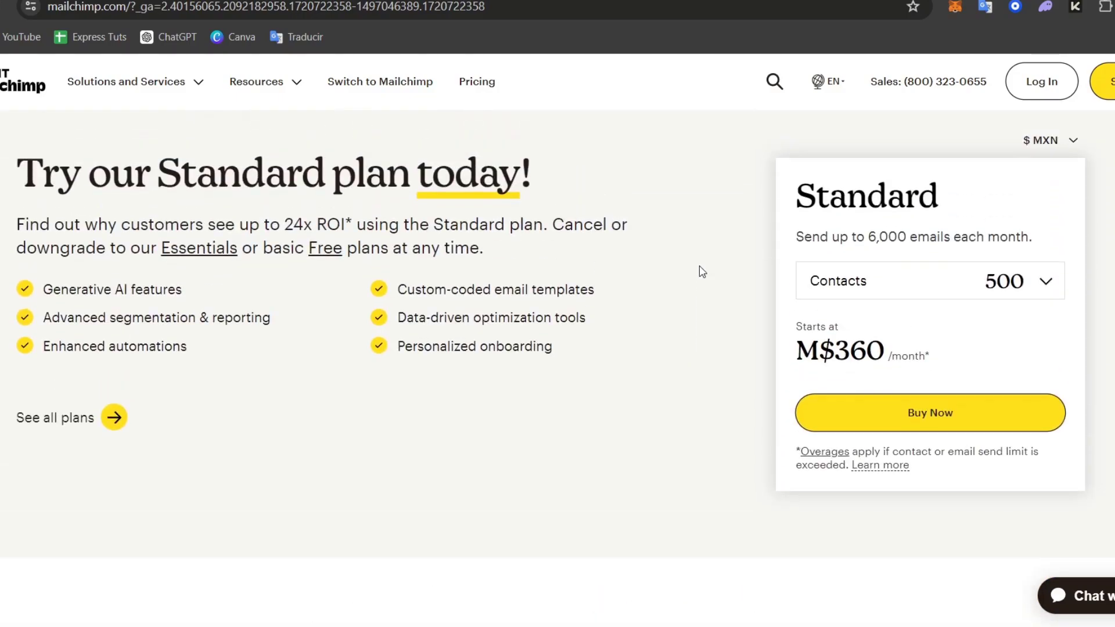
# Log in with the saved username and password, then submit the emailed verification code
pyautogui.click(1063, 95)
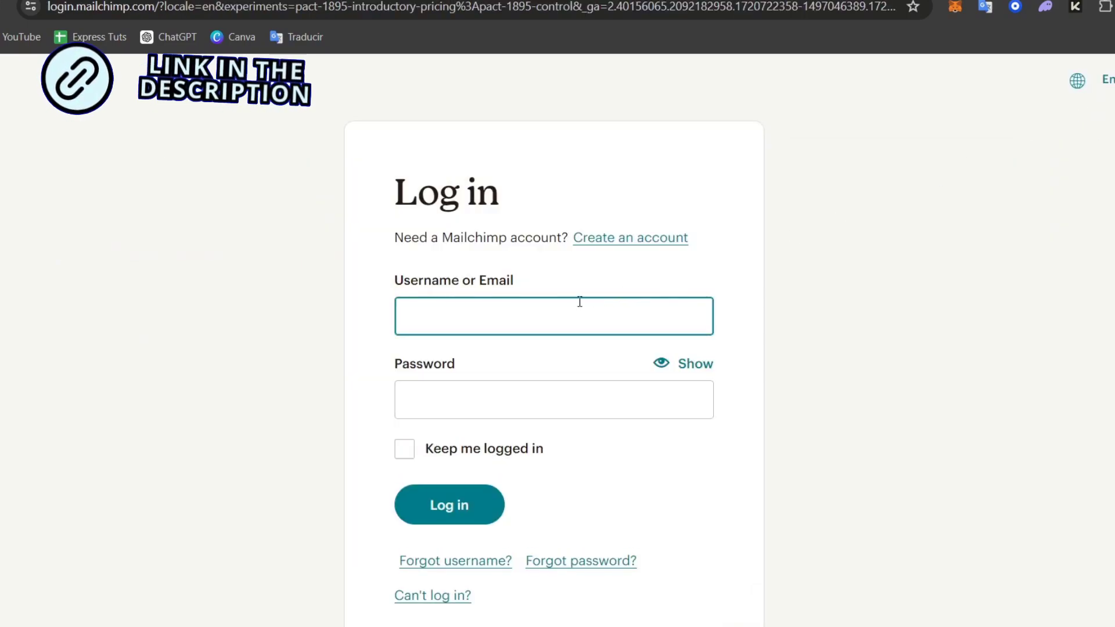
pyautogui.click(515, 319)
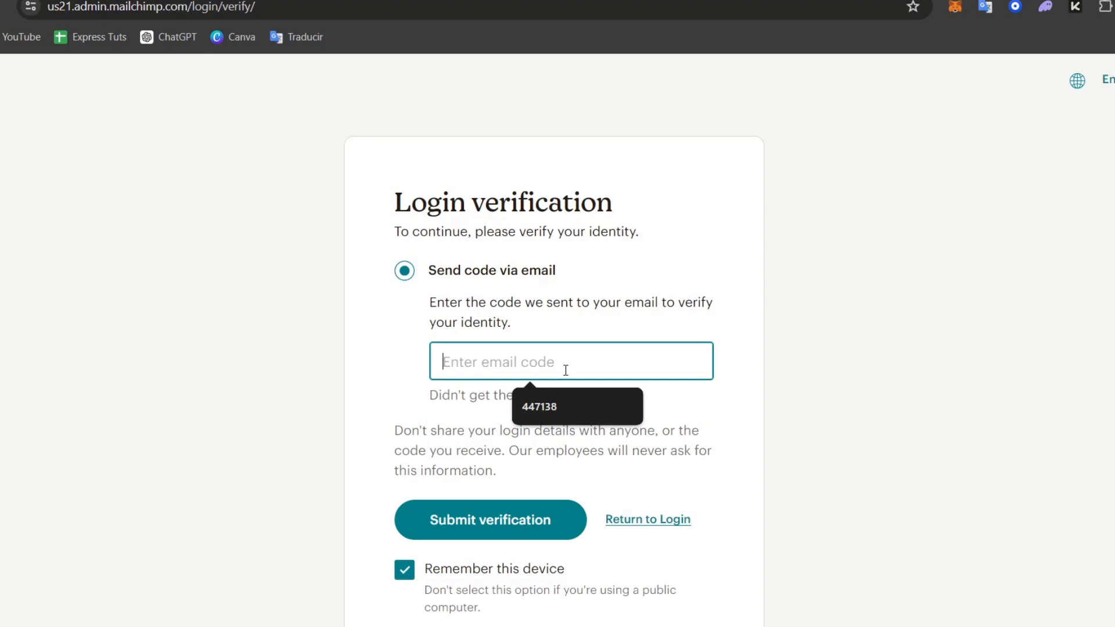
pyautogui.click(518, 516)
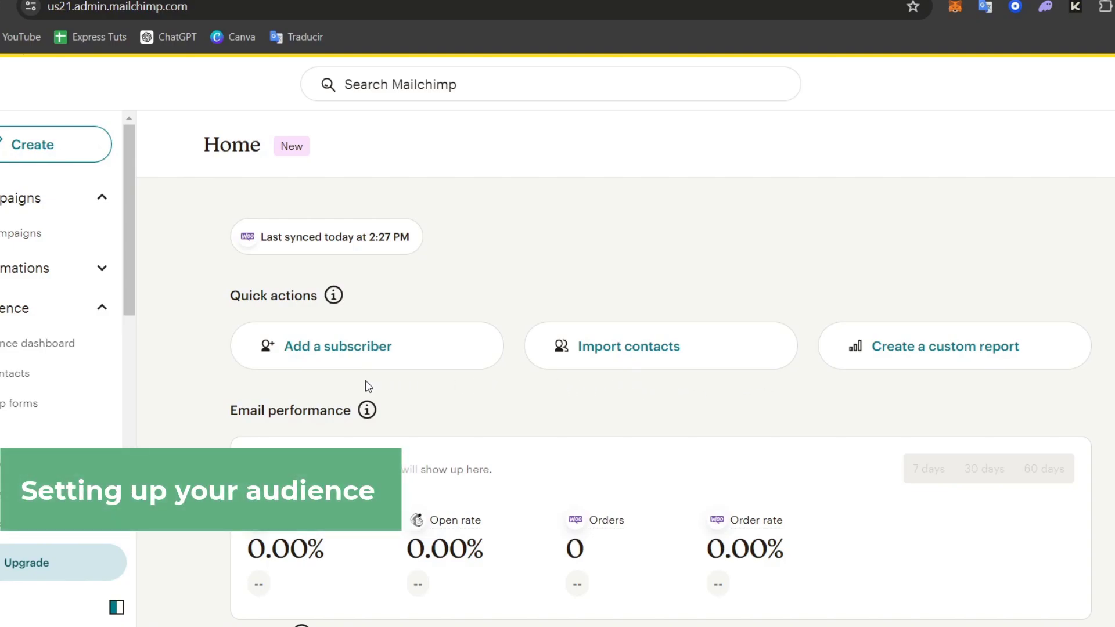
# Collapse the sidebar's Audience, Analytics, Content and Campaigns groups and view All campaigns
pyautogui.click(65, 317)
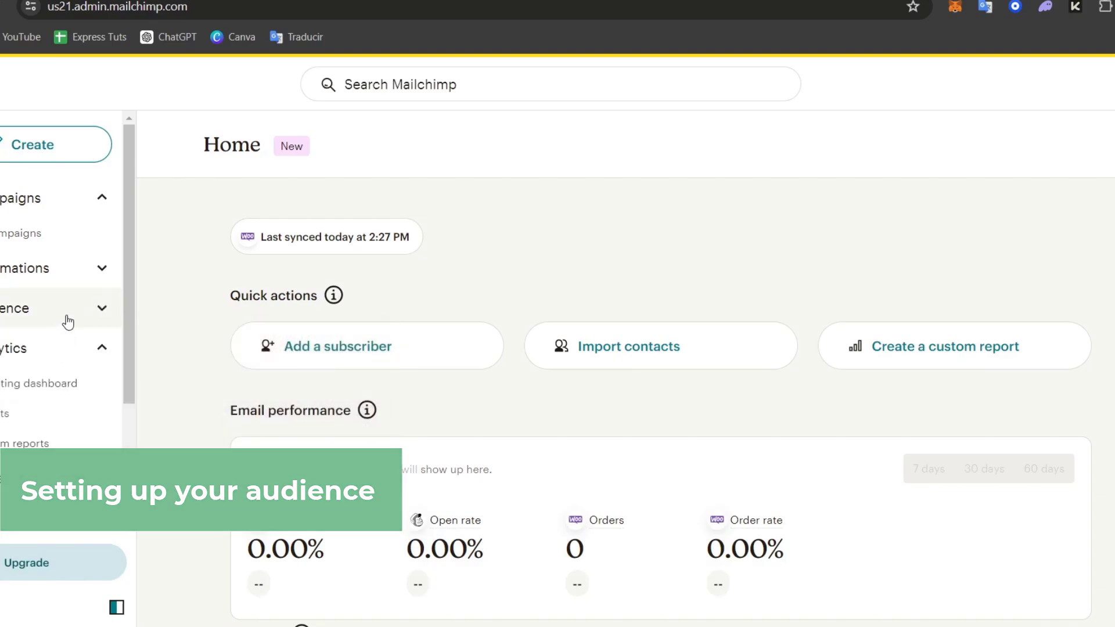
pyautogui.click(90, 357)
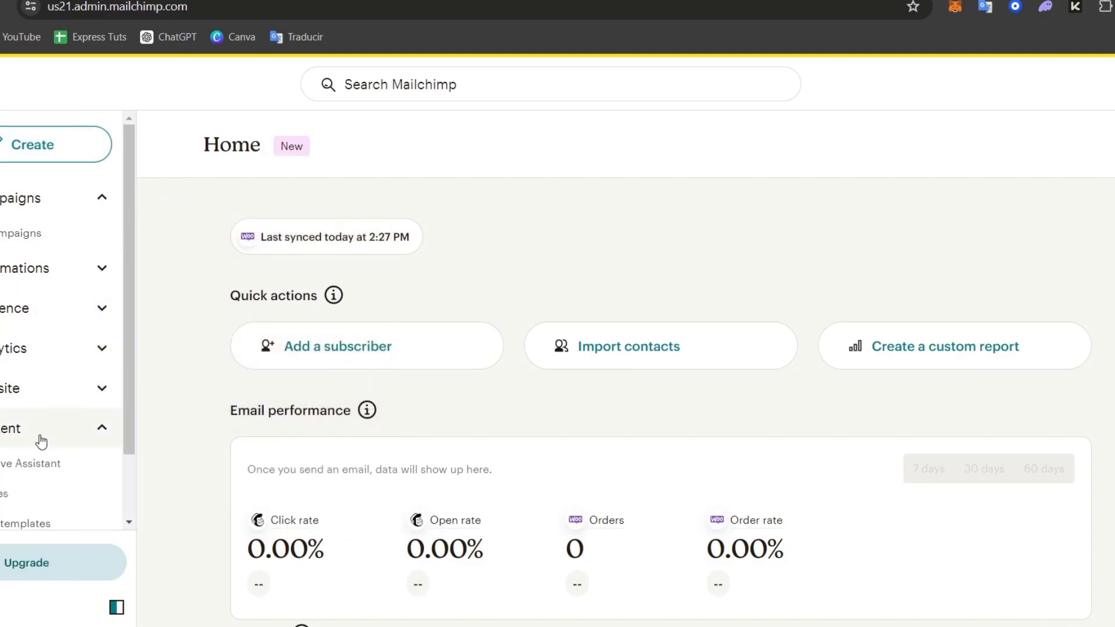
pyautogui.click(40, 440)
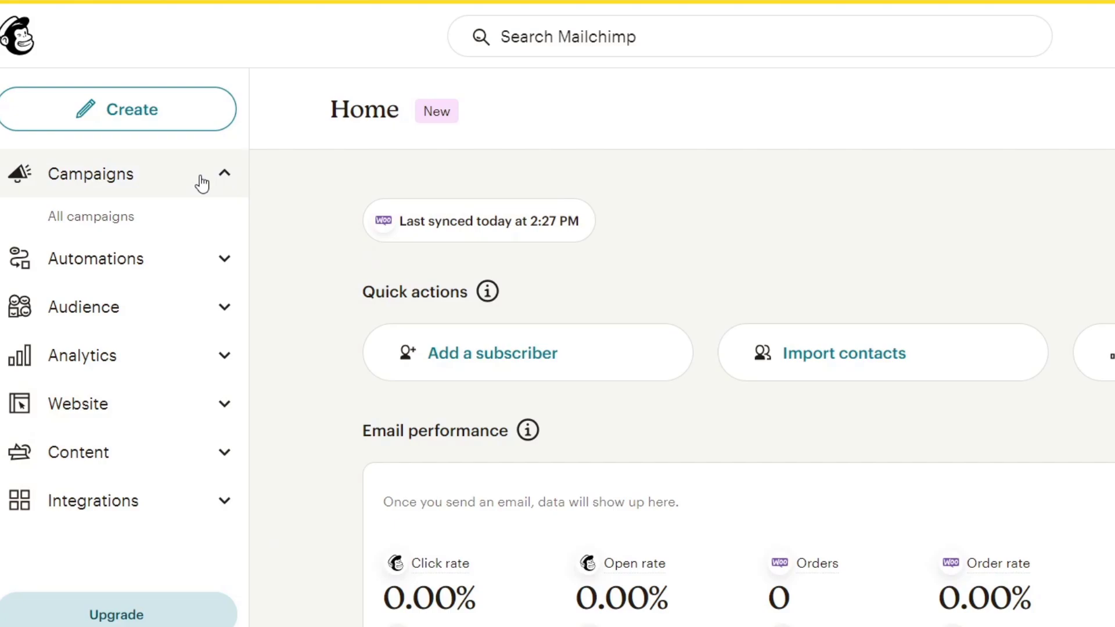
pyautogui.click(100, 203)
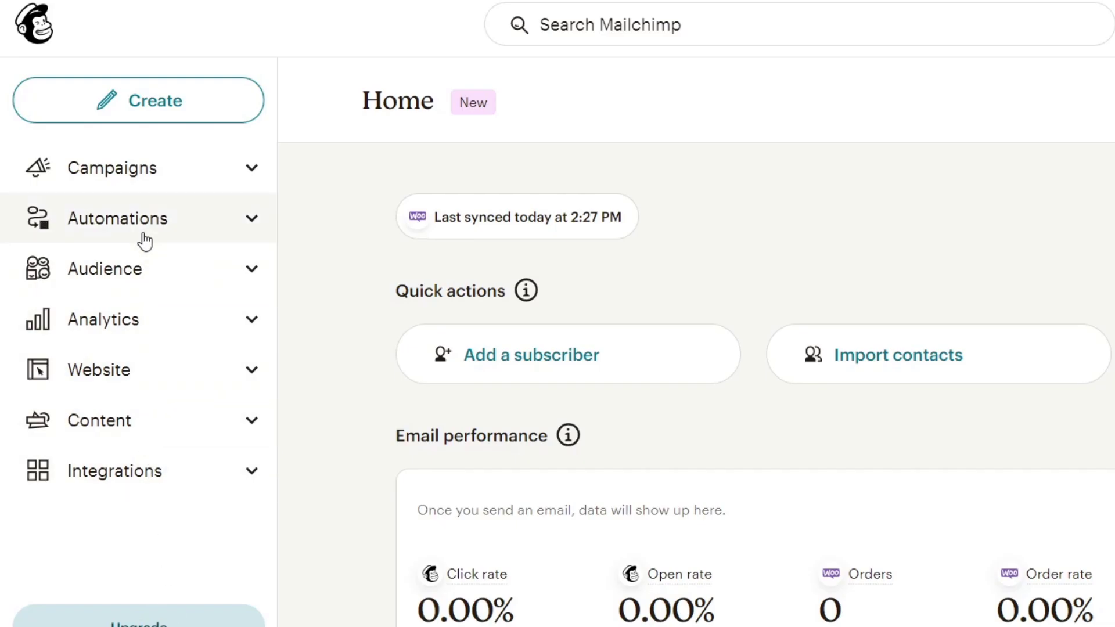
pyautogui.click(165, 174)
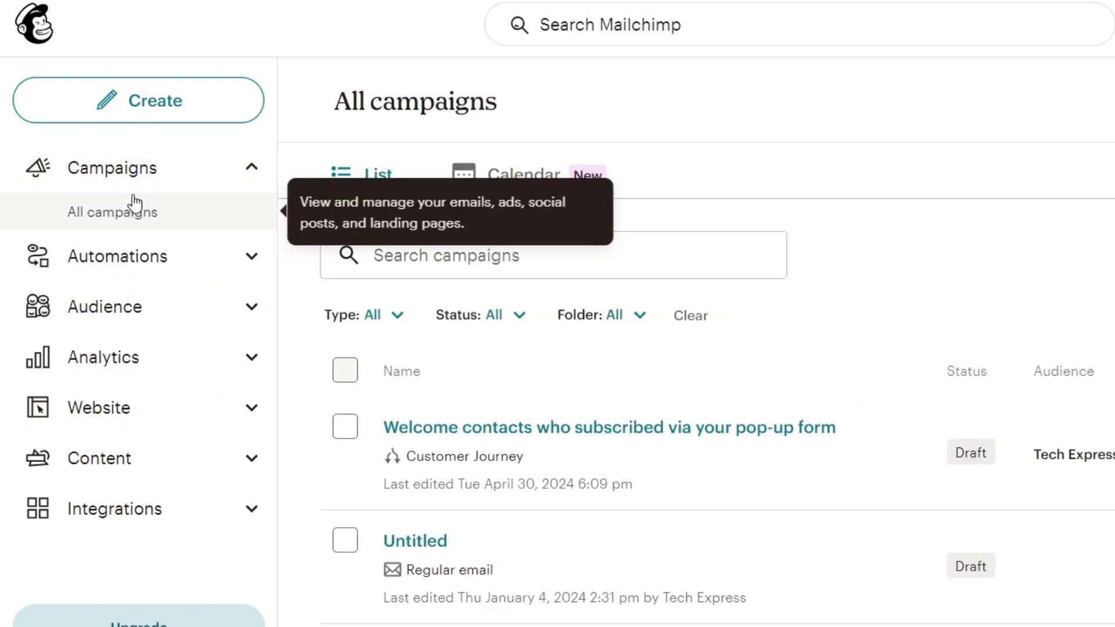
# Visit the Customer Journeys automations page, then the Audience dashboard
pyautogui.click(190, 184)
pyautogui.click(187, 217)
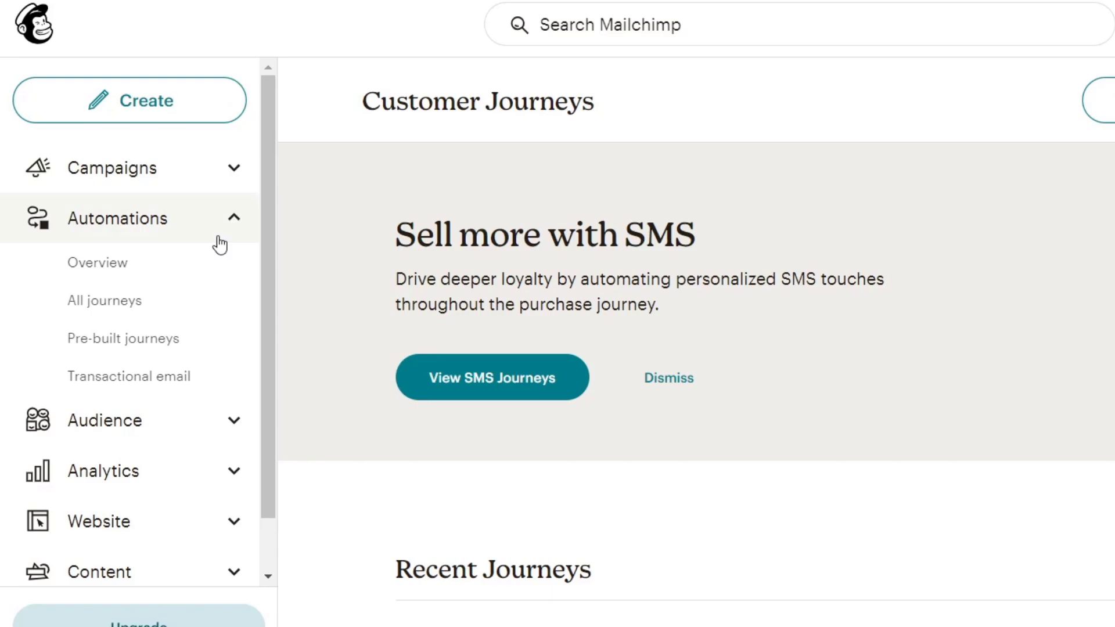
pyautogui.click(219, 239)
pyautogui.click(187, 284)
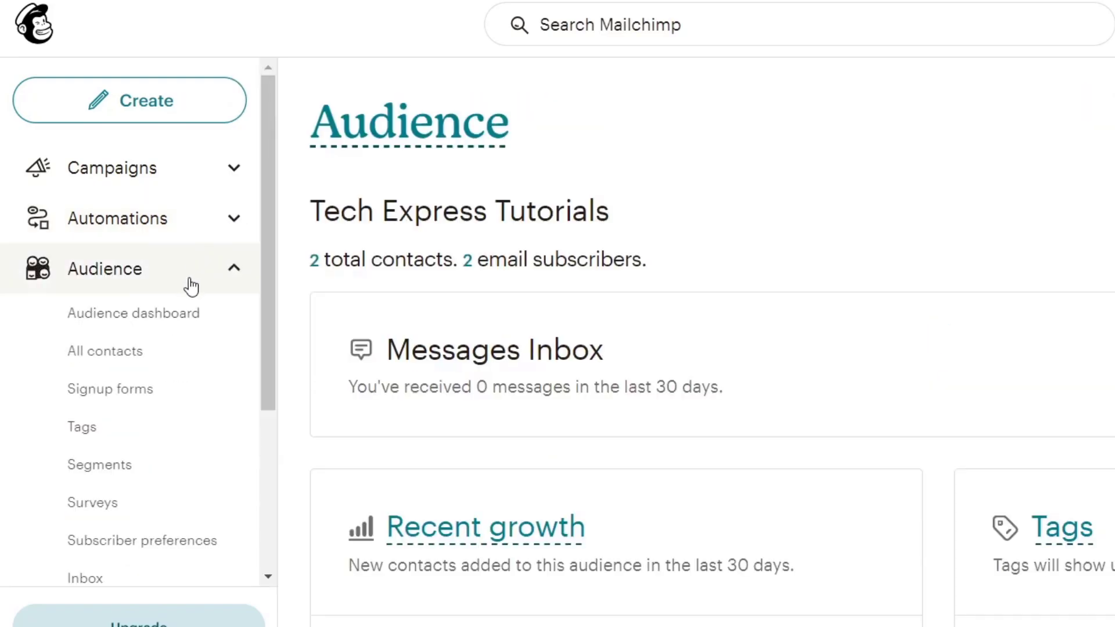
pyautogui.click(191, 285)
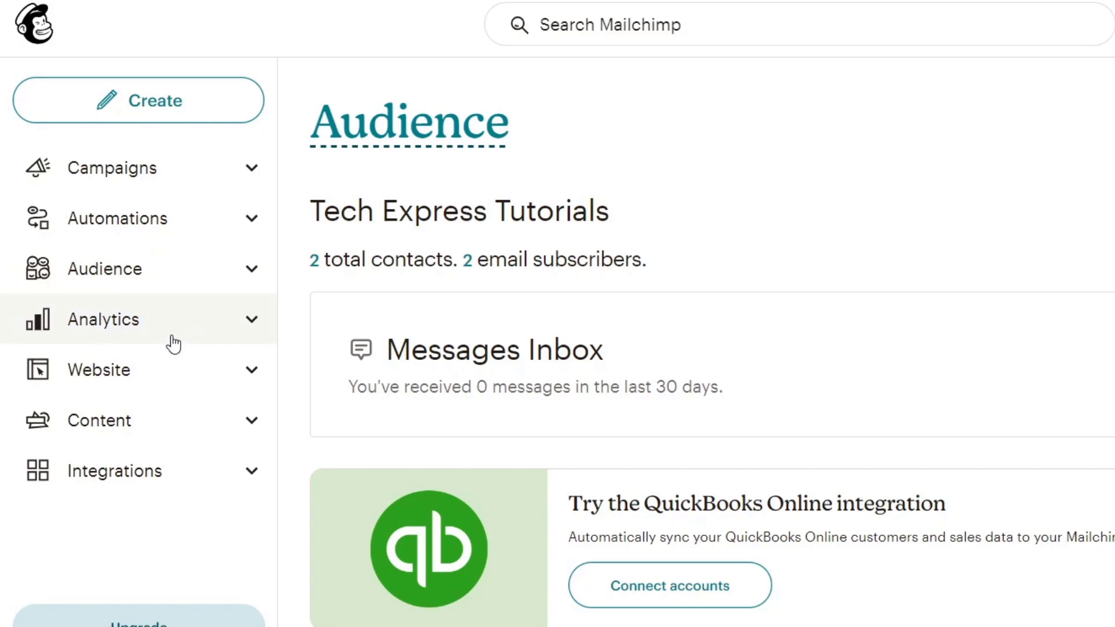
# Show the Marketing dashboard under Analytics, dismissing its sample-data notice
pyautogui.click(150, 332)
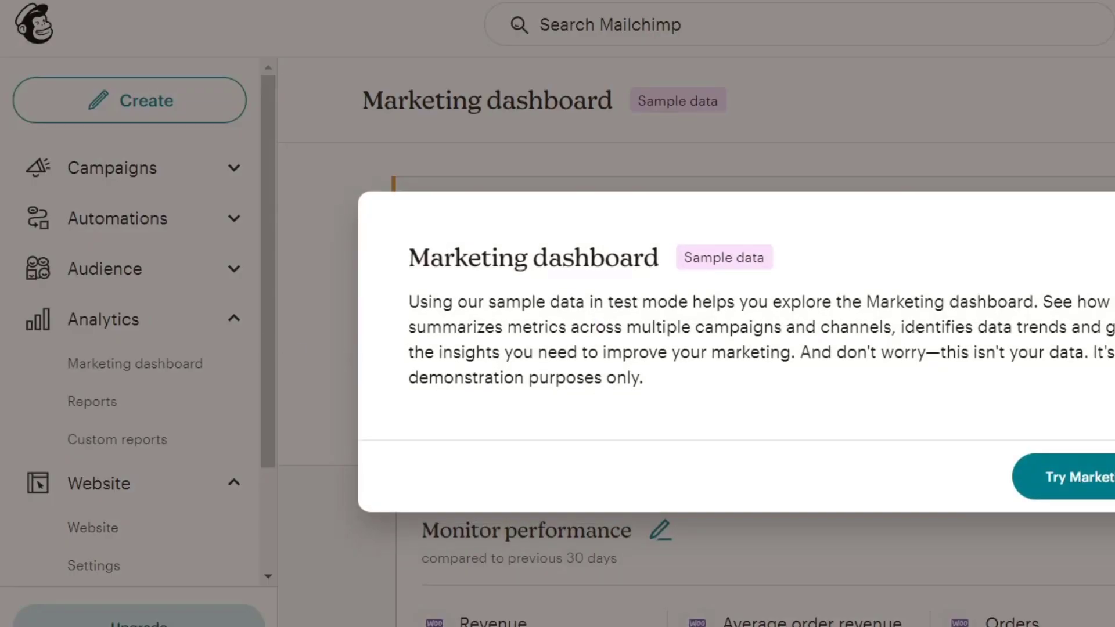
pyautogui.press('Escape')
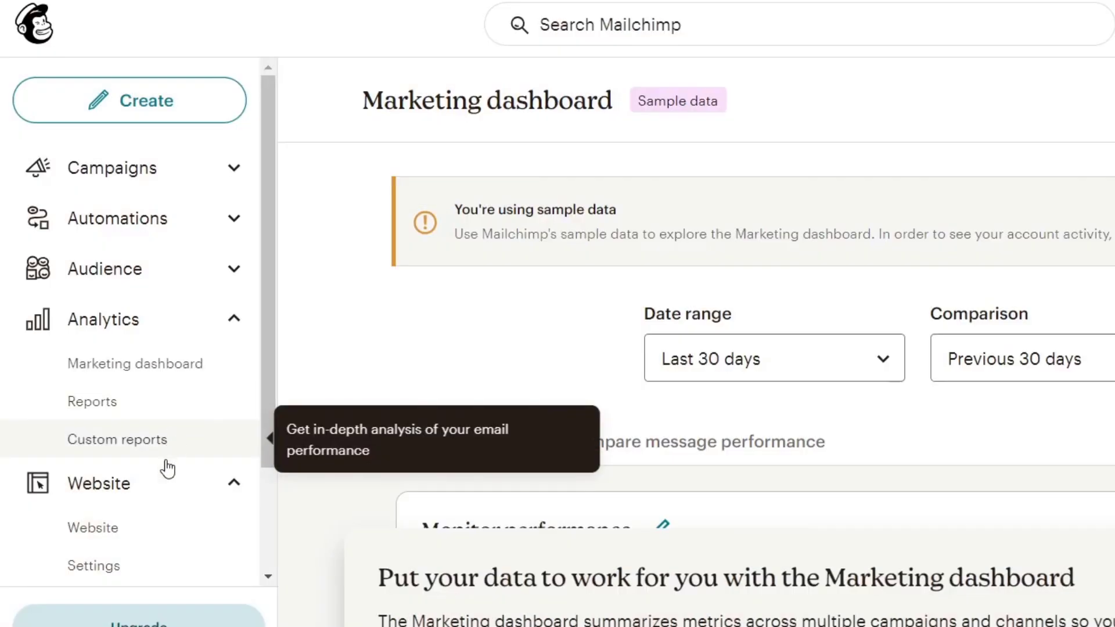
pyautogui.click(166, 484)
pyautogui.scroll(-1, 182, 459)
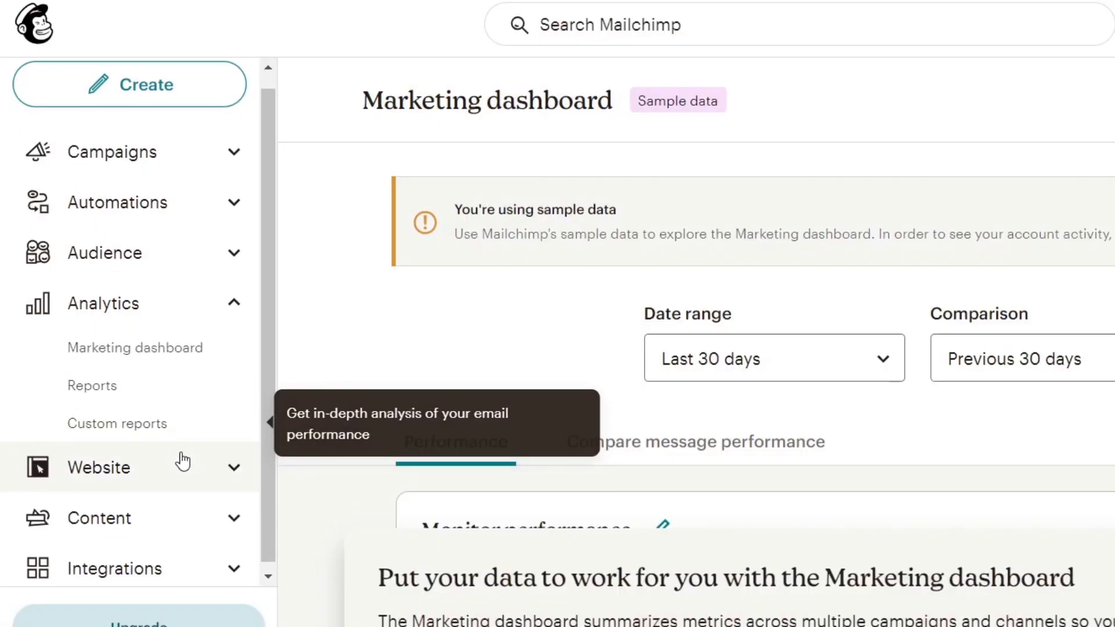
# Look at Creative Assistant, then browse the Discover integrations list with apps like Canva and WooCommerce
pyautogui.click(160, 524)
pyautogui.scroll(-3, 185, 469)
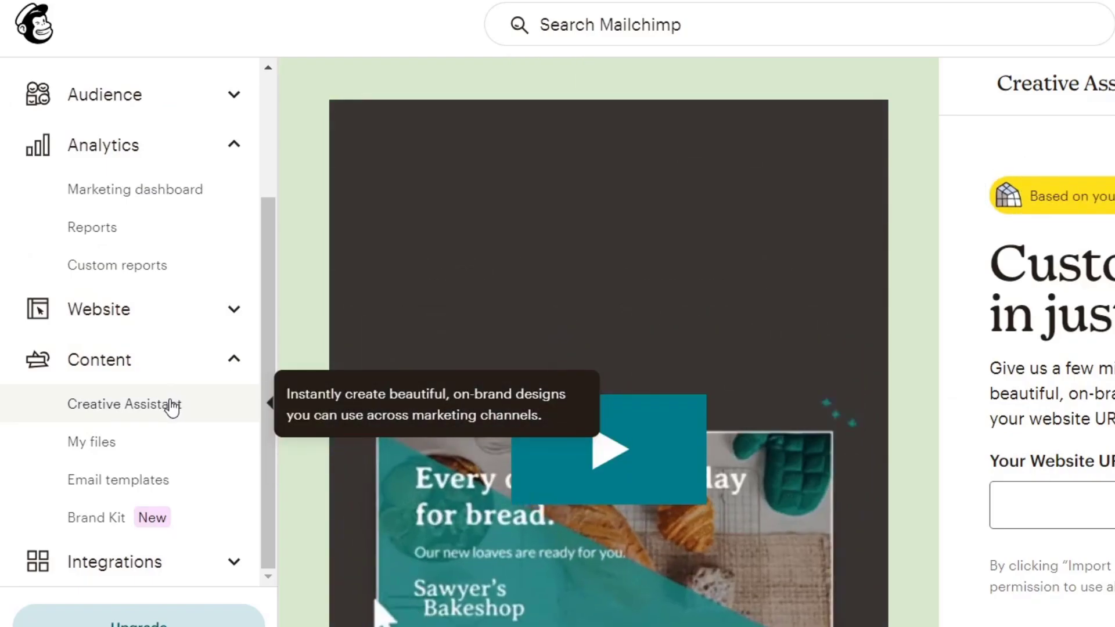
pyautogui.click(196, 557)
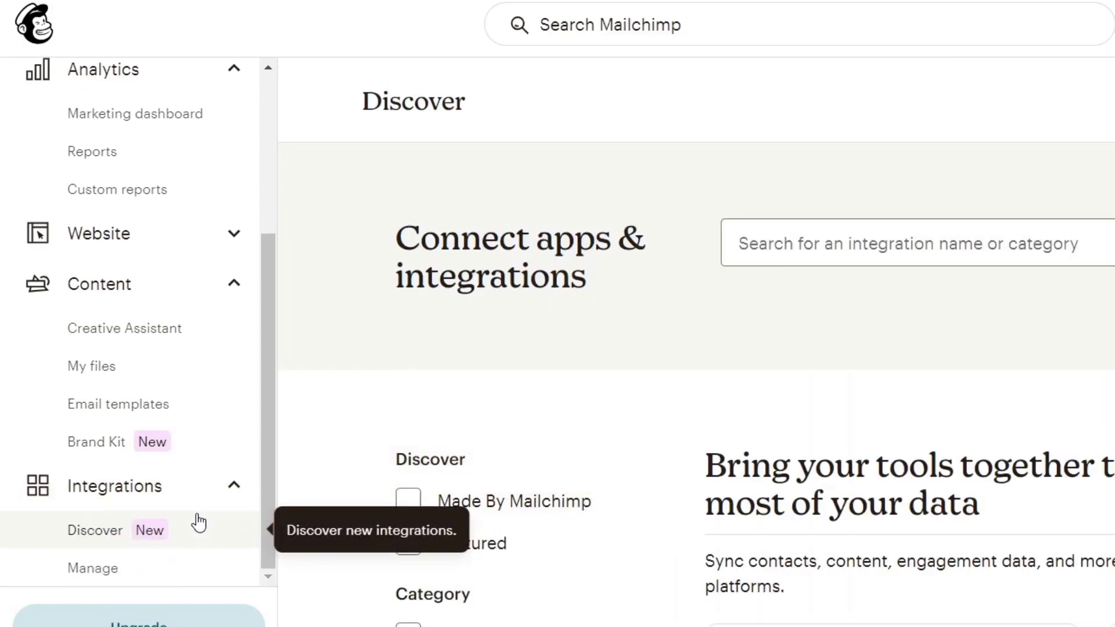
pyautogui.scroll(-8, 759, 527)
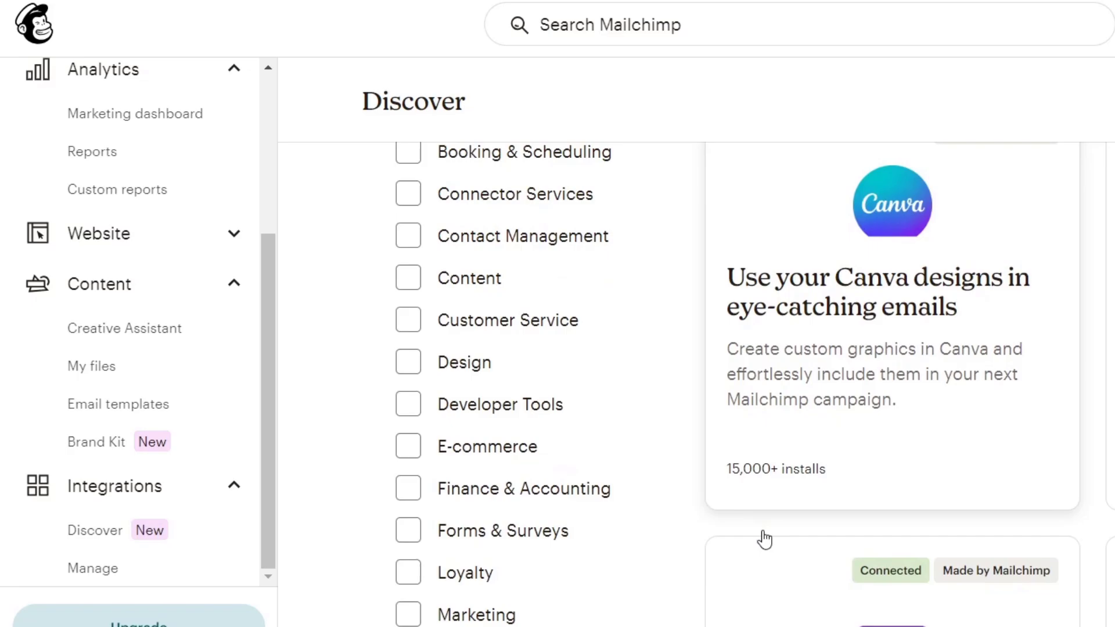
pyautogui.scroll(-3, 1001, 349)
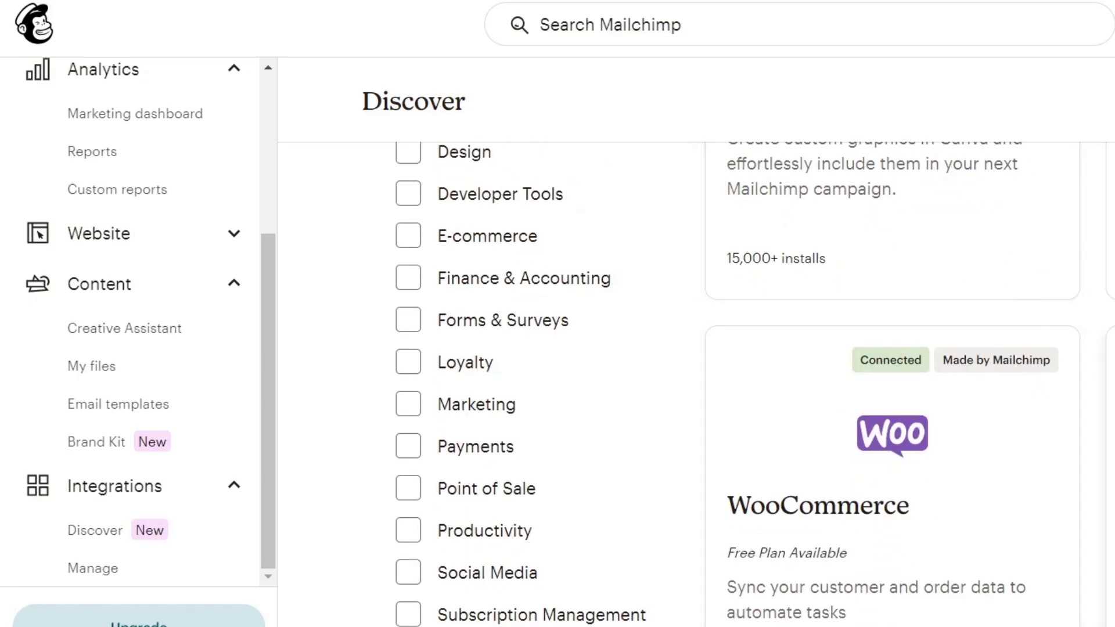
pyautogui.scroll(-7, 696, 385)
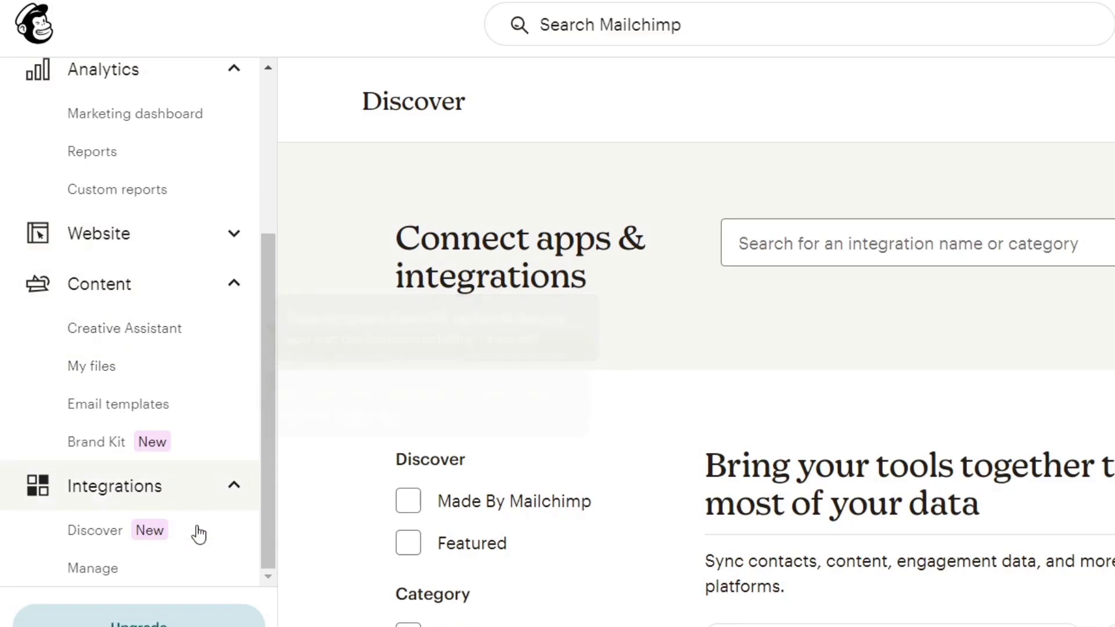
pyautogui.click(217, 488)
# Collapse the Content and Analytics groups, then reload and scroll the Audience dashboard
pyautogui.click(210, 361)
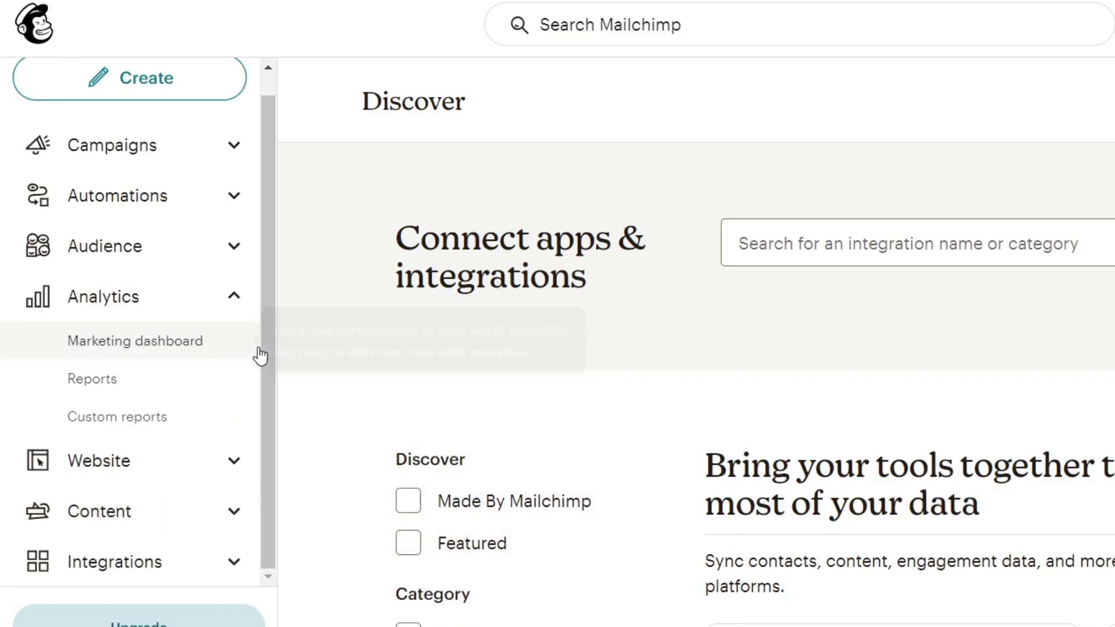
pyautogui.click(237, 292)
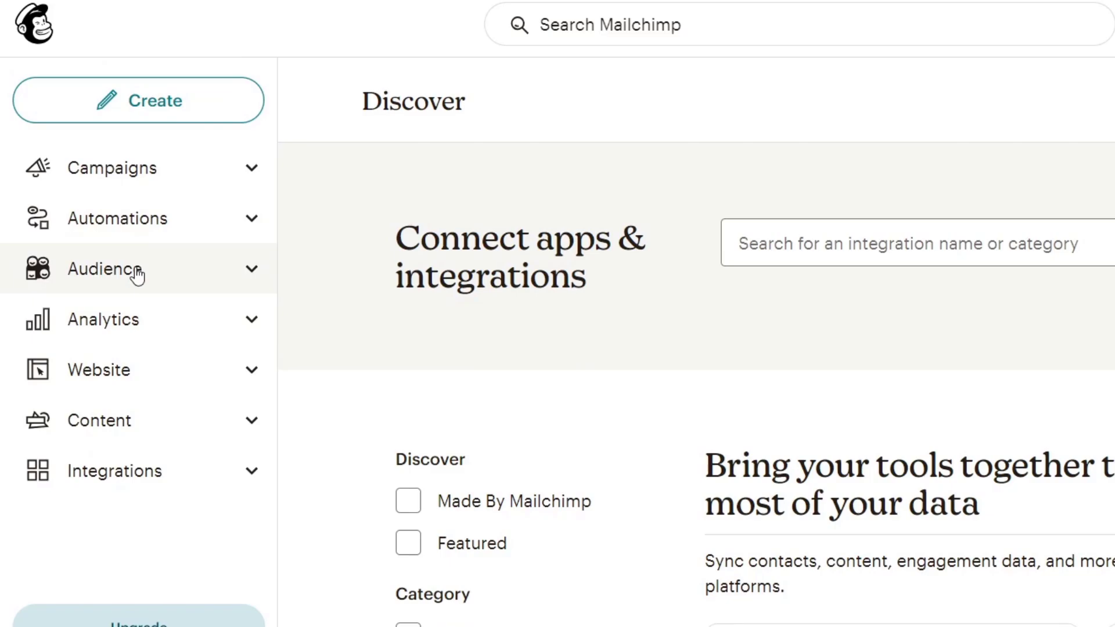
pyautogui.click(136, 273)
pyautogui.click(168, 324)
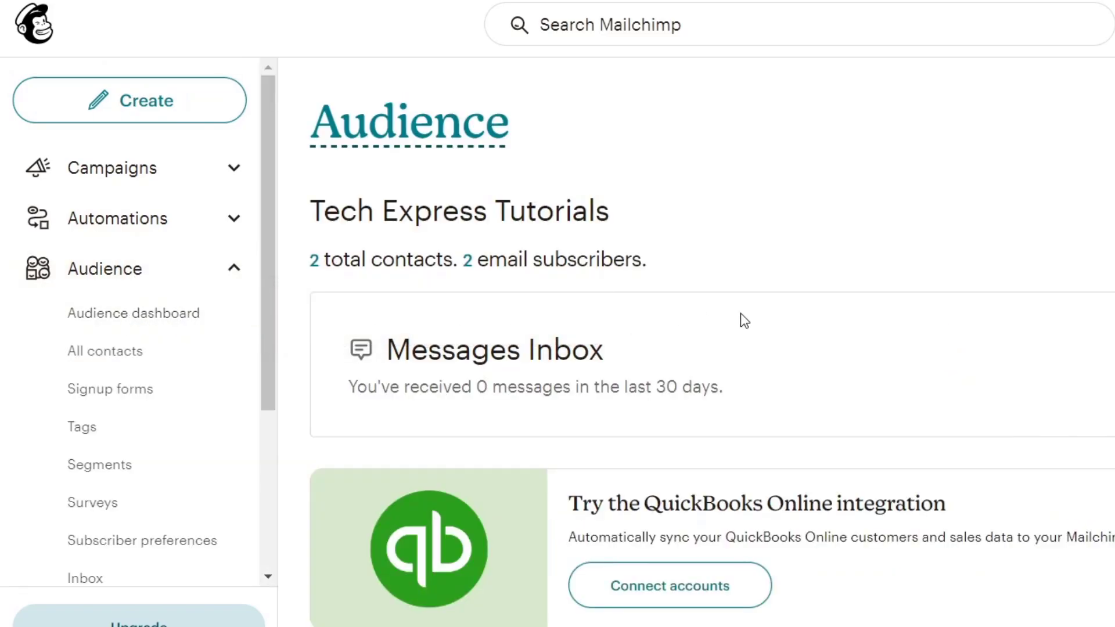
pyautogui.scroll(-9, 967, 329)
pyautogui.scroll(-15, 968, 327)
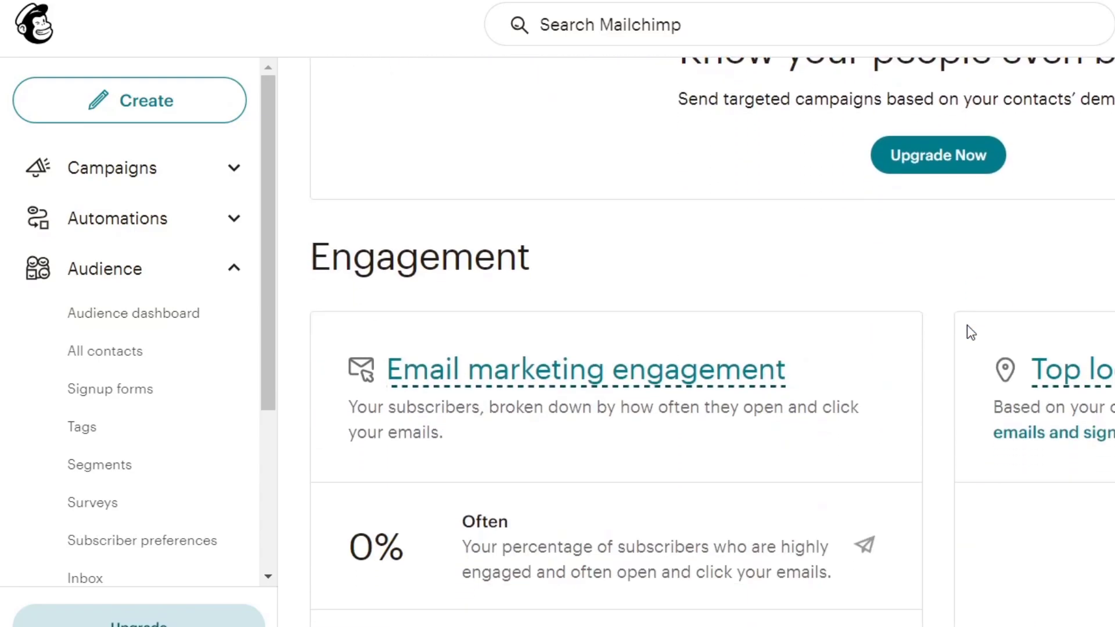
pyautogui.scroll(20, 967, 325)
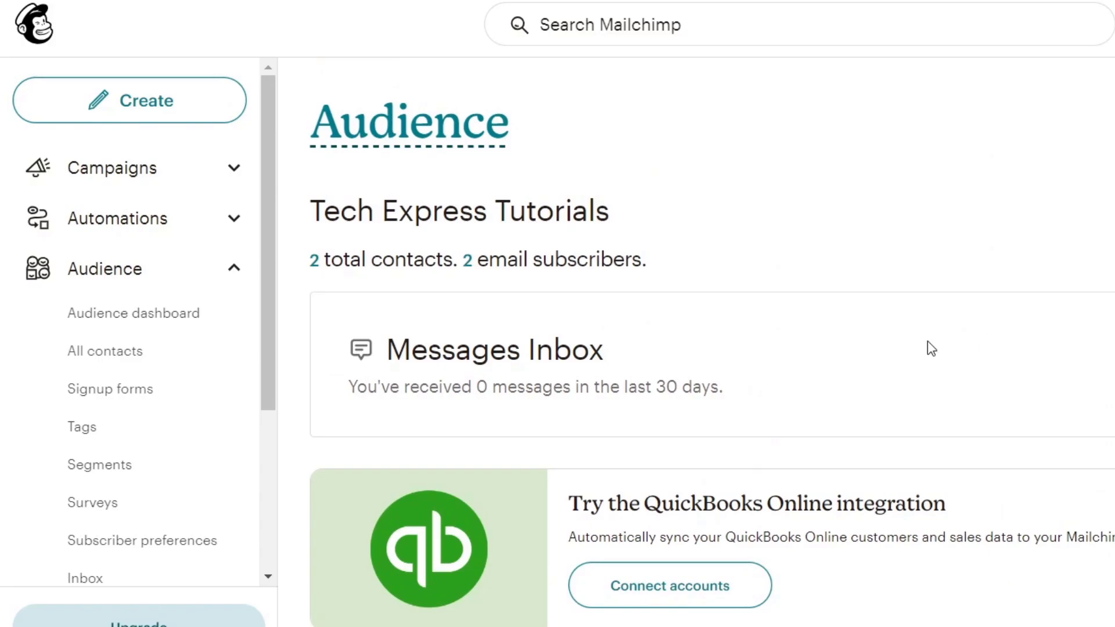
# Show All contacts for Tech Express Tutorials, with its 2 email subscribers
pyautogui.click(104, 351)
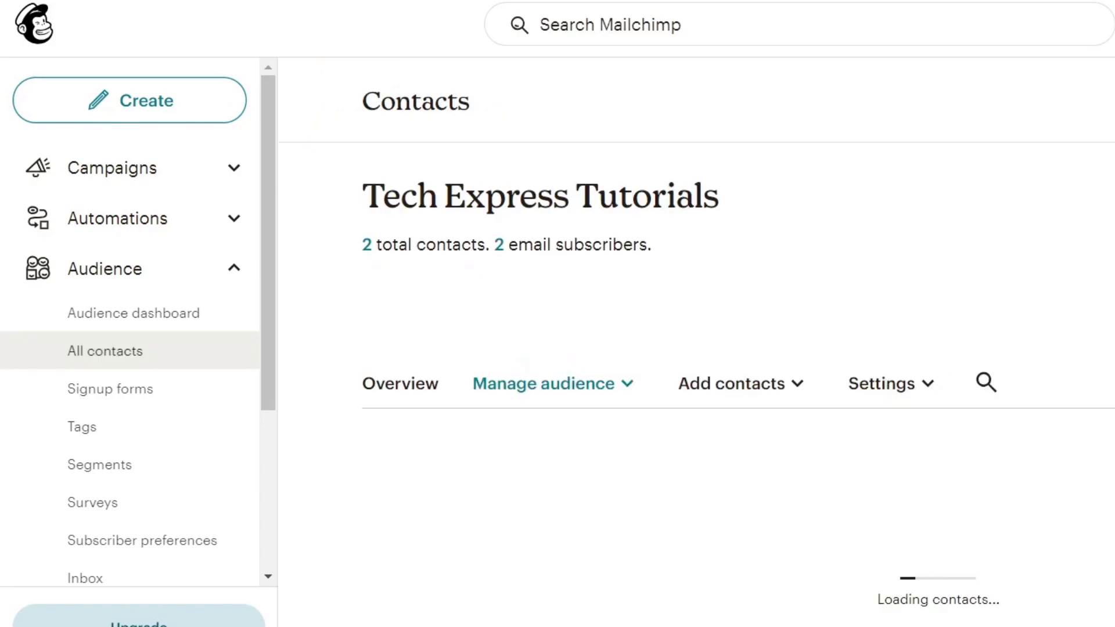
pyautogui.scroll(-3, 1100, 235)
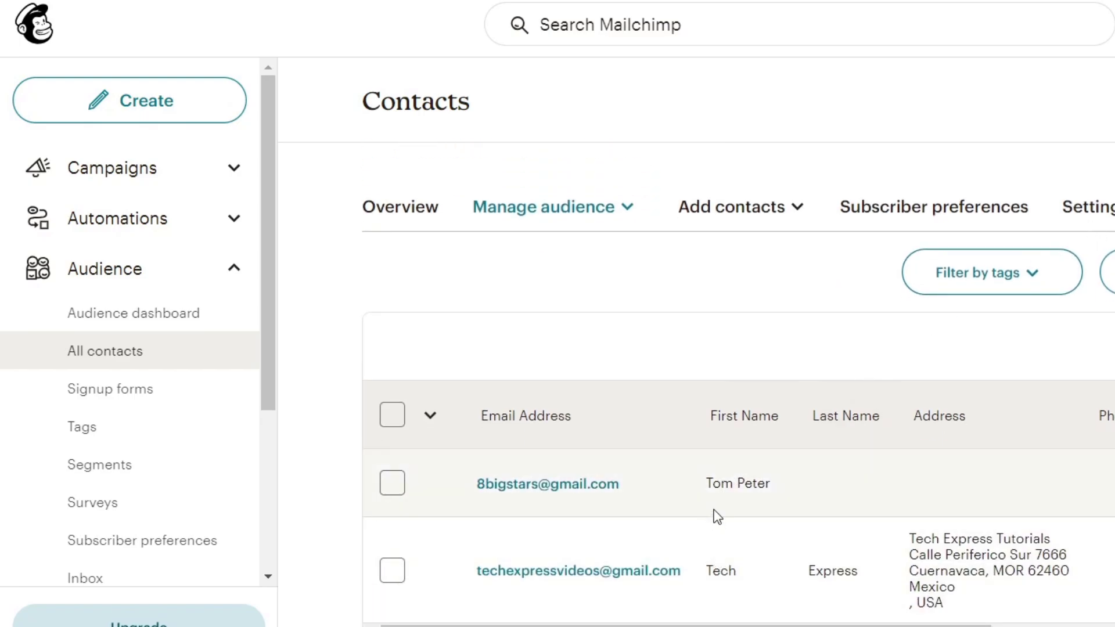
pyautogui.scroll(3, 716, 516)
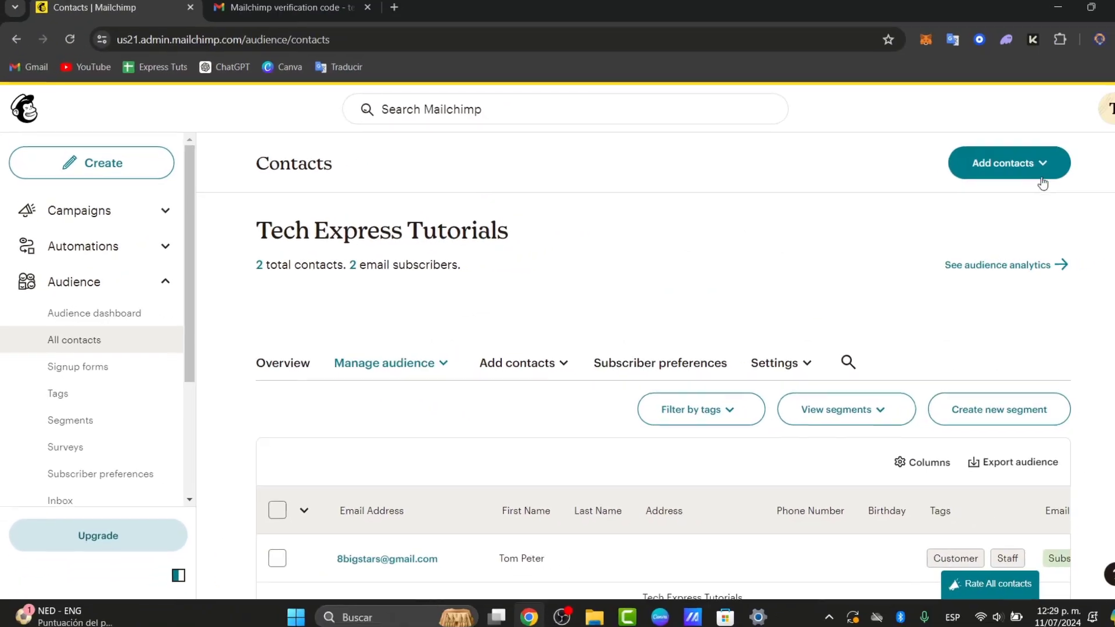
# Try the Import contacts flow, including the CSV option, then exit without importing
pyautogui.click(1043, 176)
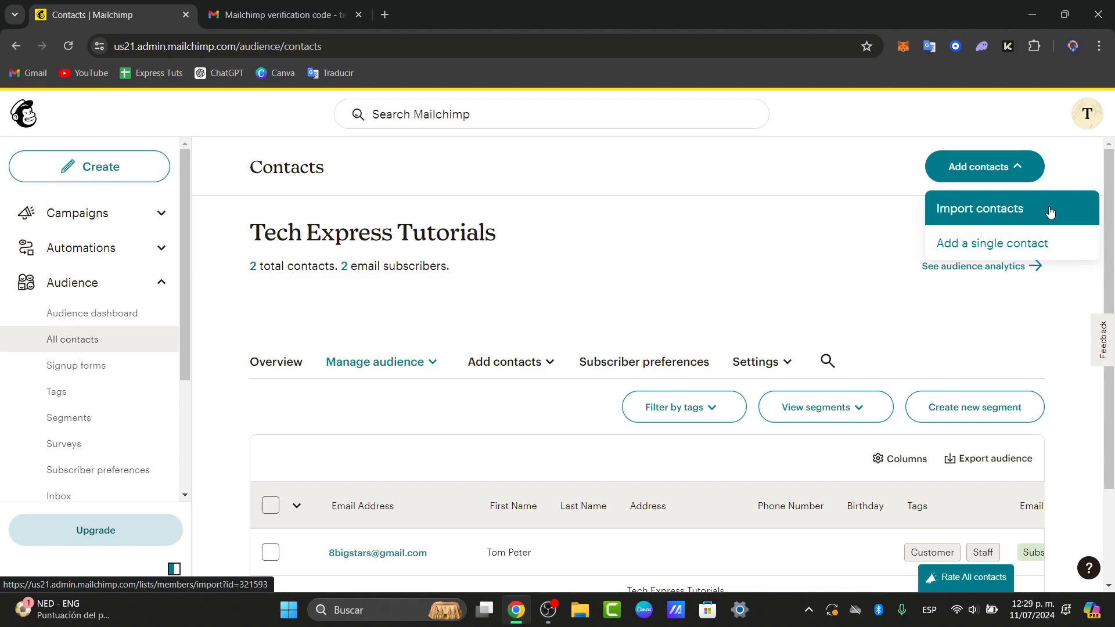
pyautogui.click(1052, 211)
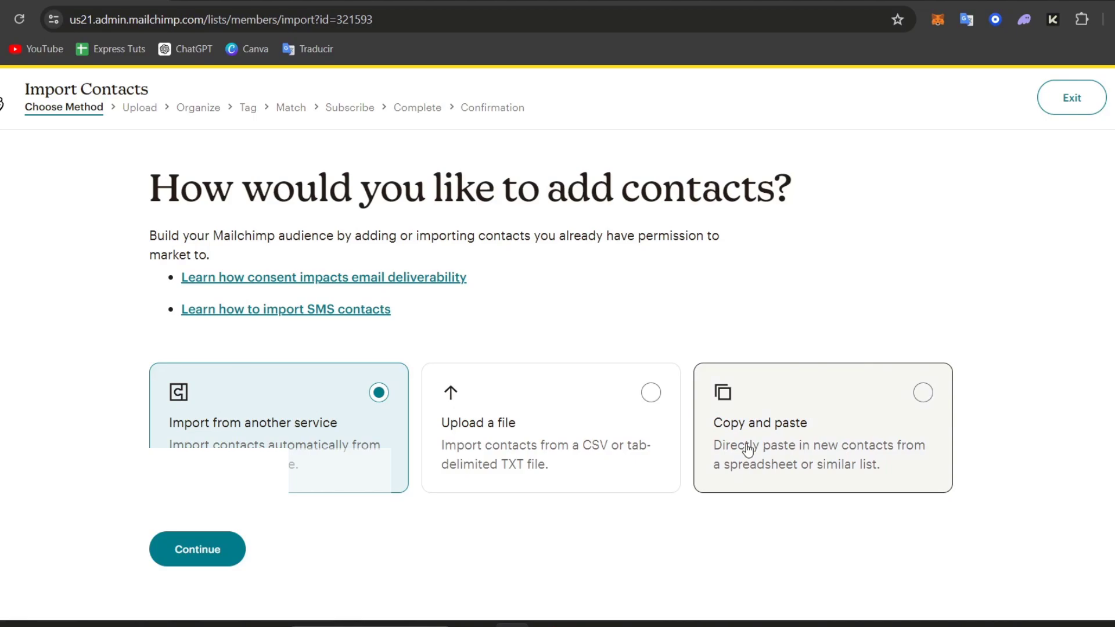
pyautogui.click(607, 453)
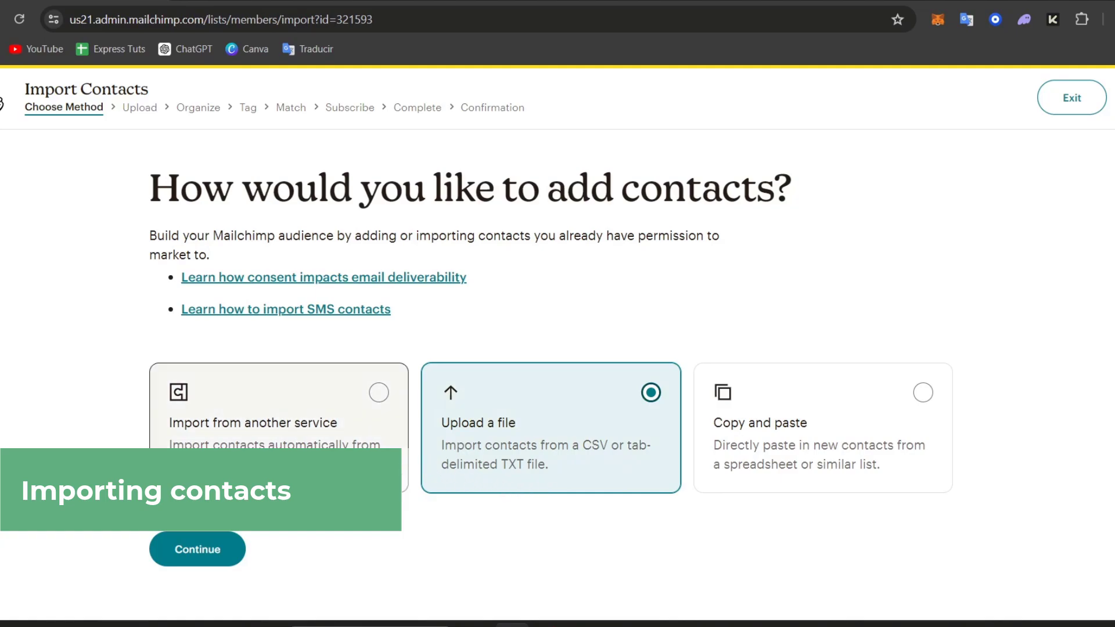
pyautogui.click(329, 463)
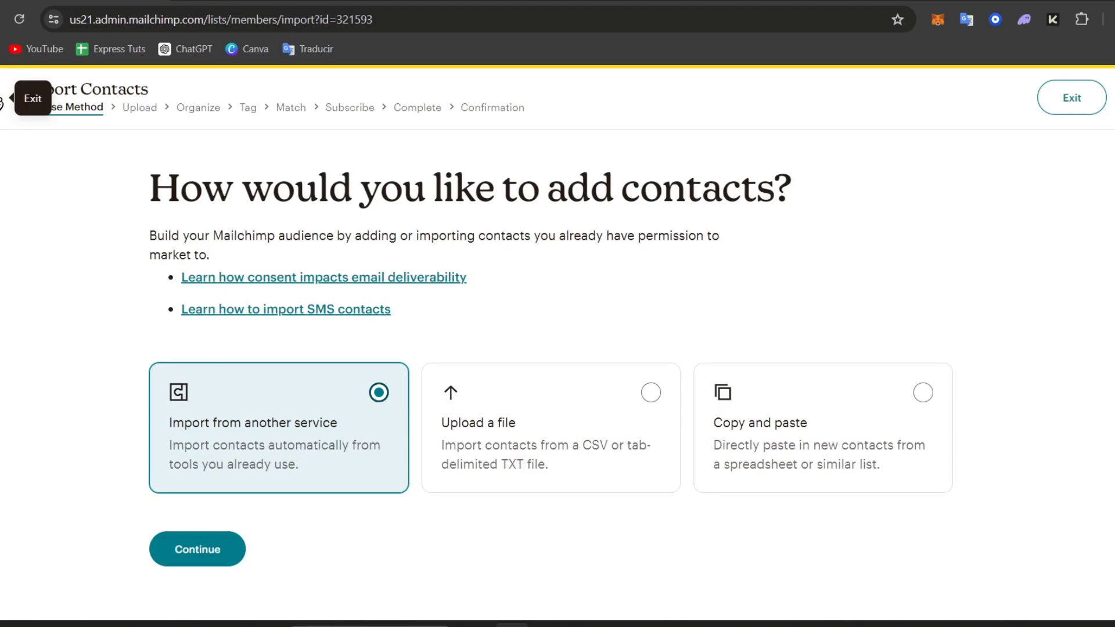
pyautogui.click(3, 103)
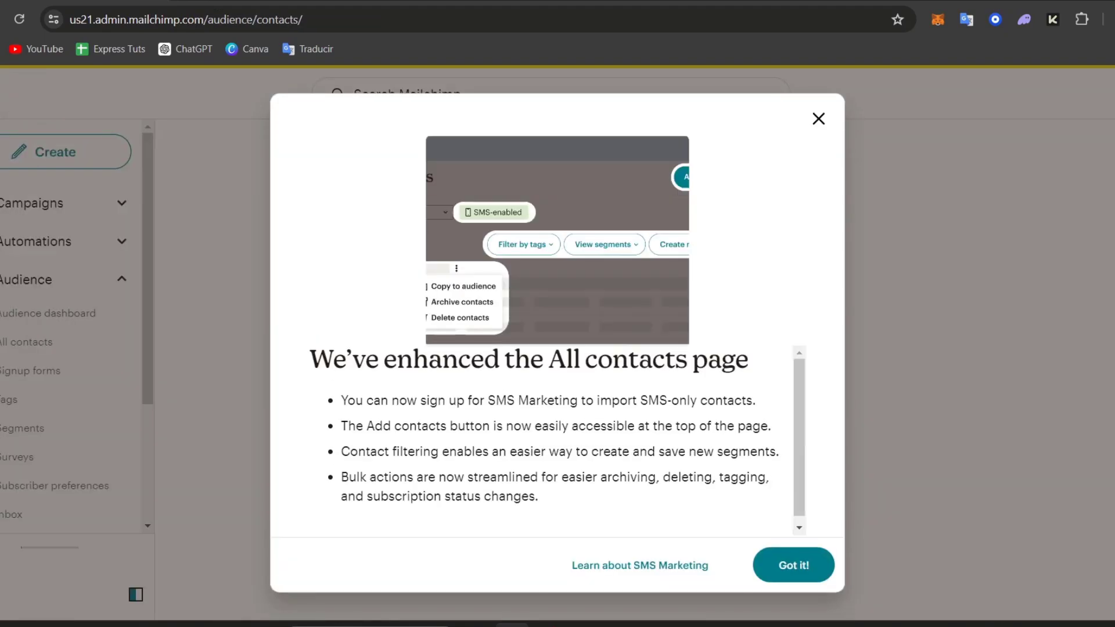
pyautogui.click(820, 123)
# Start adding a single contact, entering the email address and first and last name
pyautogui.click(1013, 150)
pyautogui.click(1051, 243)
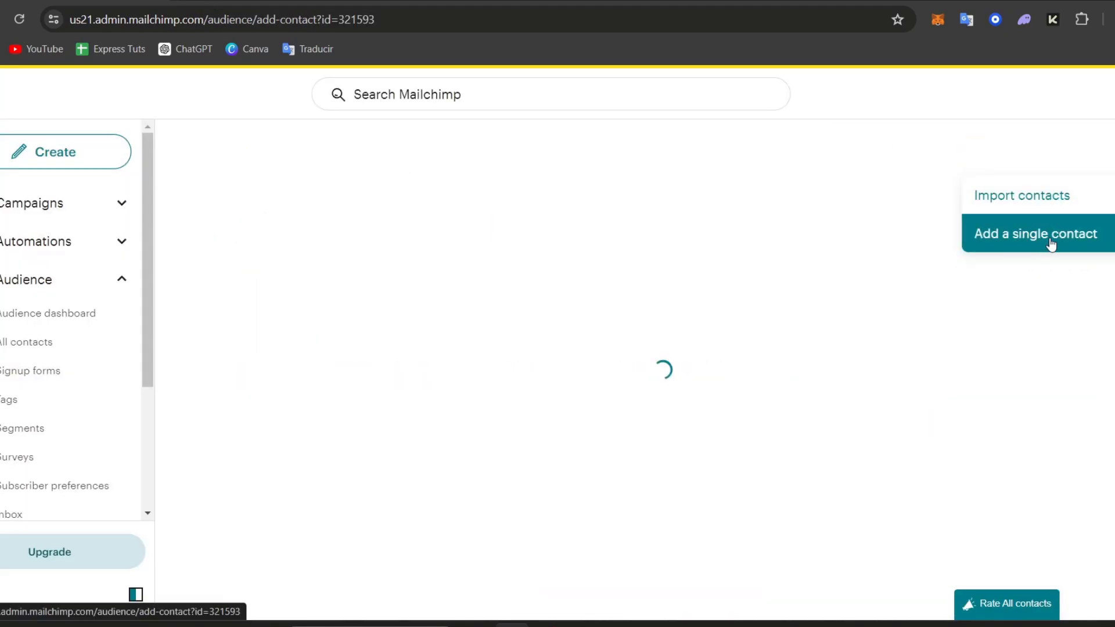
pyautogui.scroll(-5, 823, 258)
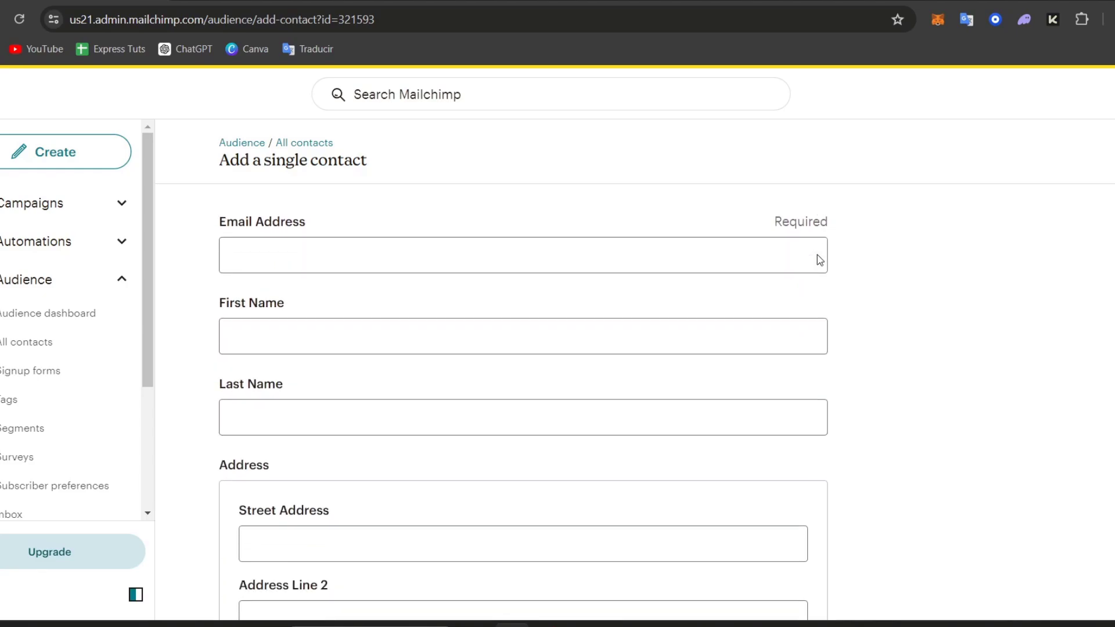
pyautogui.click(596, 265)
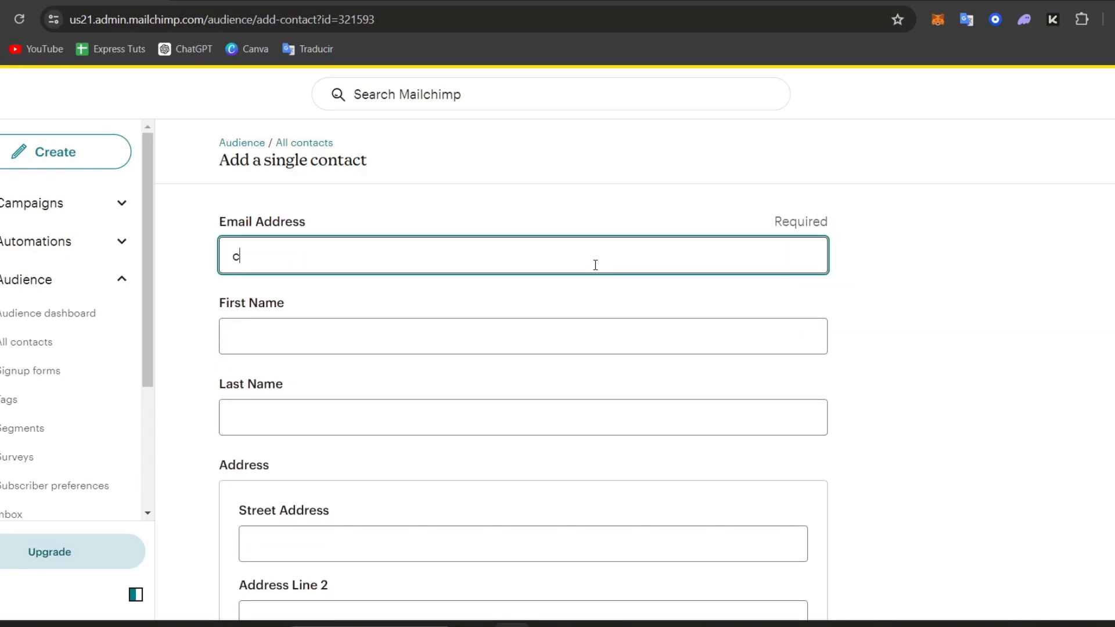
pyautogui.press('Tab')
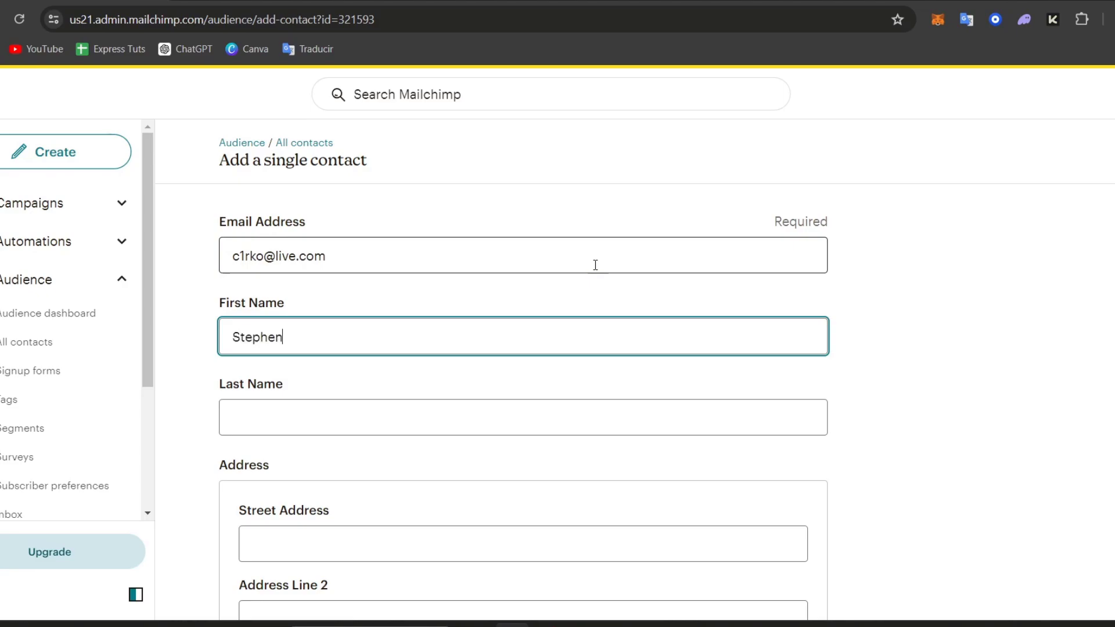
pyautogui.press('Tab')
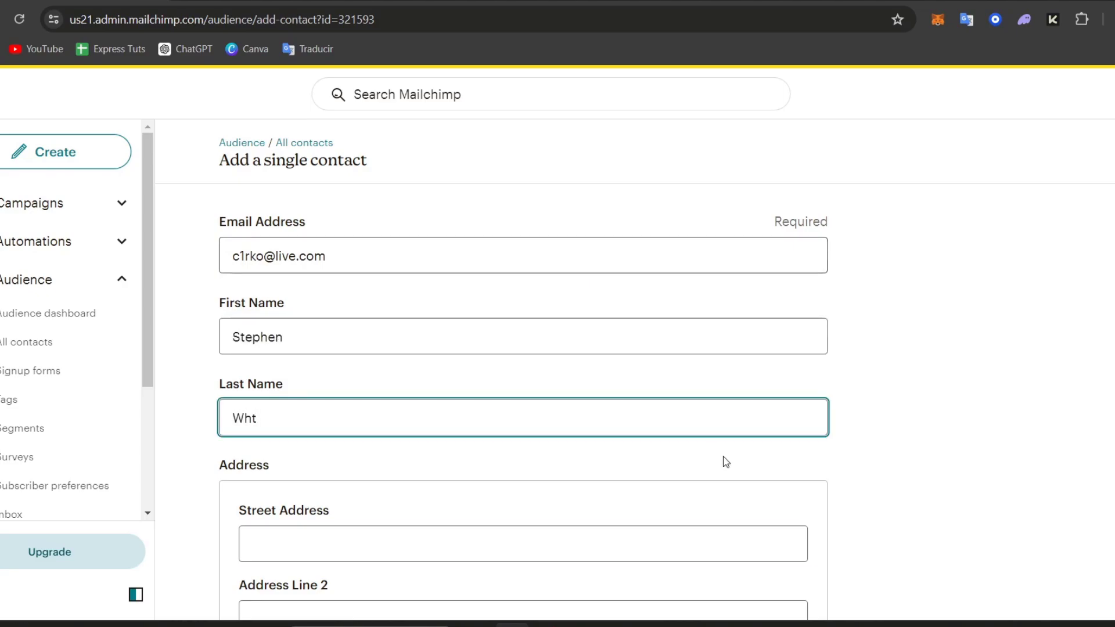
pyautogui.press('Tab')
pyautogui.scroll(-5, 723, 461)
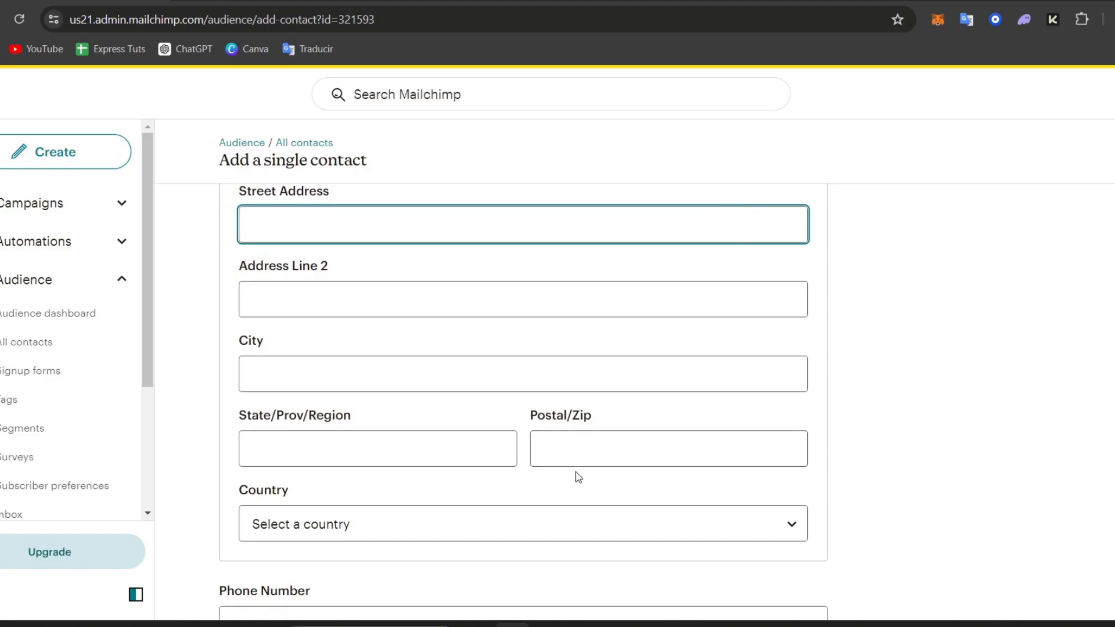
# Fill in the contact's postal code and set the country to USA
pyautogui.click(626, 457)
pyautogui.write('14330')
pyautogui.scroll(-1, 627, 457)
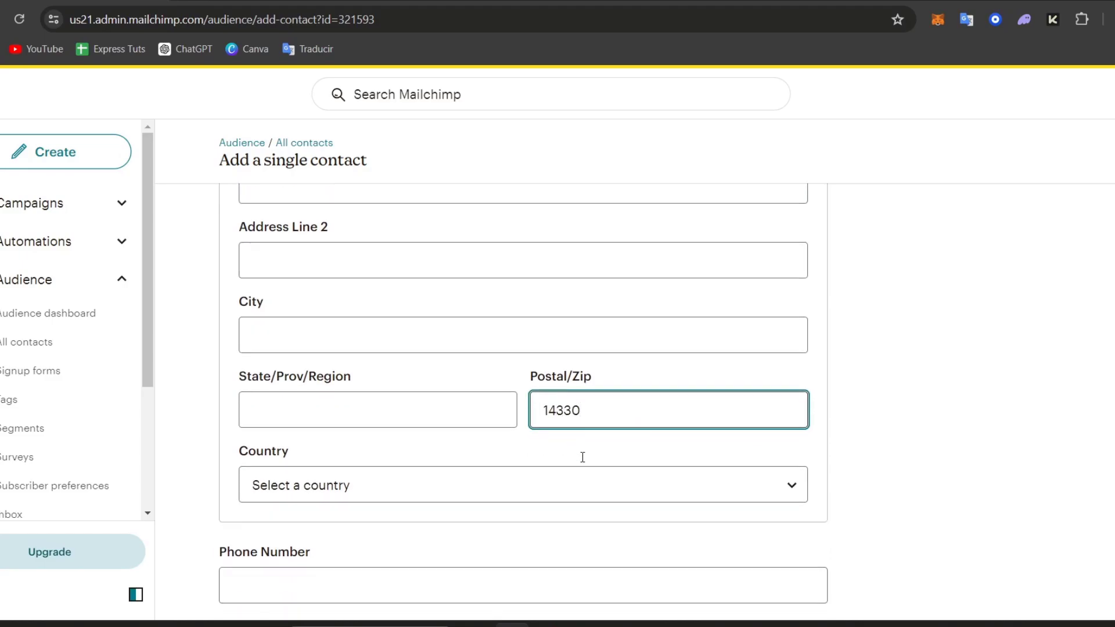
pyautogui.click(494, 455)
pyautogui.scroll(-10, 438, 313)
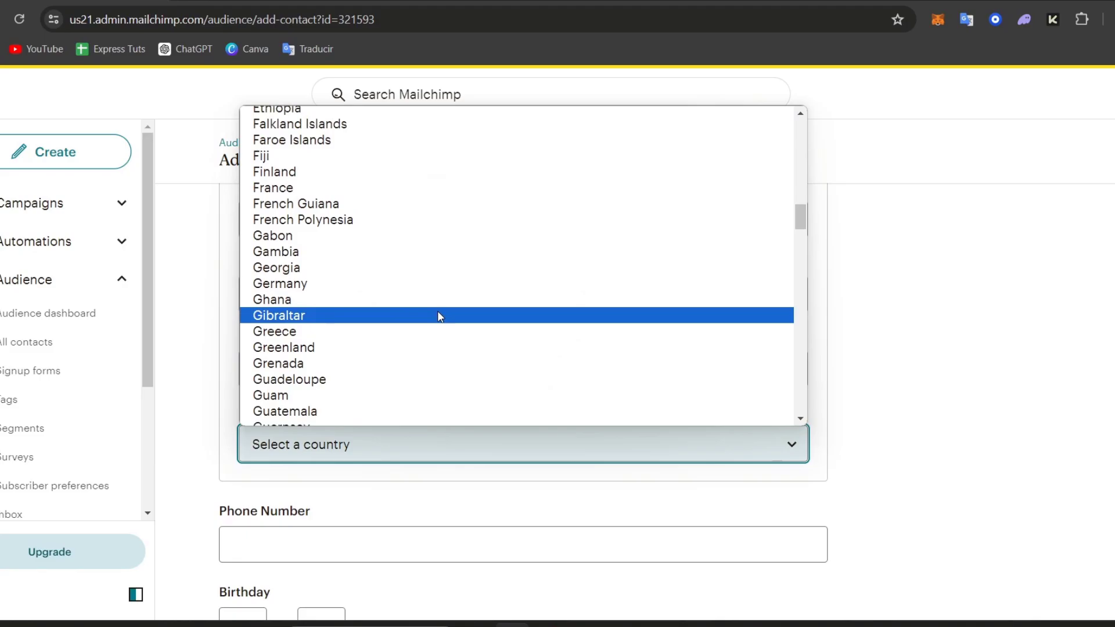
pyautogui.scroll(10, 438, 313)
pyautogui.click(324, 129)
pyautogui.scroll(-4, 556, 348)
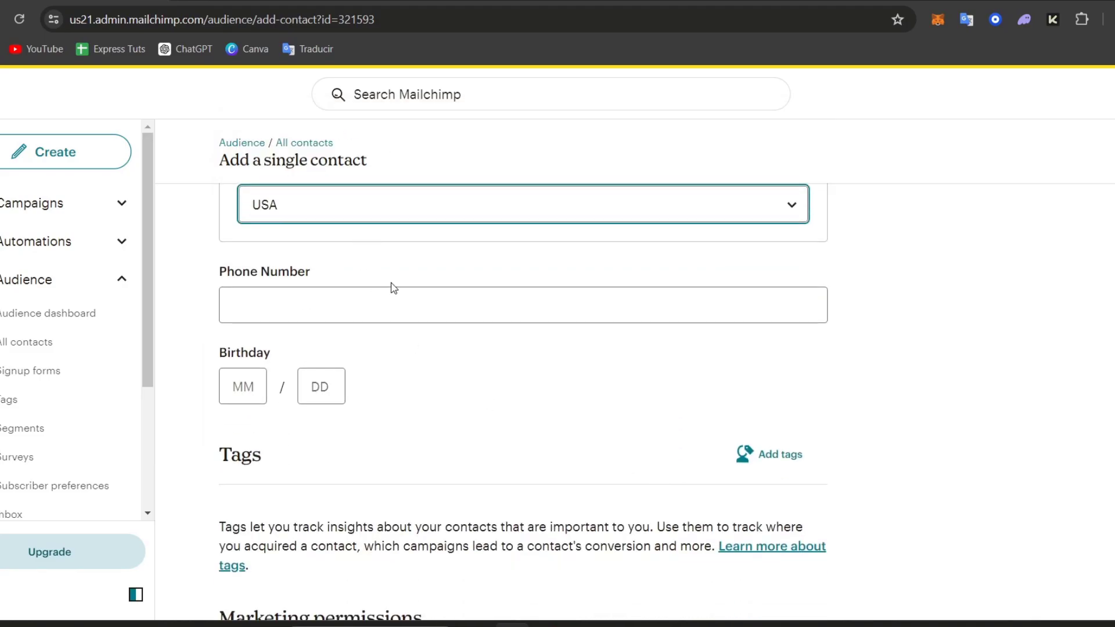
# Enter the contact's phone number and birthday month and day
pyautogui.click(401, 295)
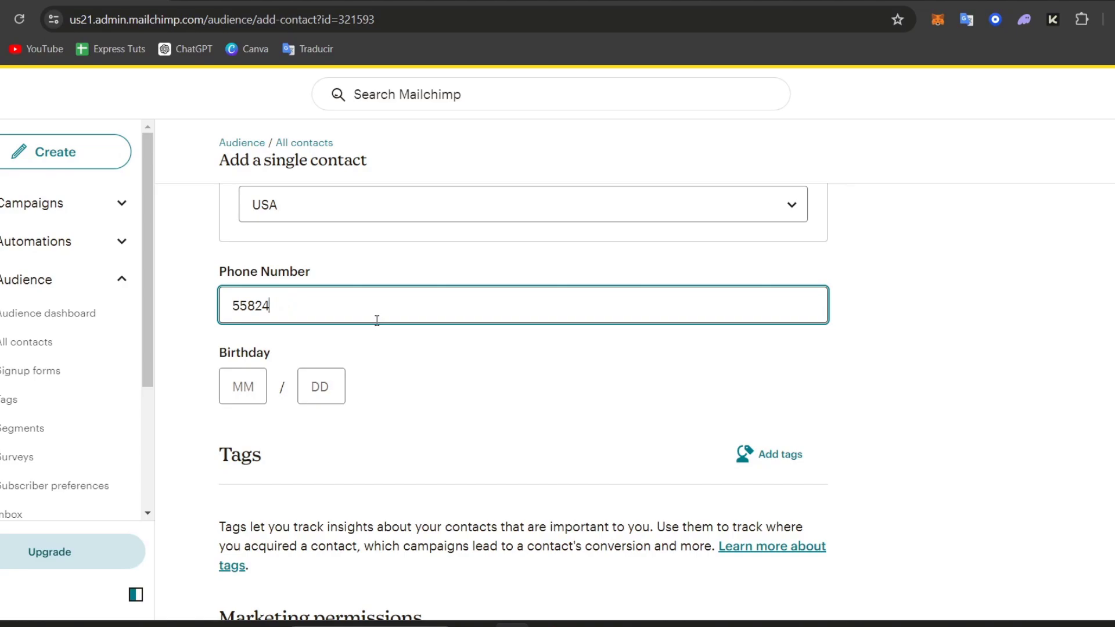
pyautogui.click(234, 386)
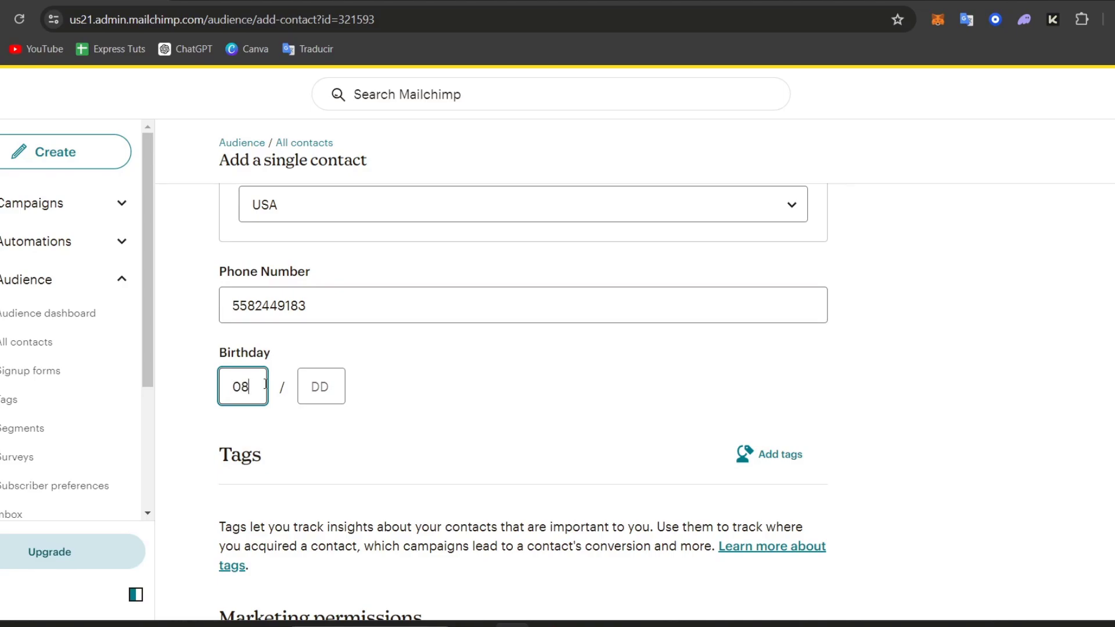
pyautogui.click(329, 399)
pyautogui.write('10')
pyautogui.scroll(-3, 356, 416)
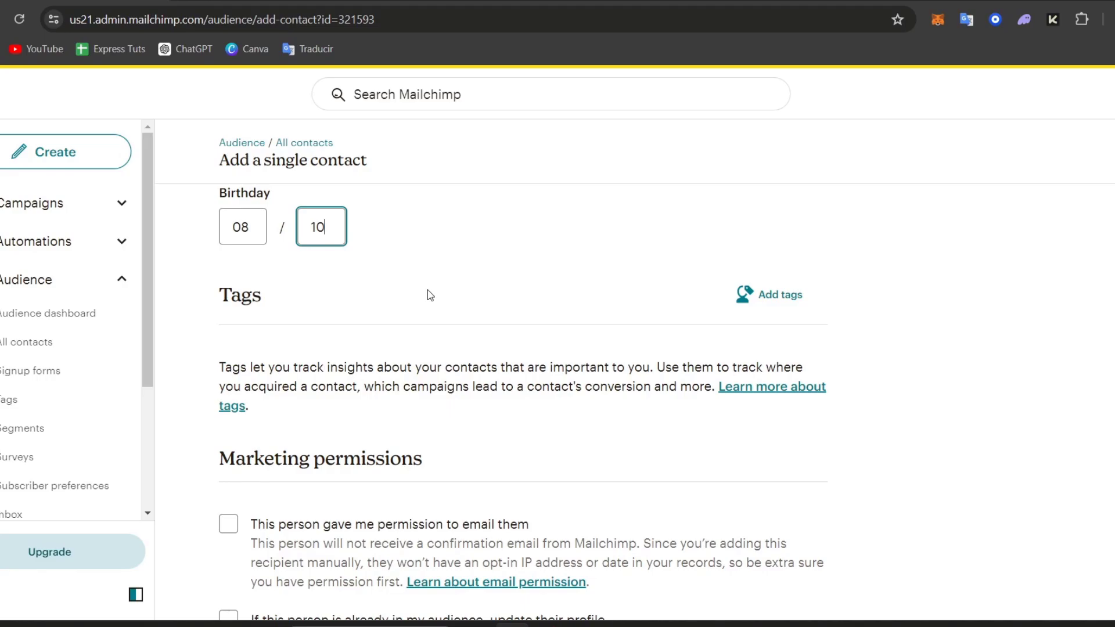
pyautogui.scroll(-2, 643, 349)
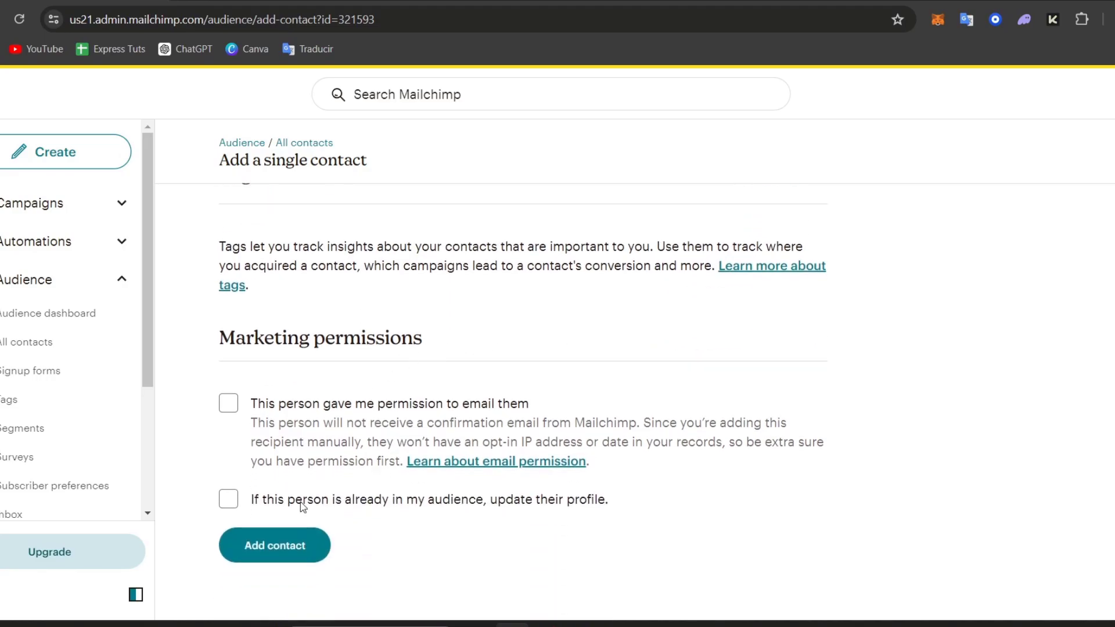
# Add the contact after ticking 'This person gave me permission to email them'
pyautogui.click(299, 545)
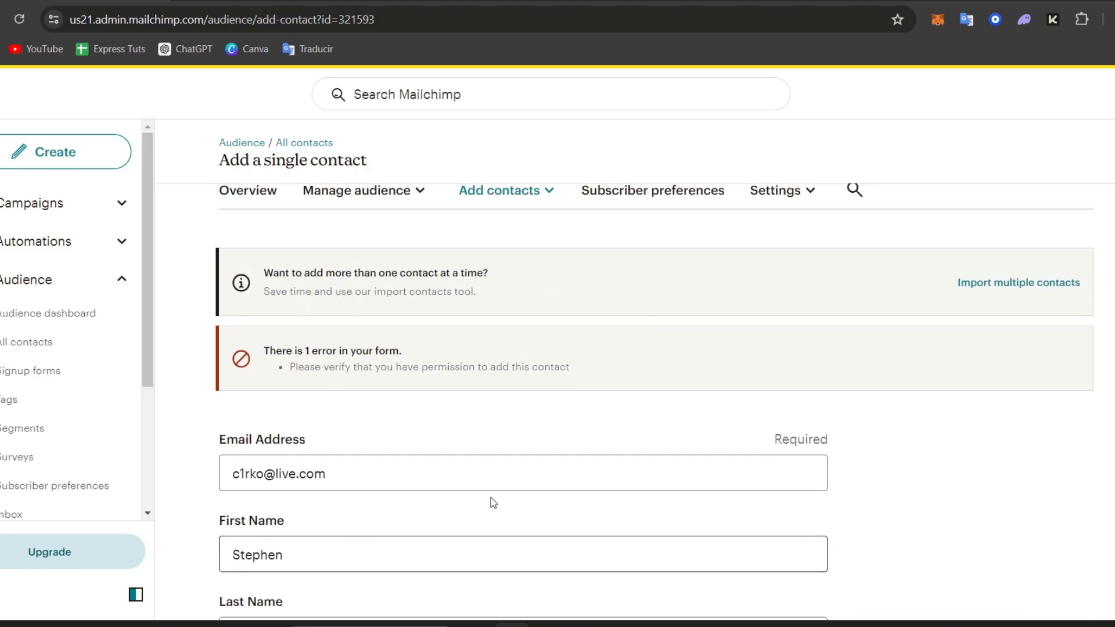
pyautogui.scroll(-12, 584, 471)
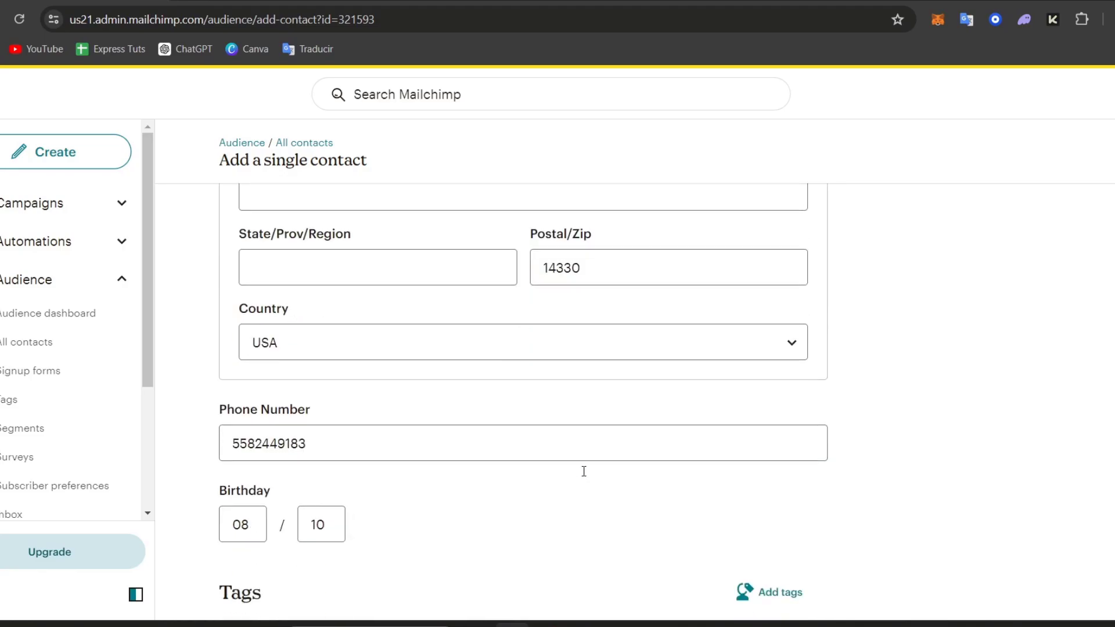
pyautogui.scroll(-7, 583, 471)
pyautogui.click(228, 422)
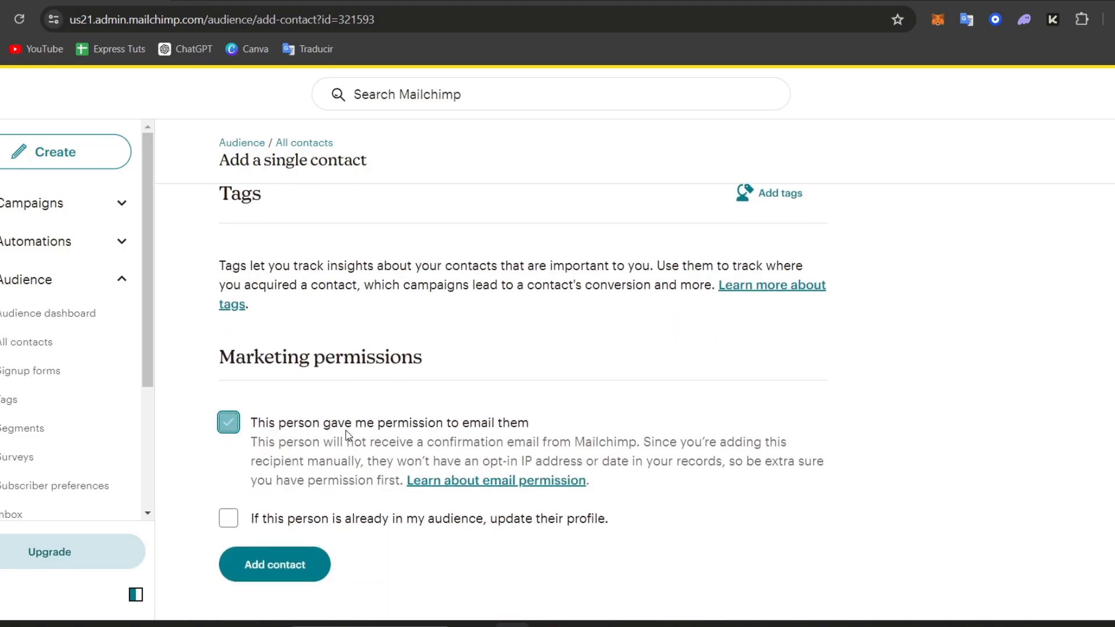
pyautogui.click(286, 559)
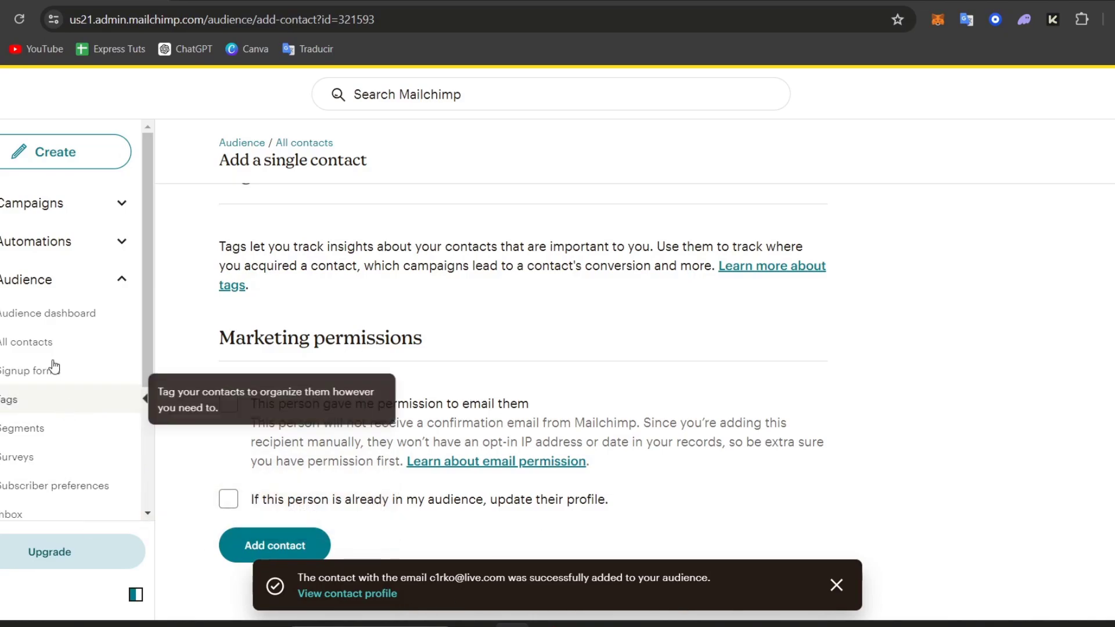
pyautogui.click(51, 344)
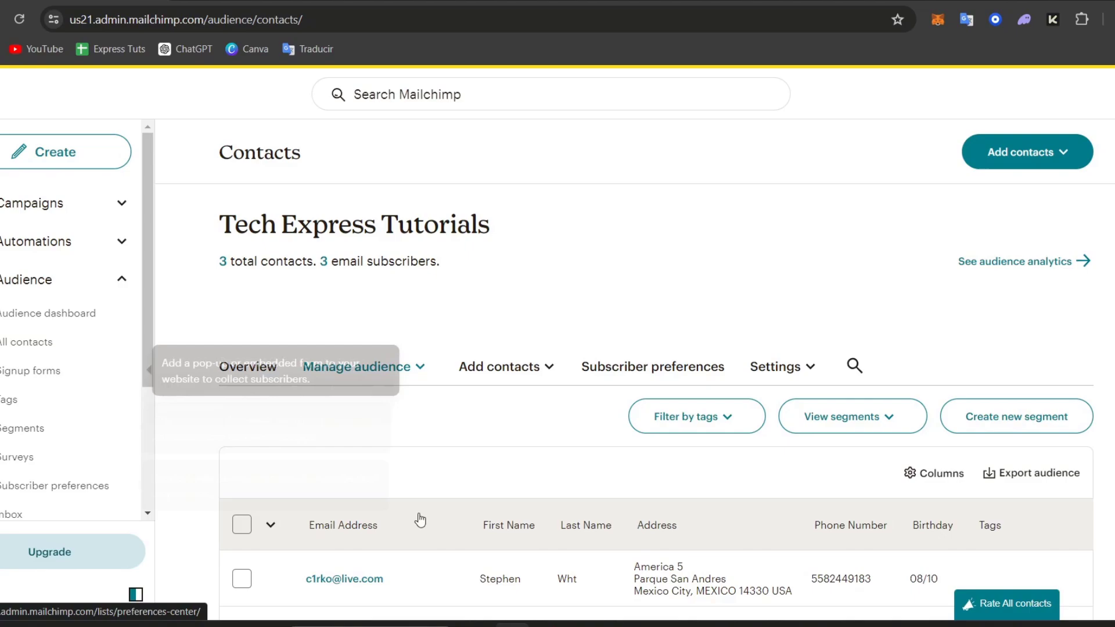
pyautogui.scroll(-3, 448, 385)
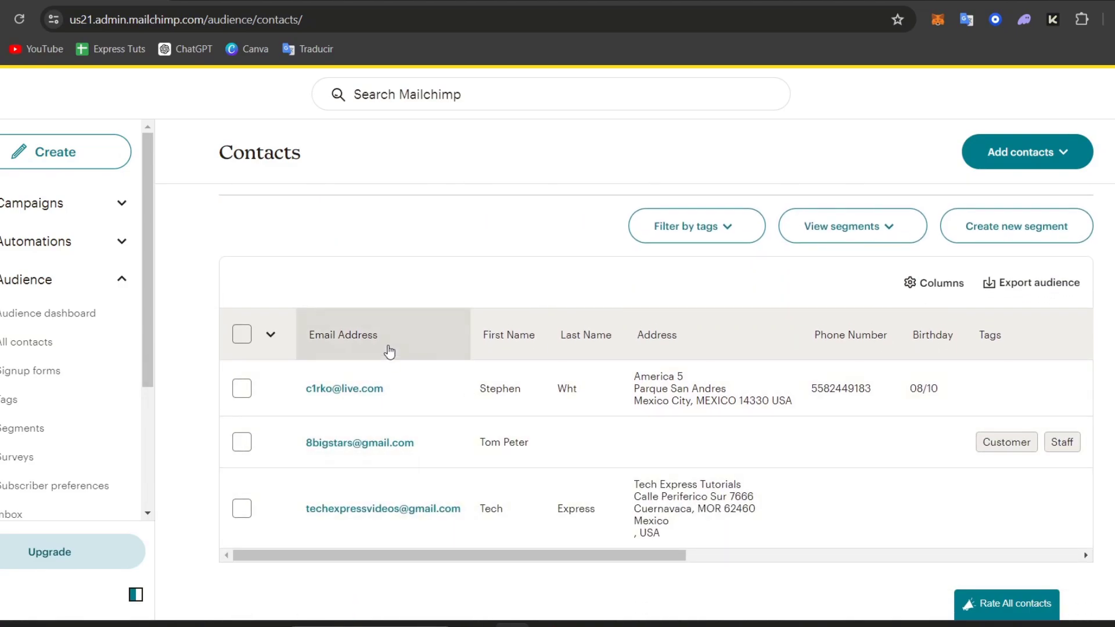
pyautogui.click(242, 334)
pyautogui.scroll(3, 281, 577)
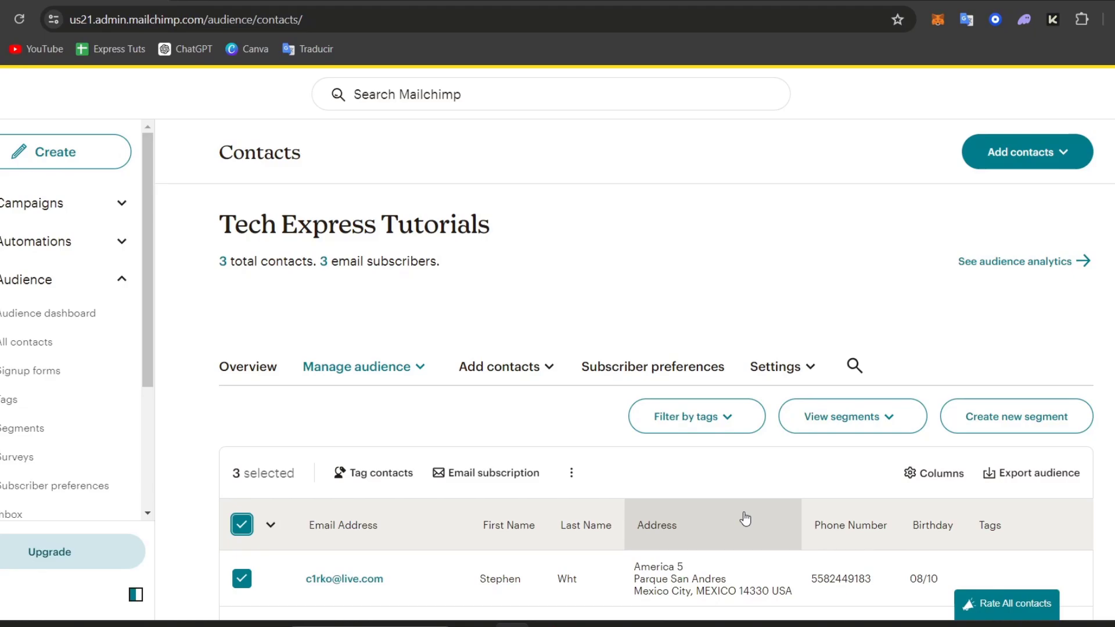
pyautogui.scroll(-1, 746, 519)
pyautogui.click(991, 343)
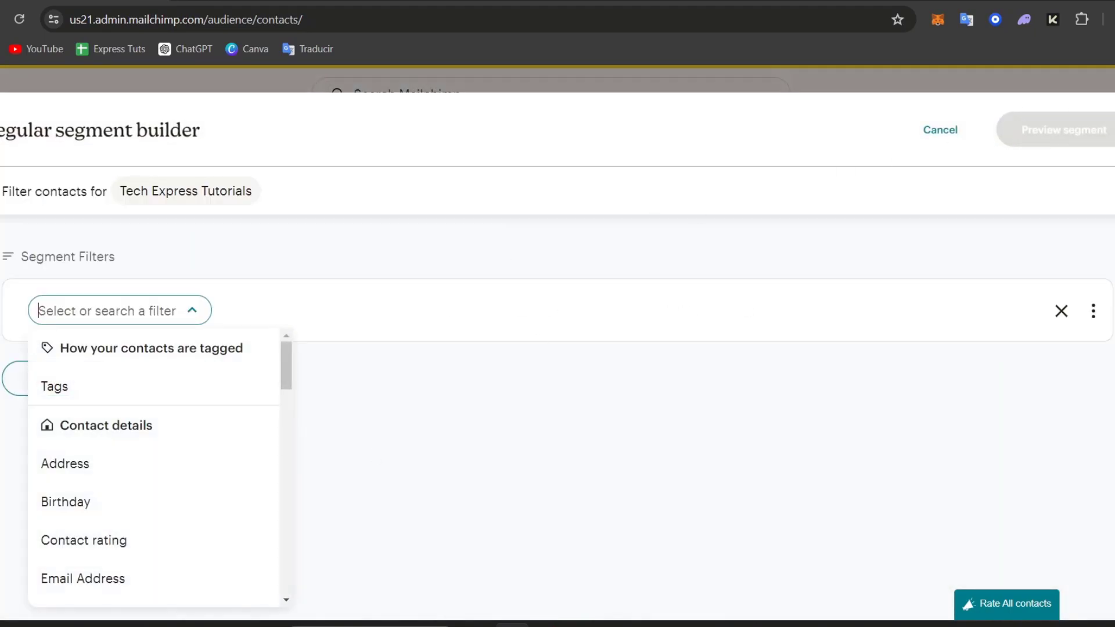
pyautogui.click(947, 132)
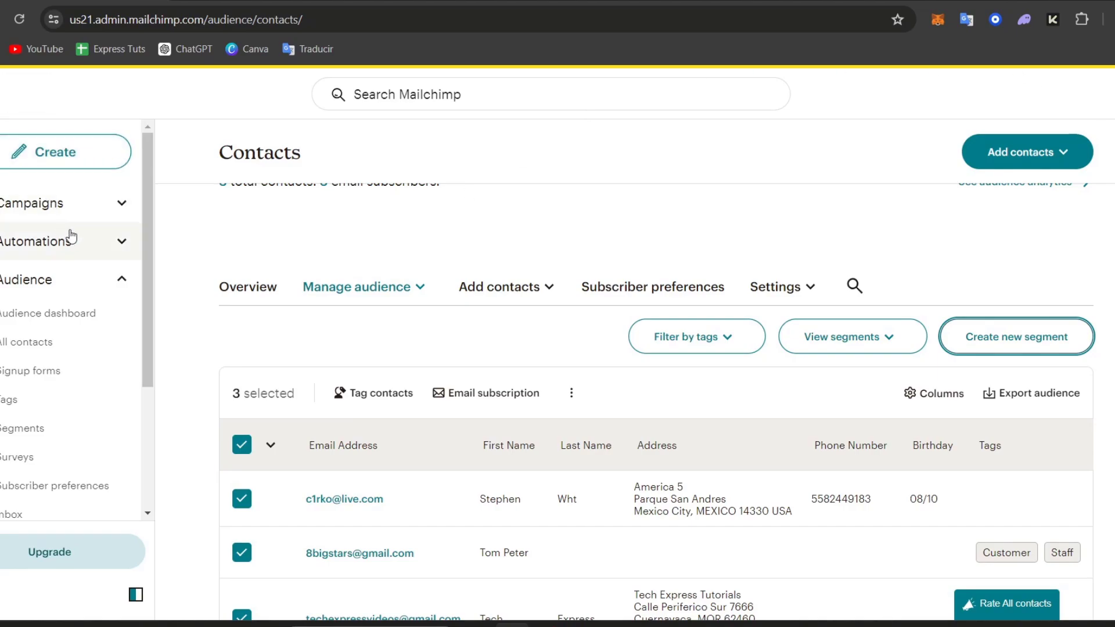
# From All campaigns, create a new campaign and choose Design Email under Regular email
pyautogui.click(81, 277)
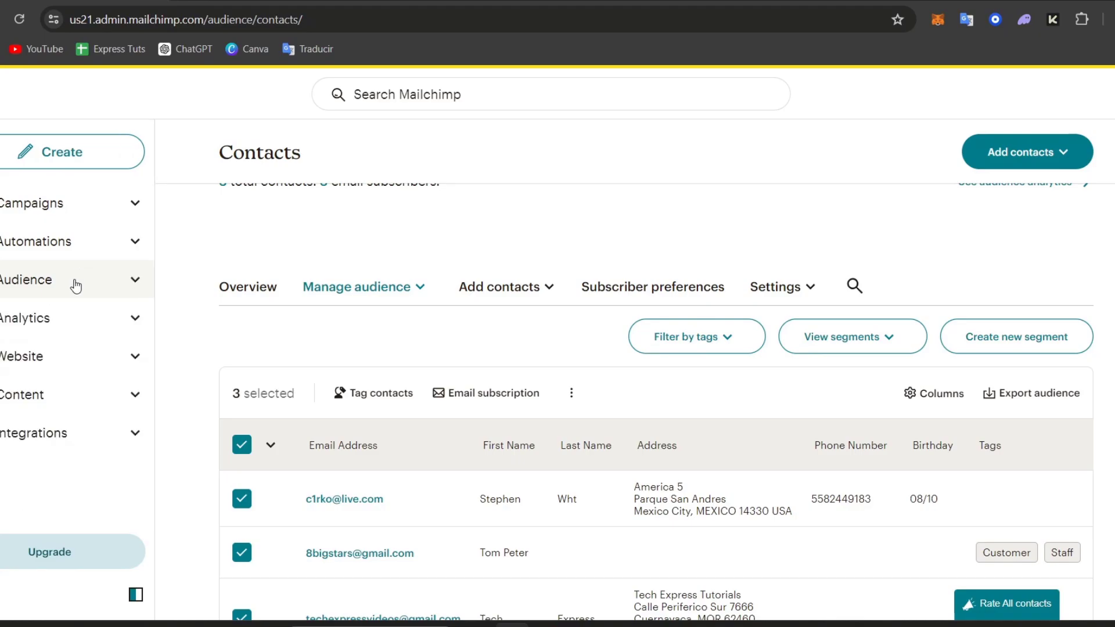
pyautogui.click(71, 212)
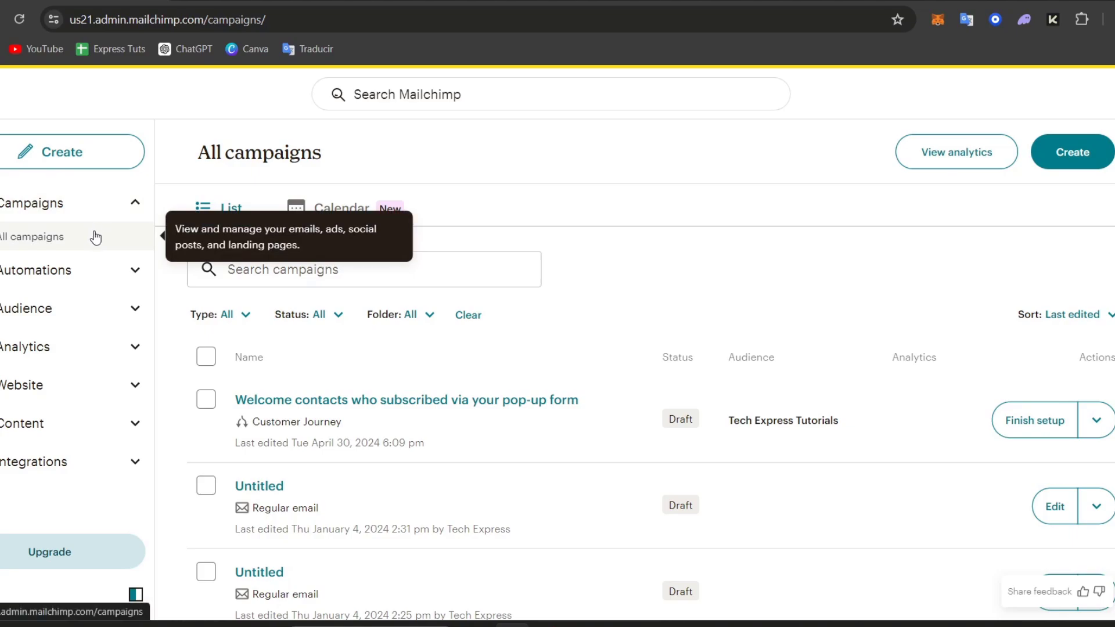
pyautogui.scroll(-3, 696, 396)
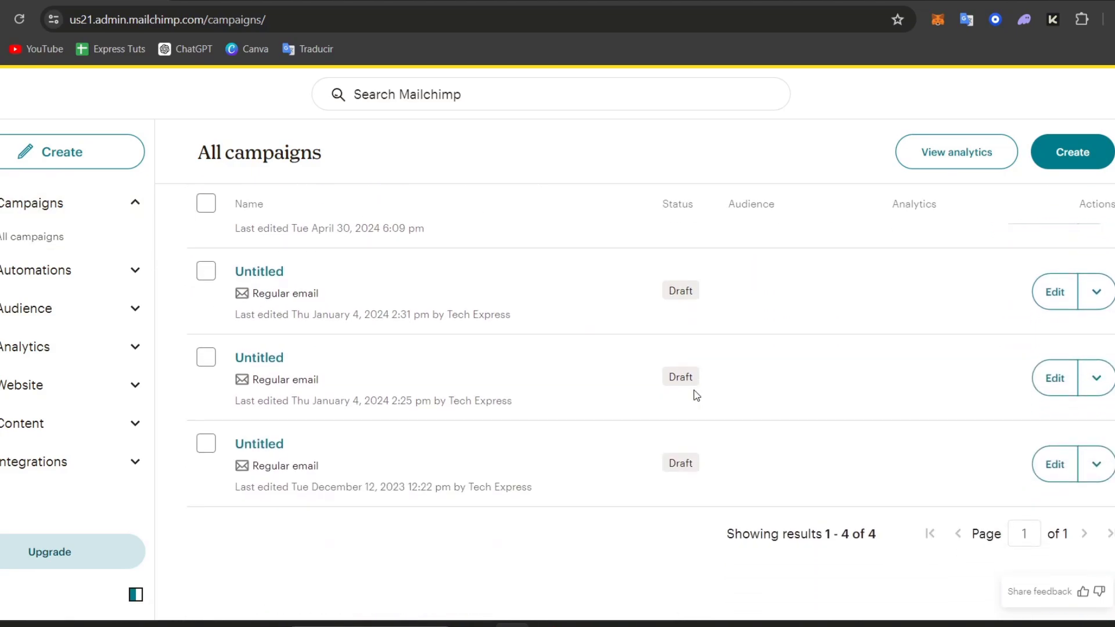
pyautogui.scroll(3, 696, 395)
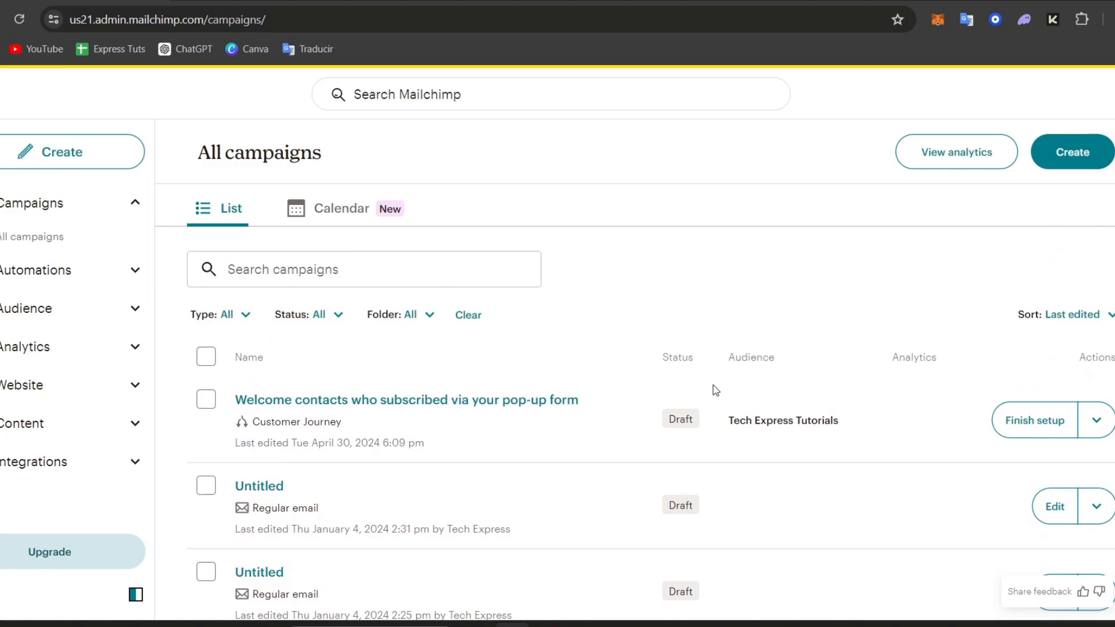
pyautogui.click(1081, 154)
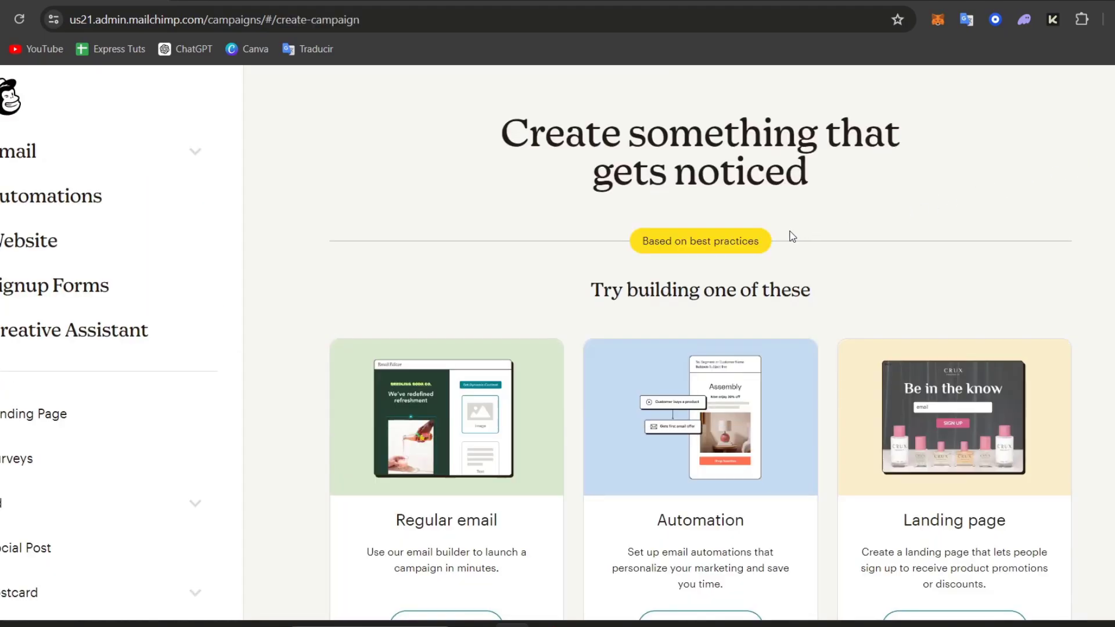
pyautogui.scroll(-2, 766, 238)
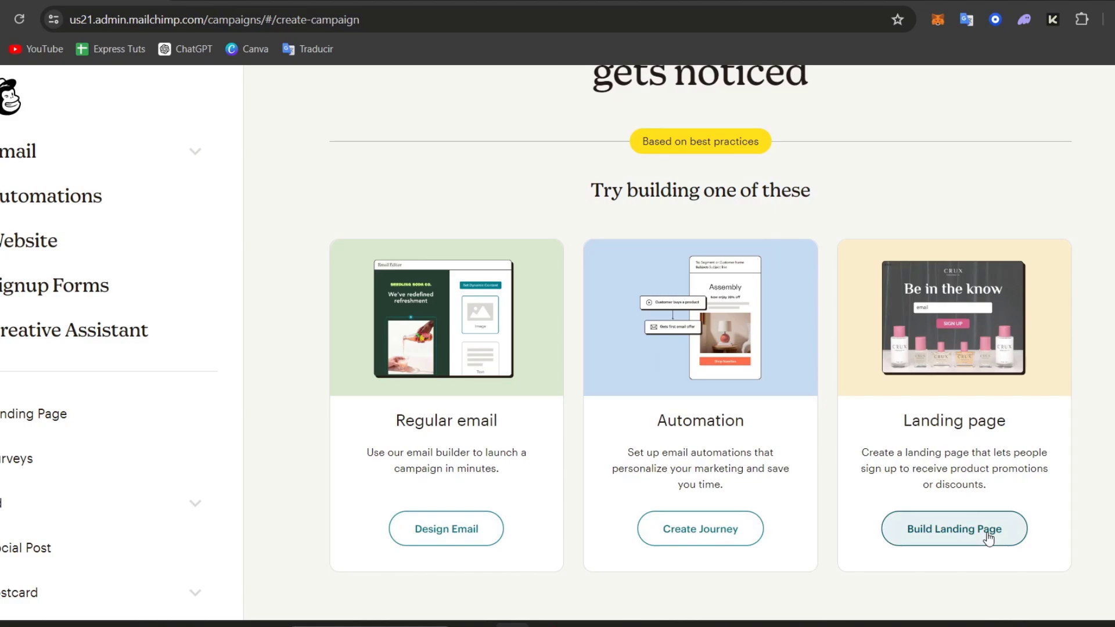
pyautogui.click(465, 544)
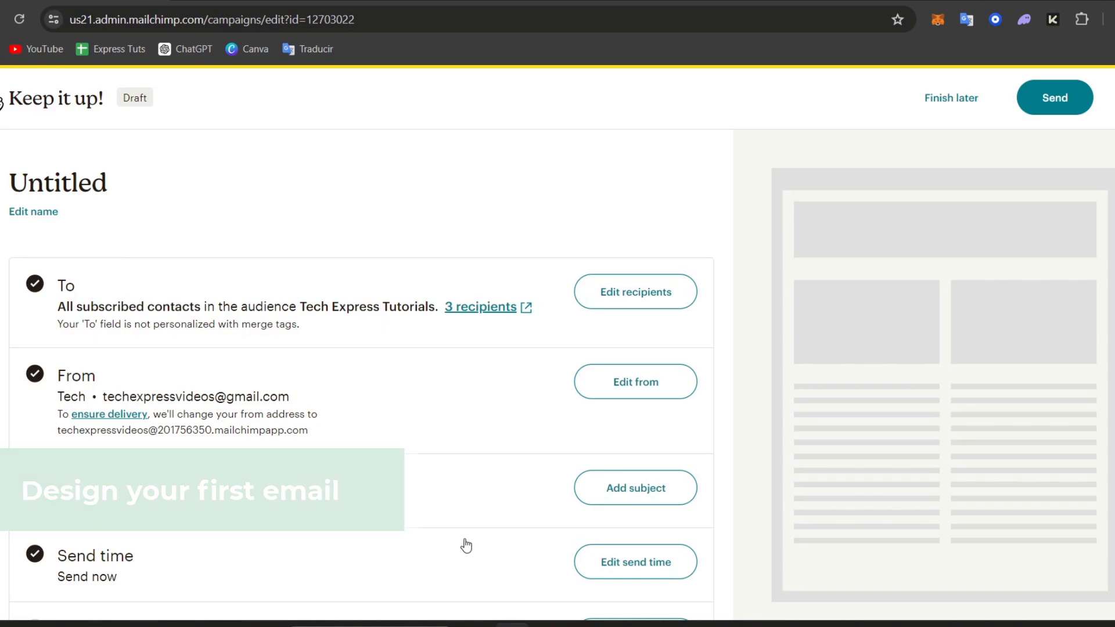
# Scroll through the draft's To, From, Subject, Send time and Content checklist
pyautogui.scroll(-10, 639, 477)
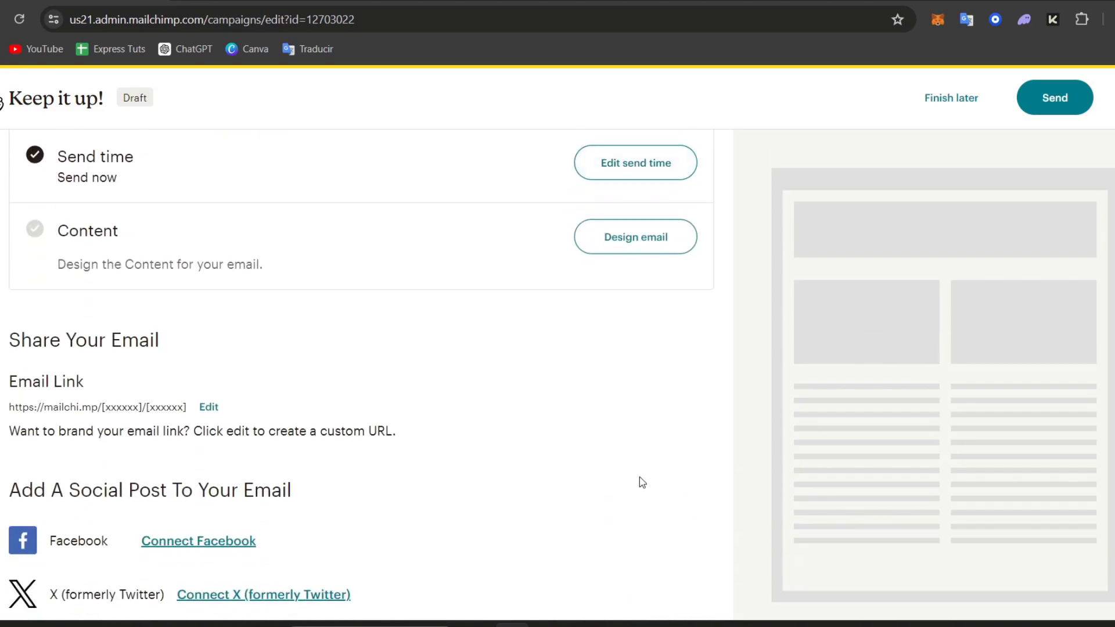
pyautogui.scroll(9, 639, 476)
pyautogui.scroll(1, 641, 481)
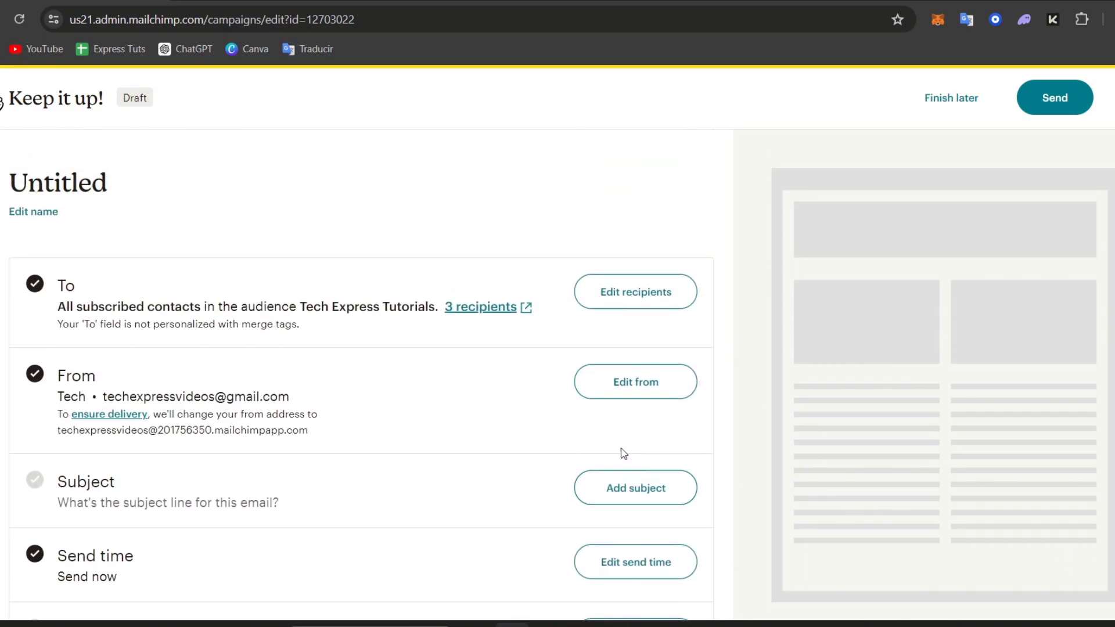
pyautogui.scroll(-1, 450, 354)
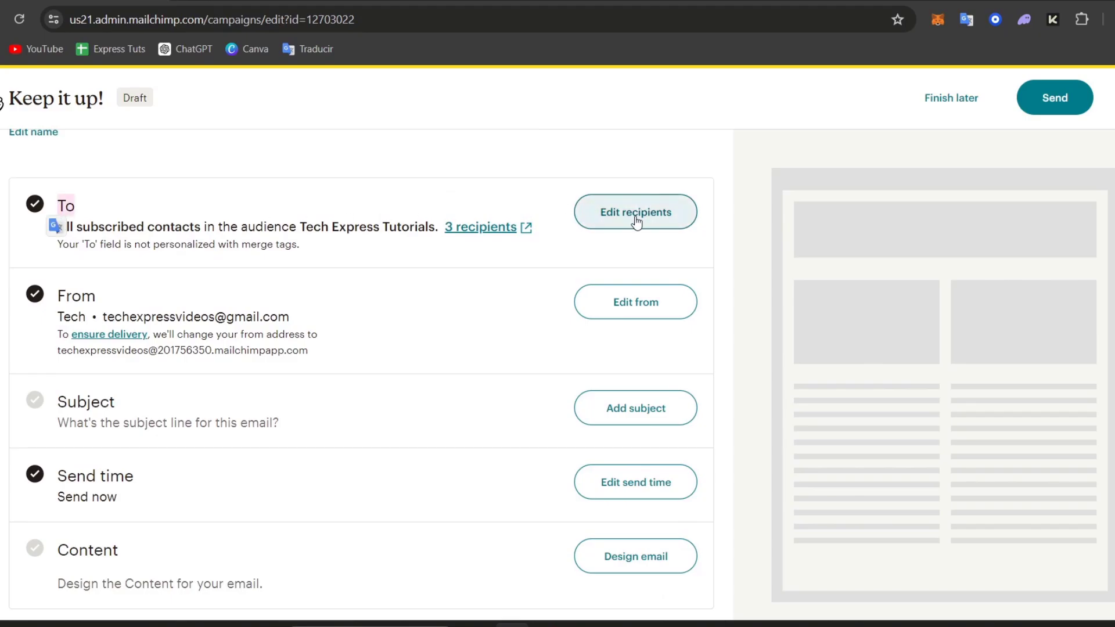
# Keep All subscribers as recipients and personalize the To field with the *|FNAME|* merge tag
pyautogui.click(664, 217)
pyautogui.click(241, 330)
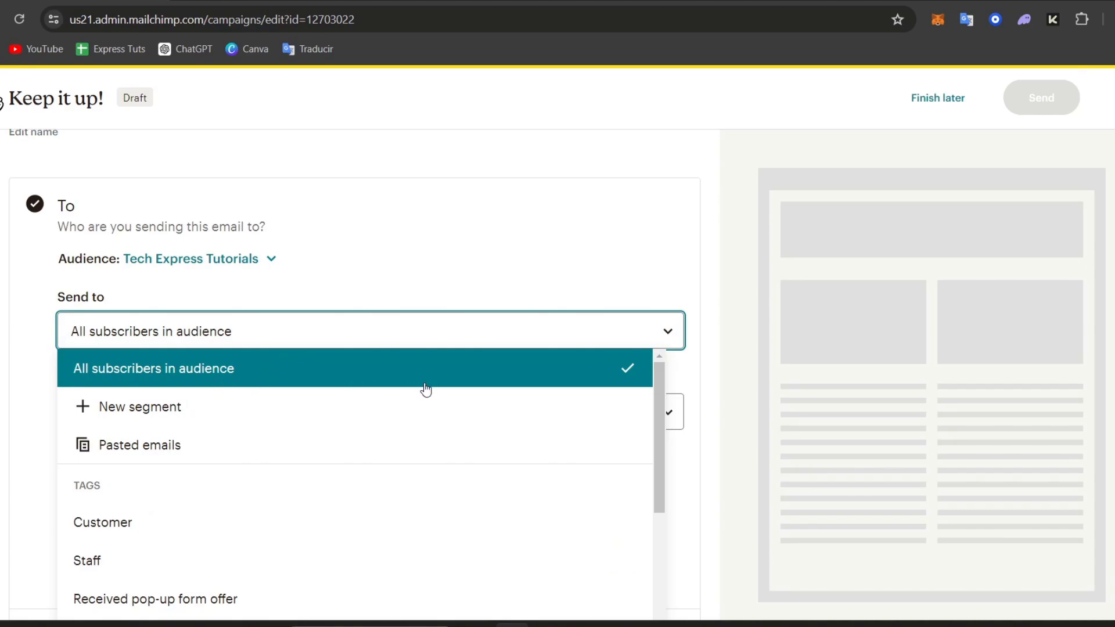
pyautogui.scroll(-3, 425, 390)
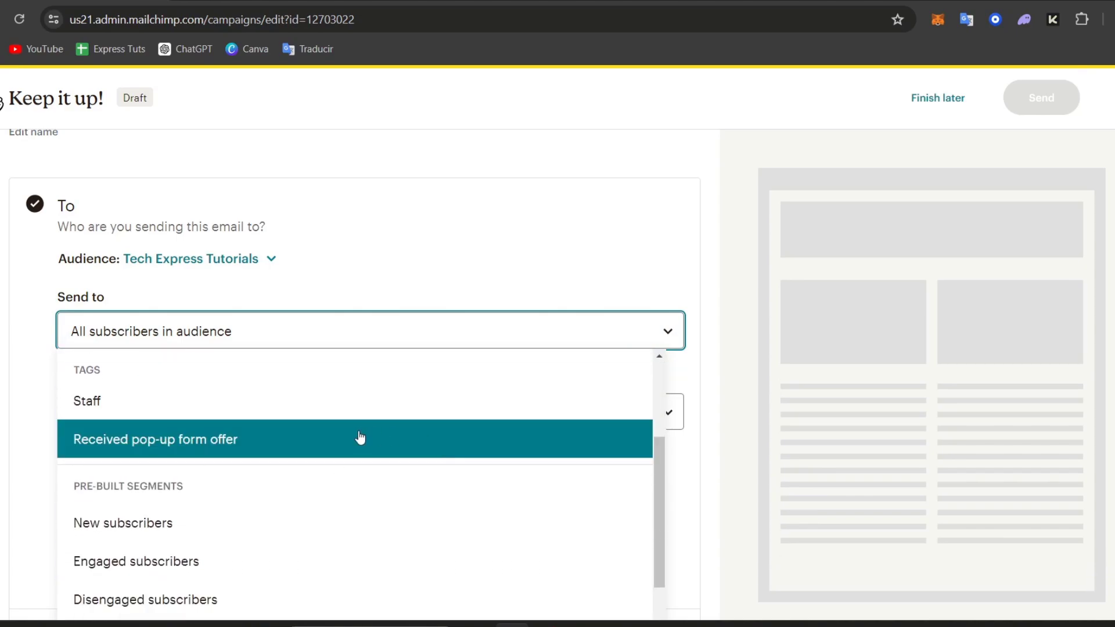
pyautogui.click(336, 338)
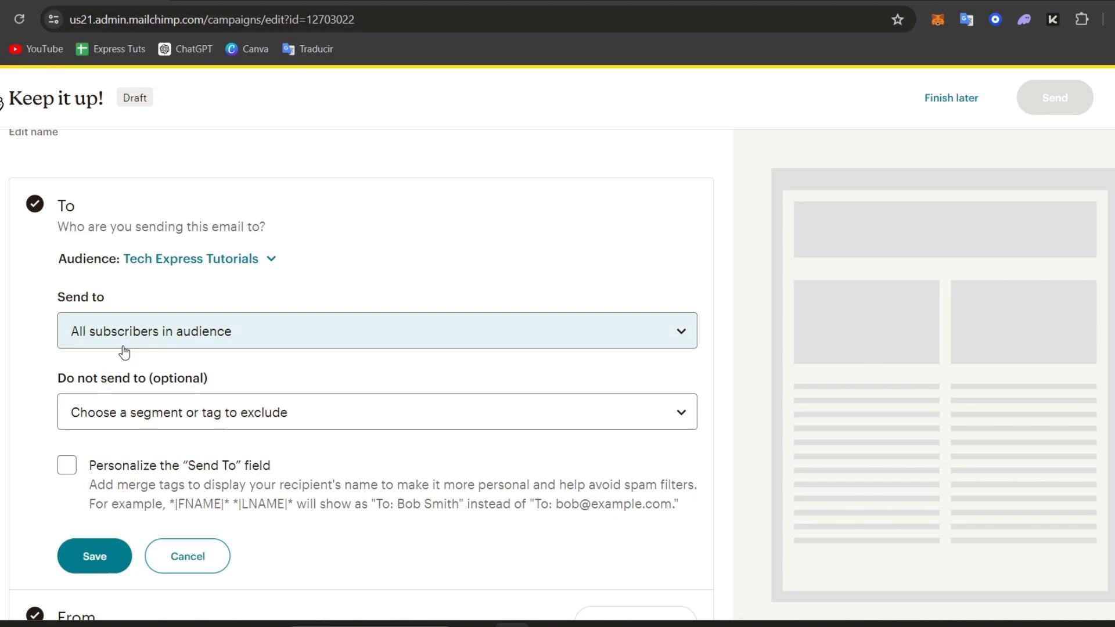
pyautogui.scroll(-1, 343, 380)
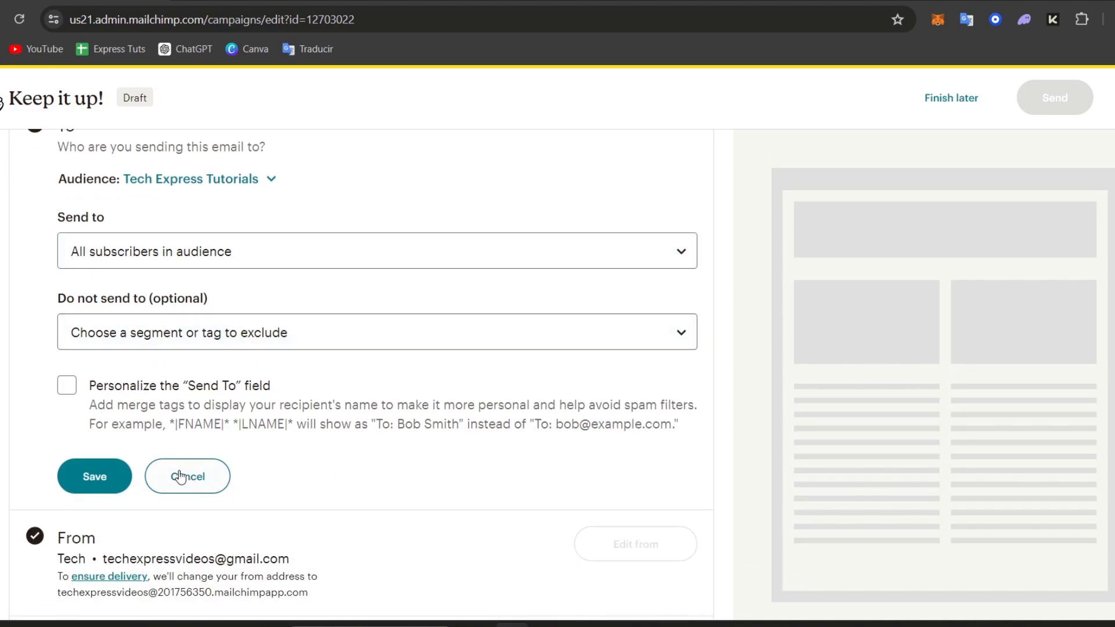
pyautogui.click(92, 386)
pyautogui.scroll(-2, 284, 481)
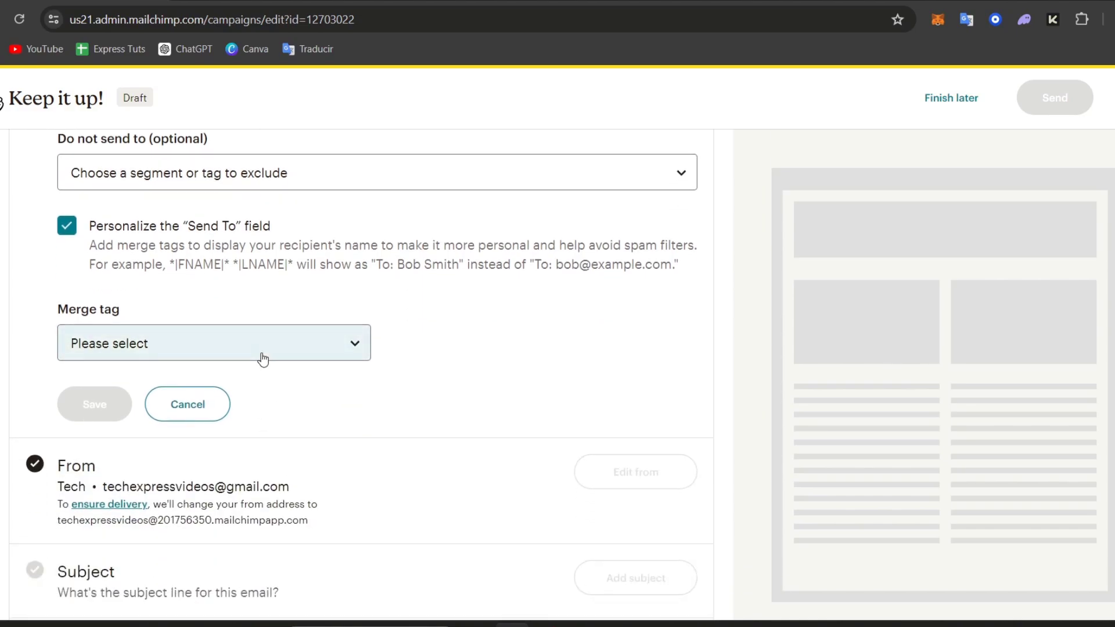
pyautogui.click(265, 348)
pyautogui.click(265, 423)
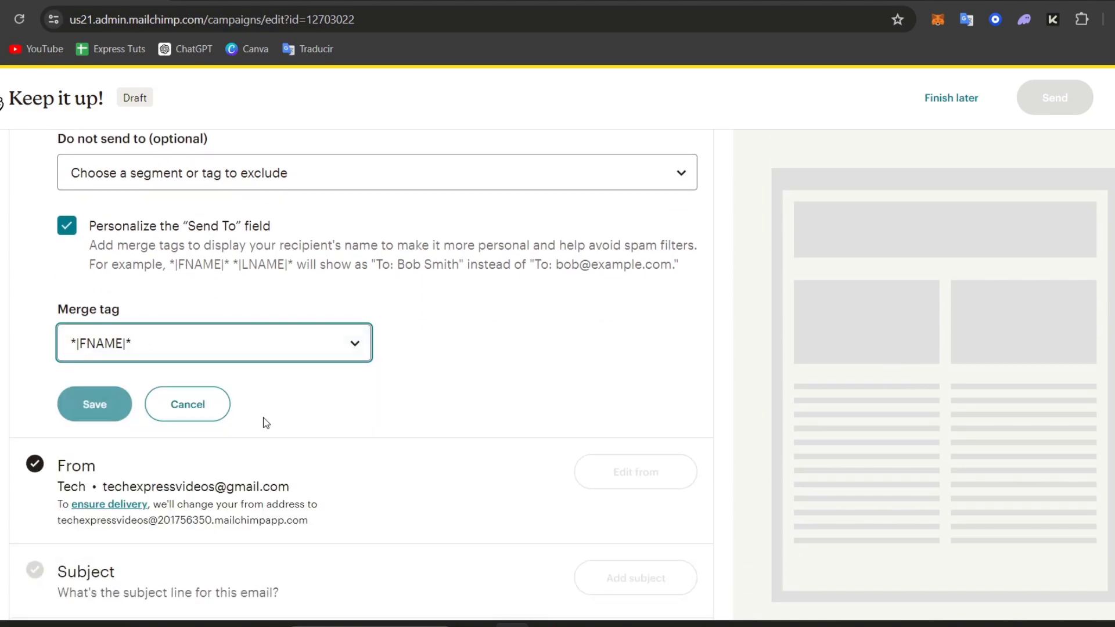
pyautogui.click(105, 404)
pyautogui.scroll(-1, 490, 326)
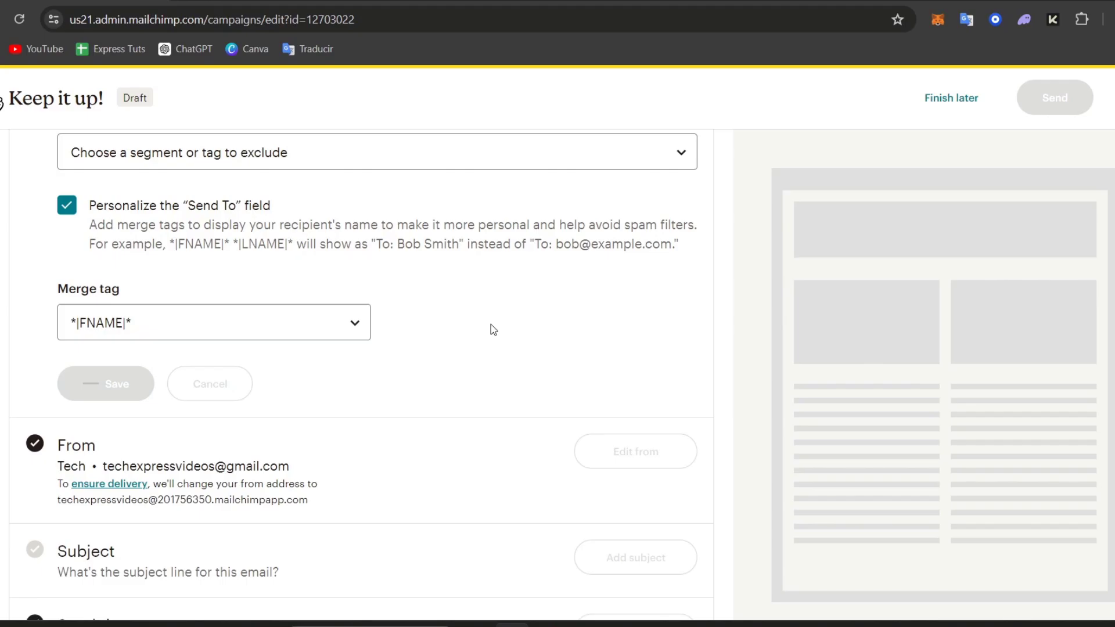
pyautogui.scroll(6, 217, 346)
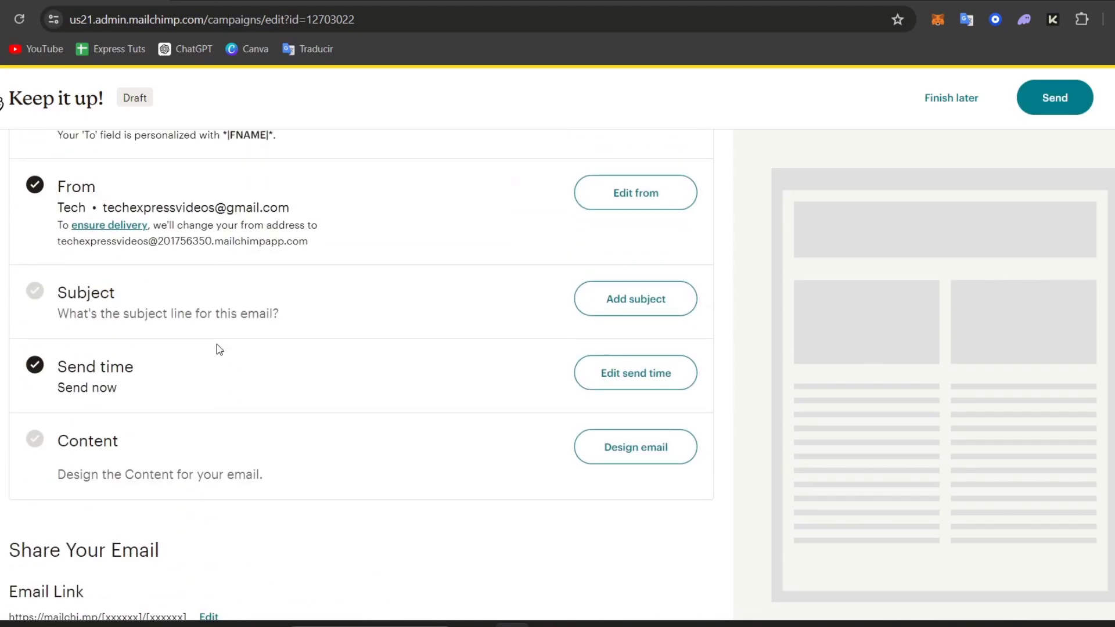
pyautogui.scroll(-1, 346, 412)
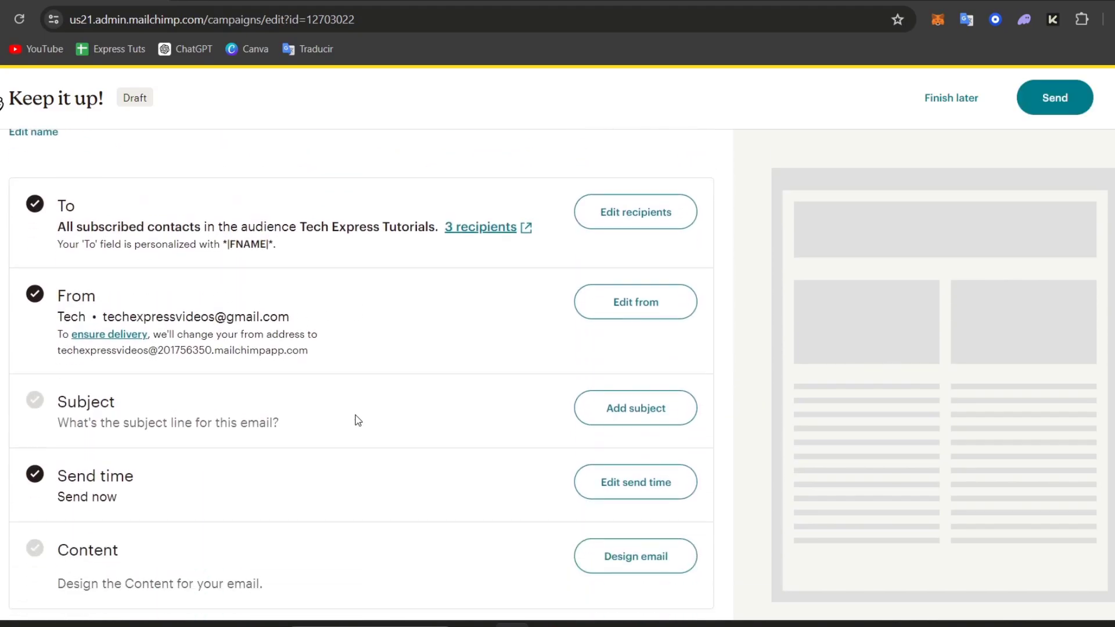
# Set the subject line to 'Welcome aboard' followed by a grinning tongue-out emoji
pyautogui.click(633, 410)
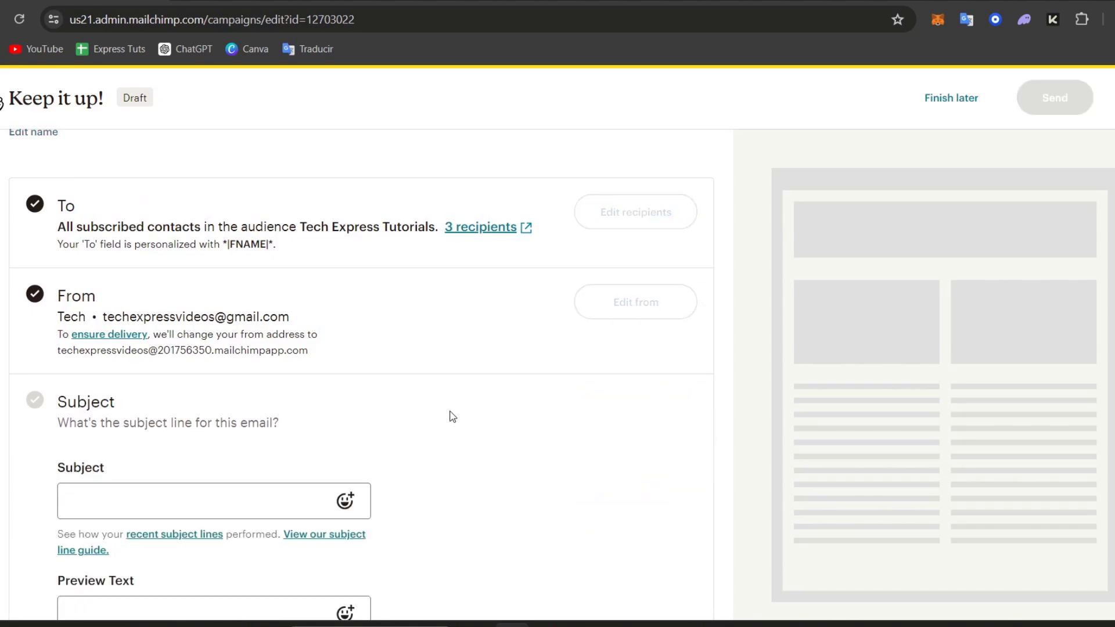
pyautogui.click(215, 496)
pyautogui.scroll(-2, 559, 498)
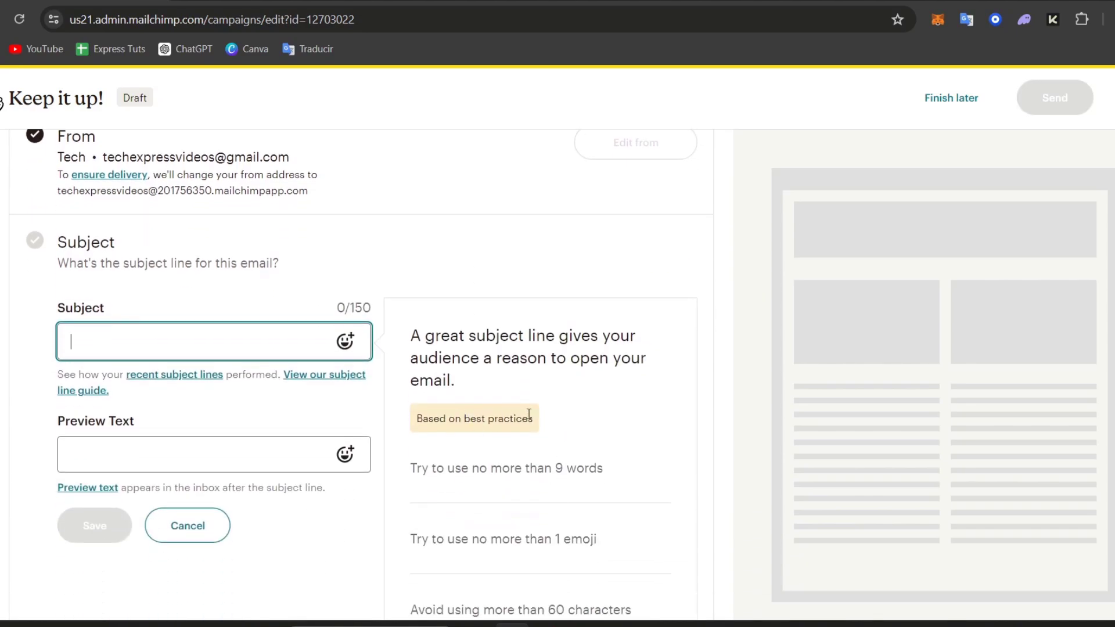
pyautogui.scroll(-1, 529, 414)
pyautogui.click(538, 391)
pyautogui.click(271, 258)
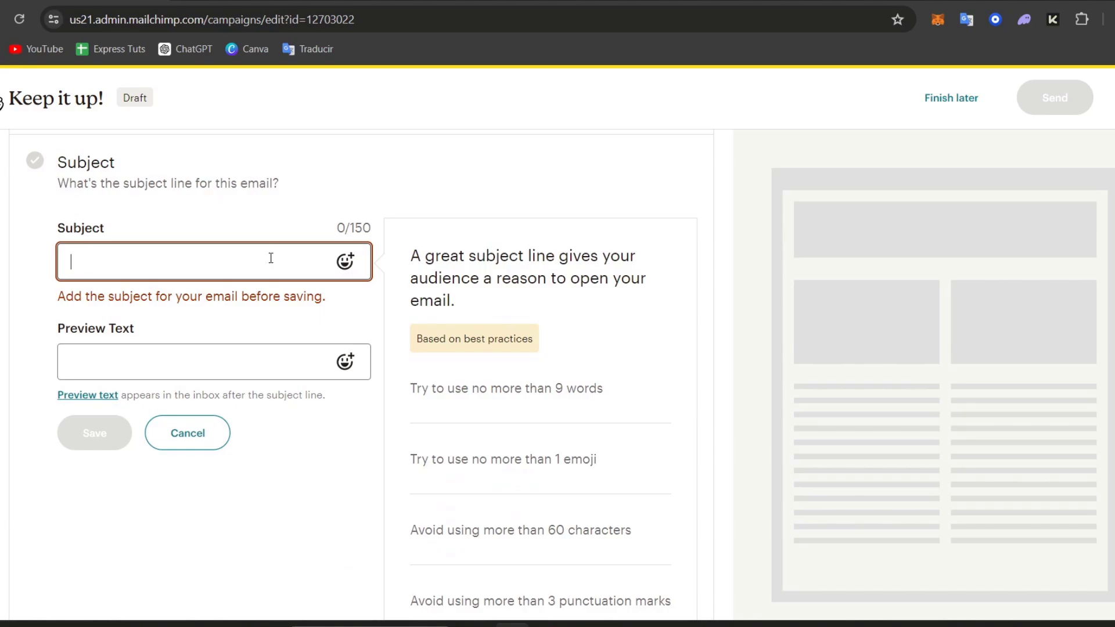
pyautogui.write('Weco')
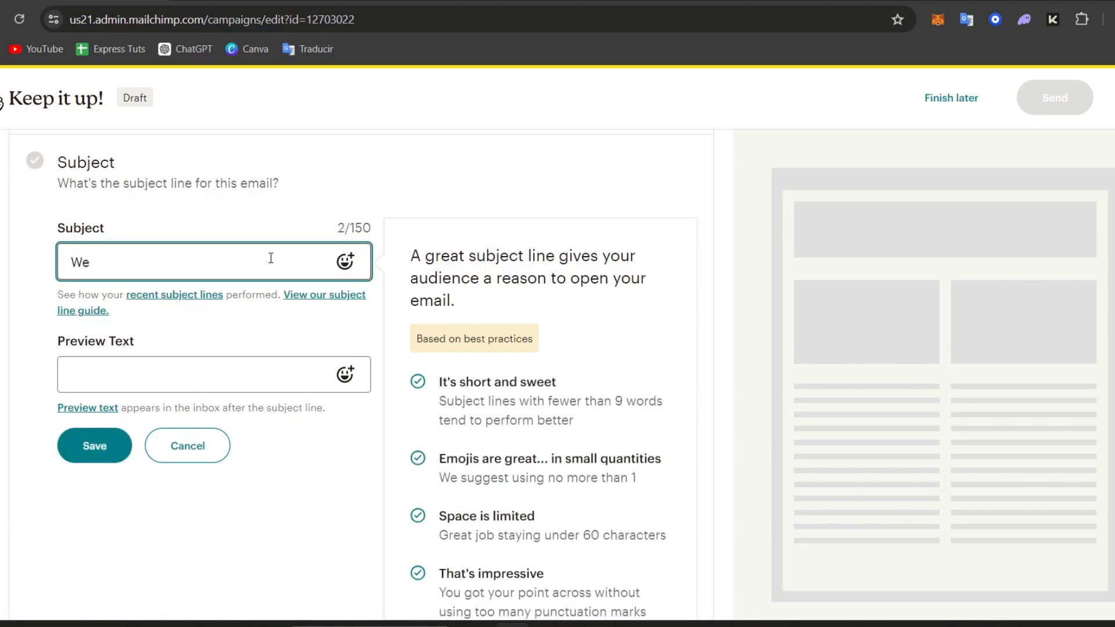
pyautogui.press('BackSpace')
pyautogui.write('come aboard')
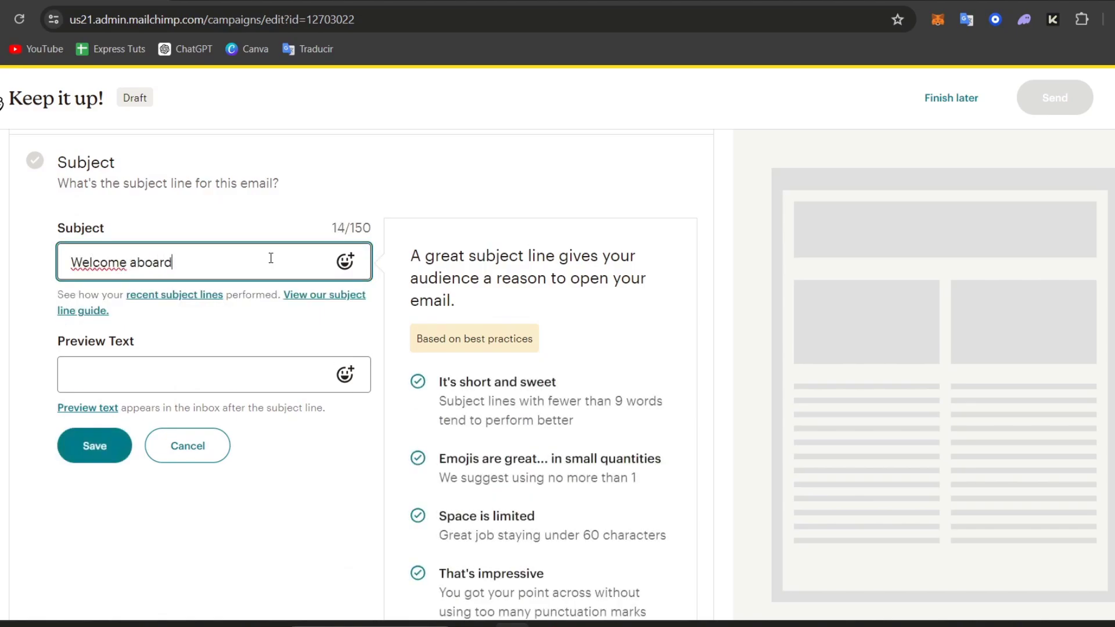
pyautogui.click(345, 262)
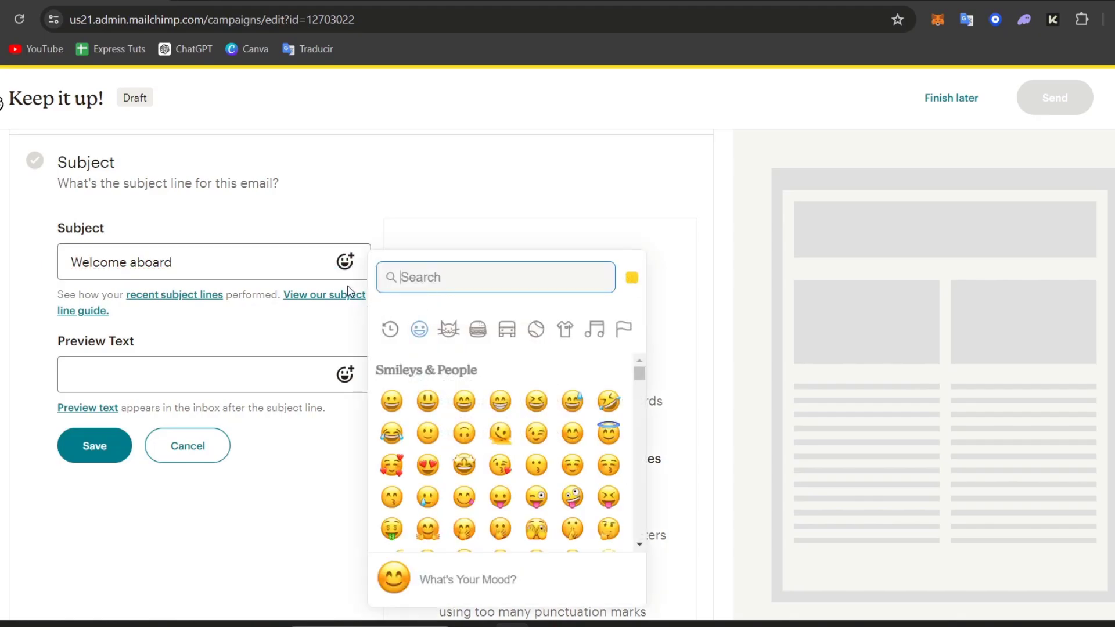
pyautogui.click(392, 401)
pyautogui.click(291, 268)
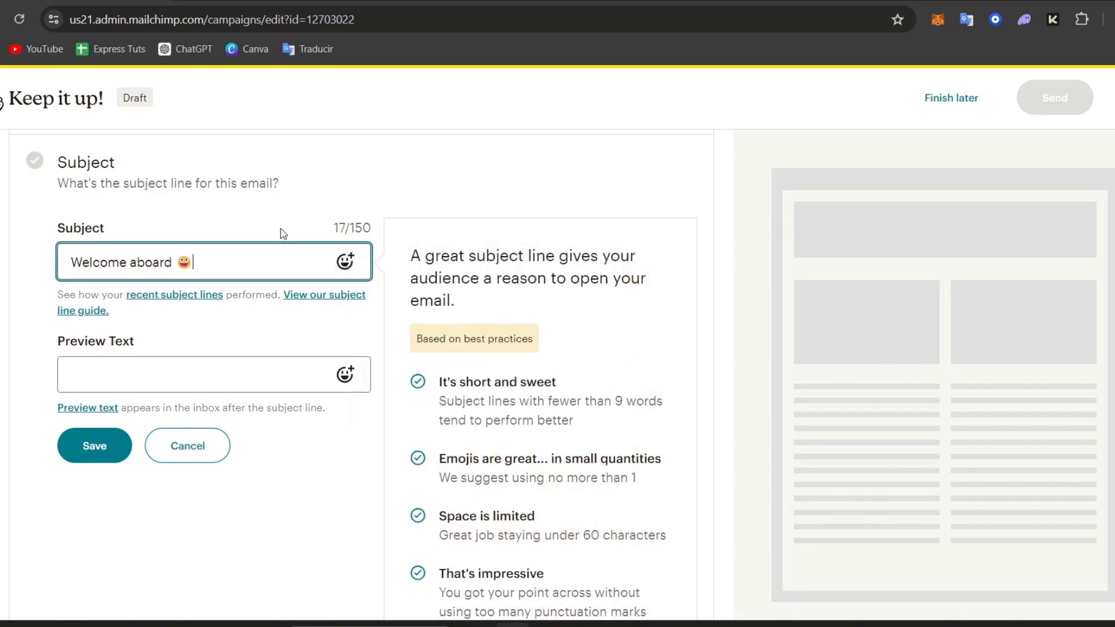
pyautogui.scroll(-1, 650, 490)
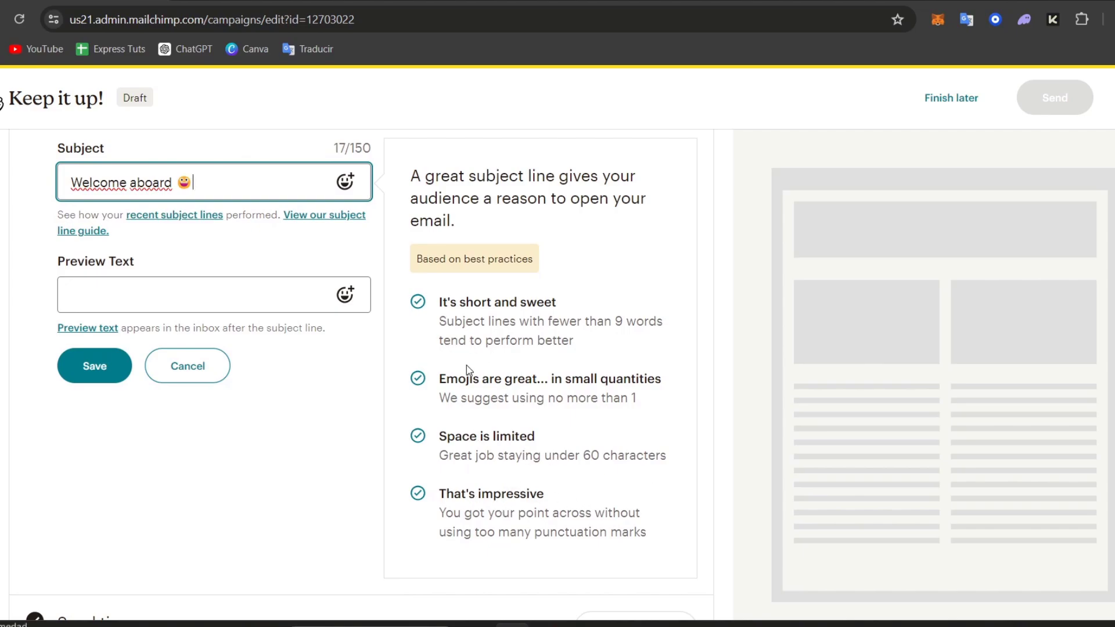
pyautogui.moveTo(477, 299); pyautogui.dragTo(617, 359)
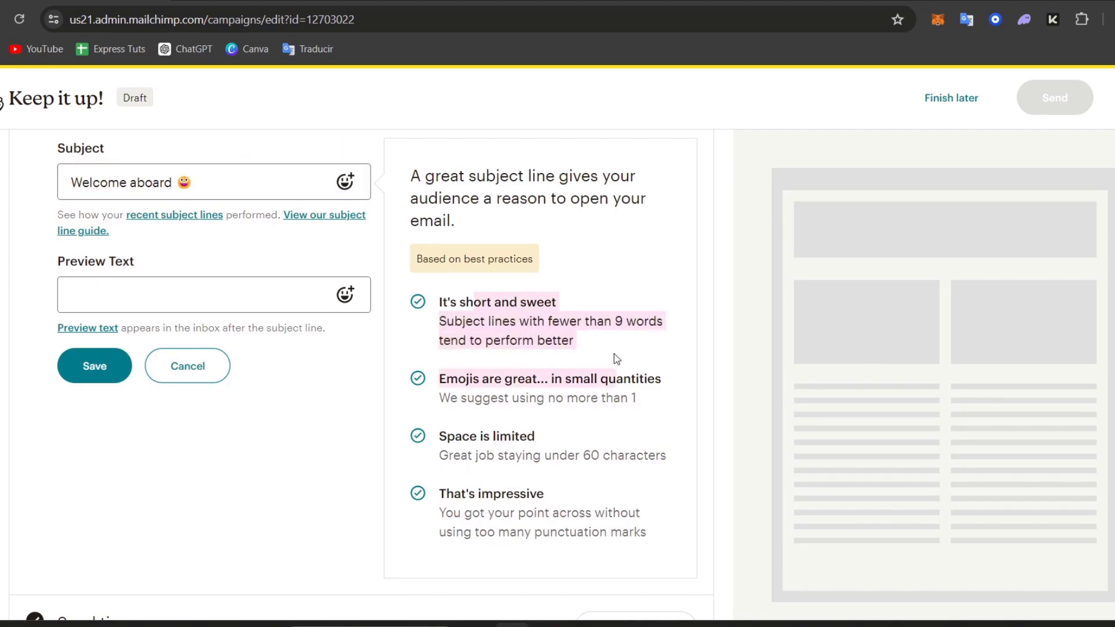
pyautogui.scroll(1, 516, 353)
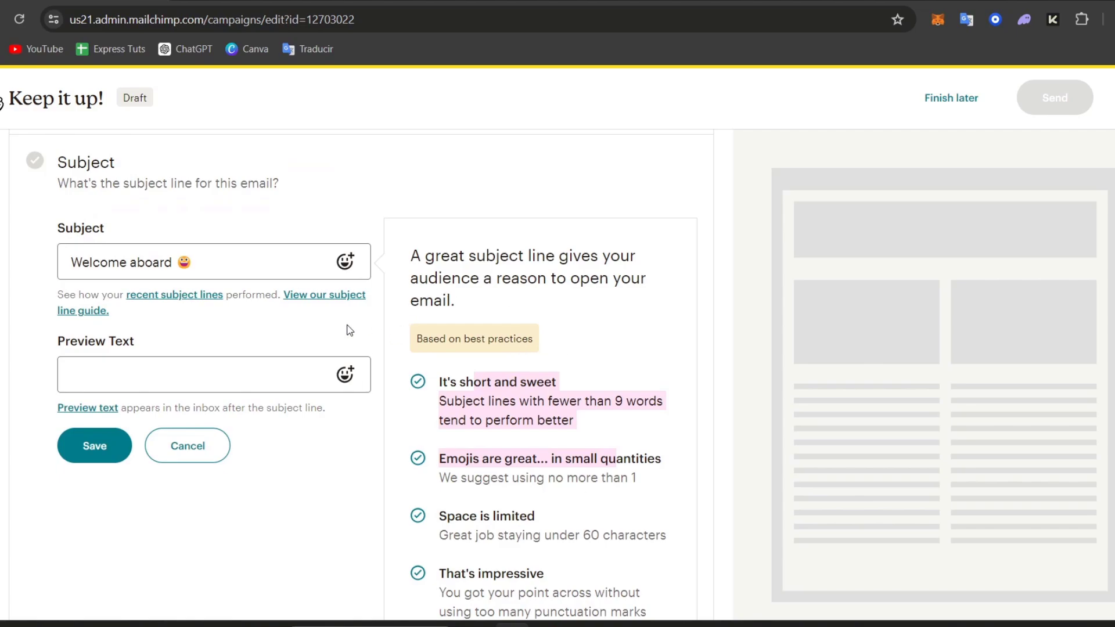
# Enter preview text 'Here is a 10% discount for you' with a monocle emoji, and save
pyautogui.click(265, 377)
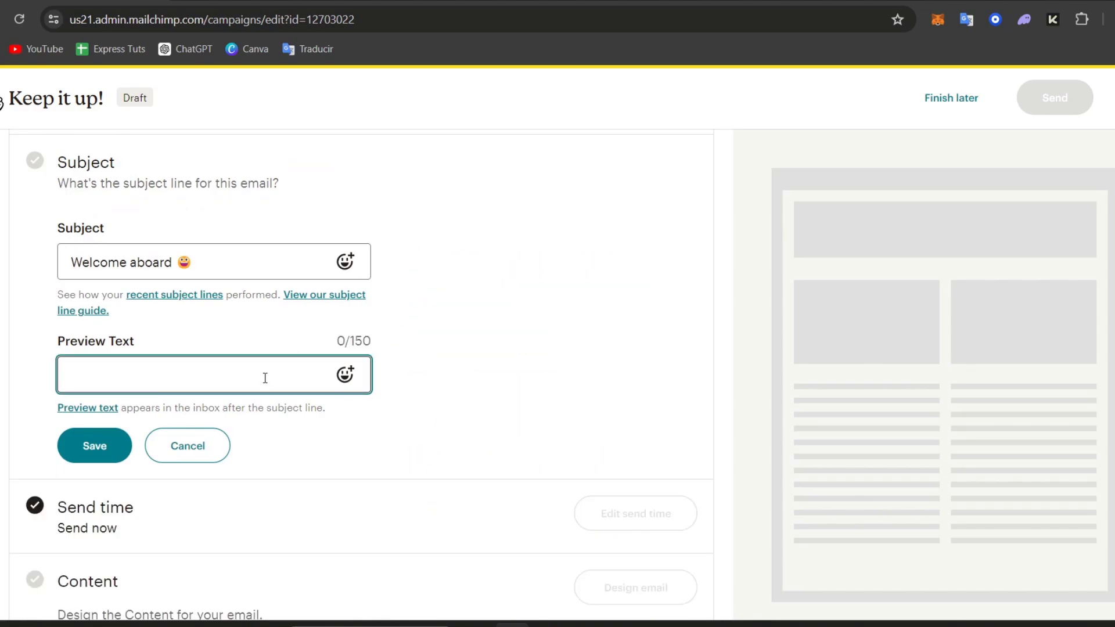
pyautogui.write('Here is a 10 ')
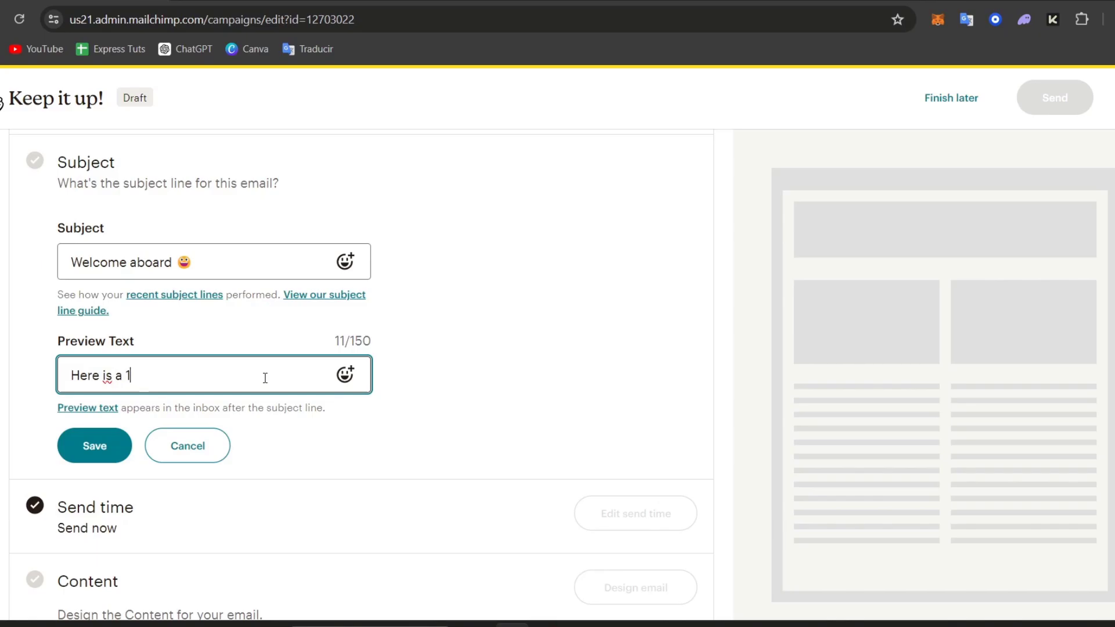
pyautogui.write(' discount for you')
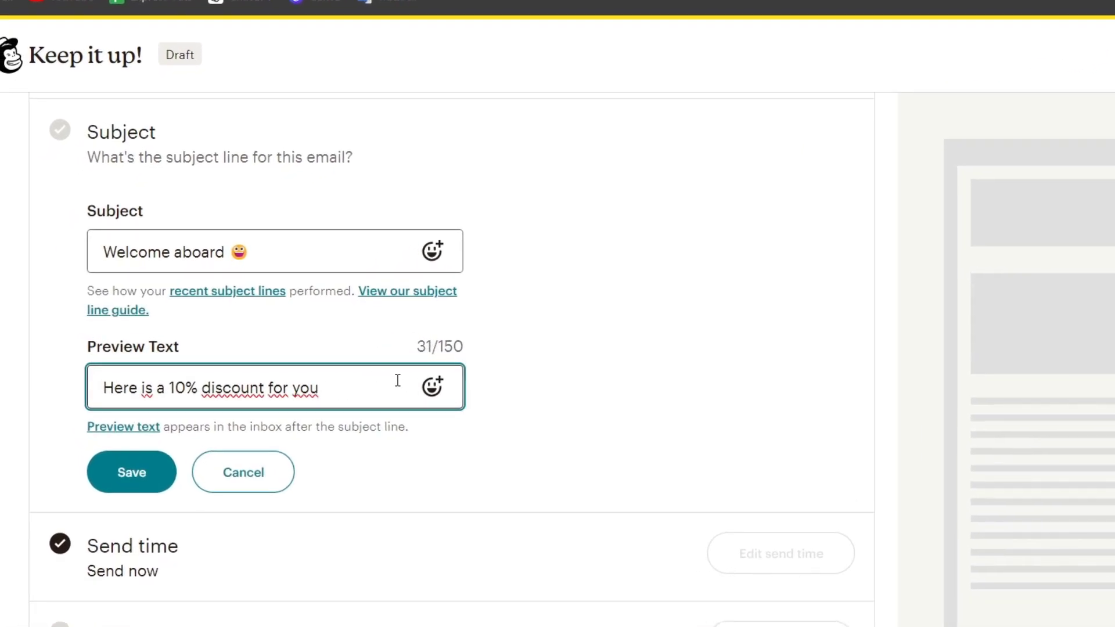
pyautogui.click(433, 387)
pyautogui.scroll(-2, 713, 511)
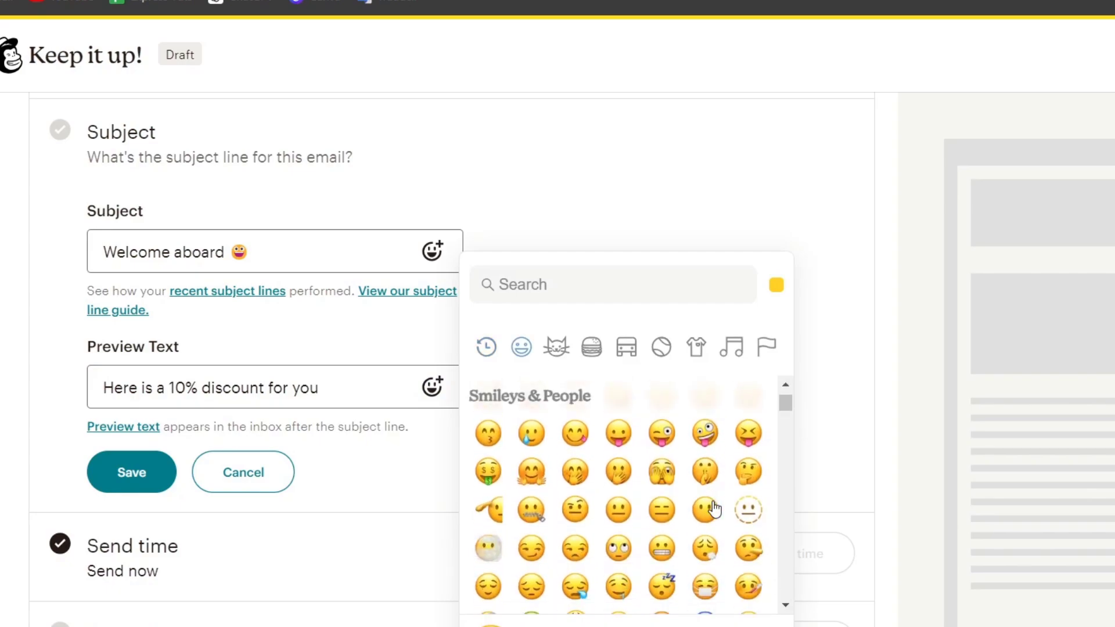
pyautogui.scroll(-3, 713, 511)
pyautogui.scroll(2, 627, 505)
pyautogui.scroll(-4, 626, 510)
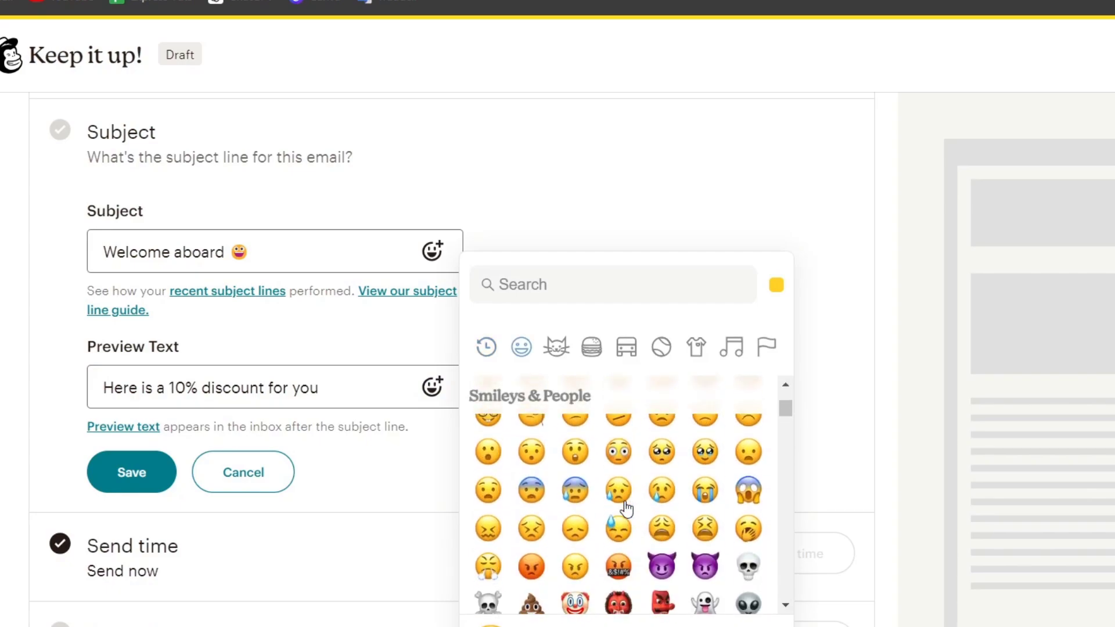
pyautogui.scroll(-2, 627, 510)
pyautogui.scroll(4, 616, 506)
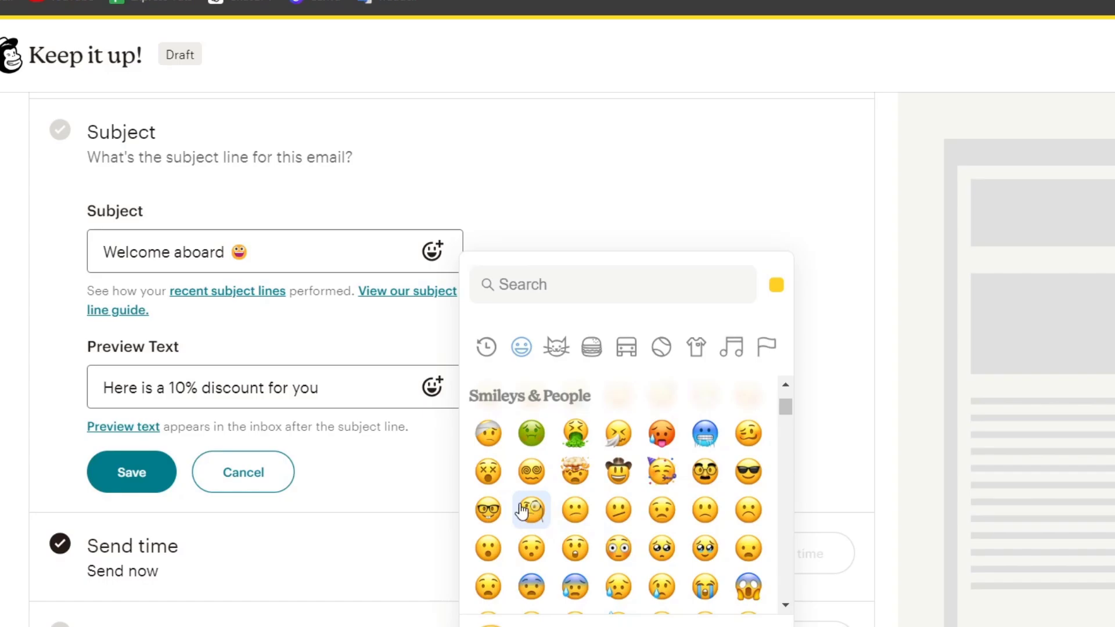
pyautogui.click(522, 511)
pyautogui.click(366, 480)
pyautogui.click(158, 491)
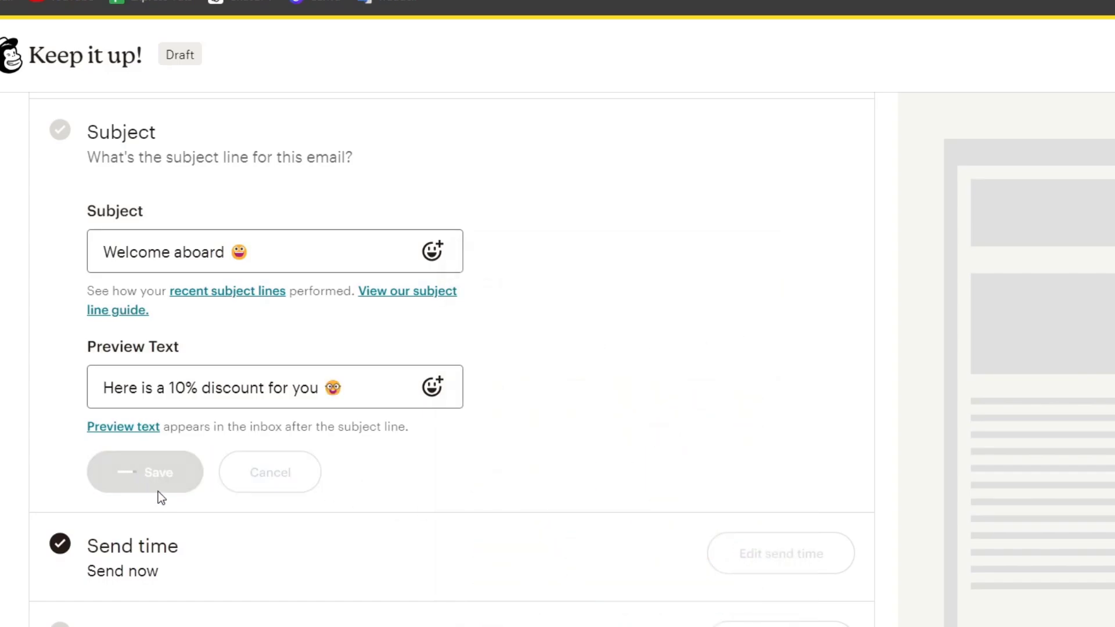
pyautogui.scroll(-2, 486, 477)
# Filter the template gallery to the 7 free templates and apply the Natural template
pyautogui.scroll(2, 269, 300)
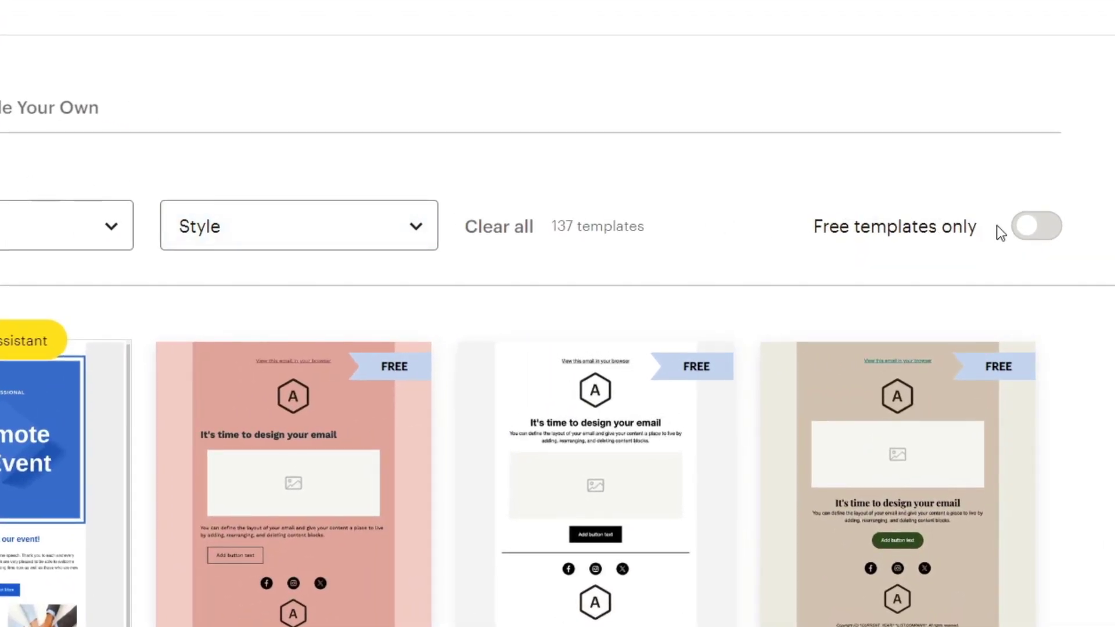
pyautogui.moveTo(812, 229); pyautogui.dragTo(979, 254)
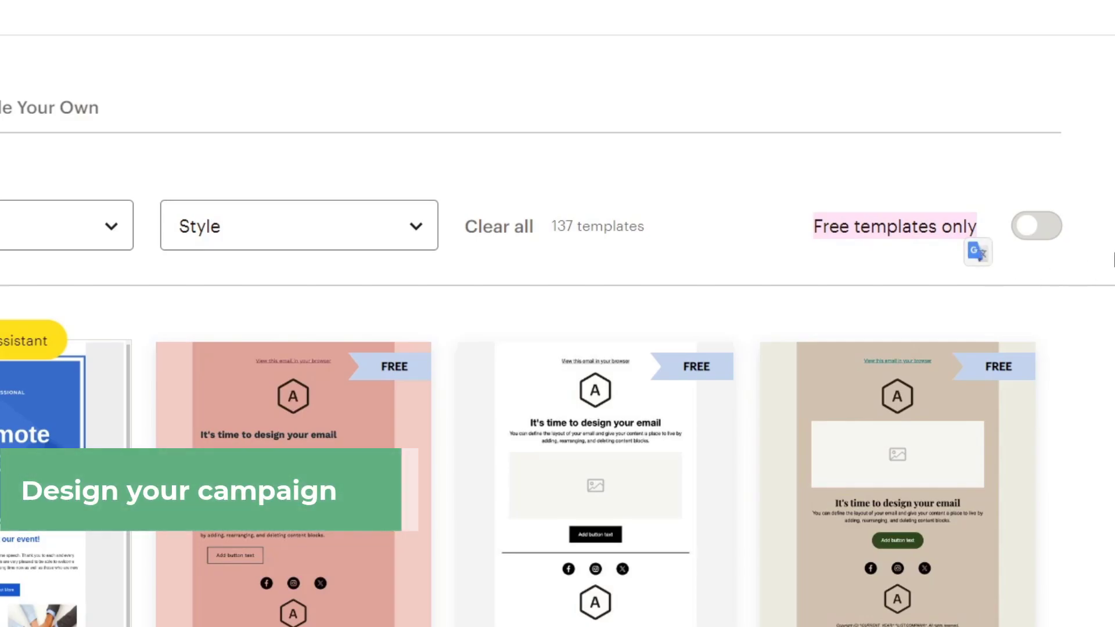
pyautogui.click(1044, 227)
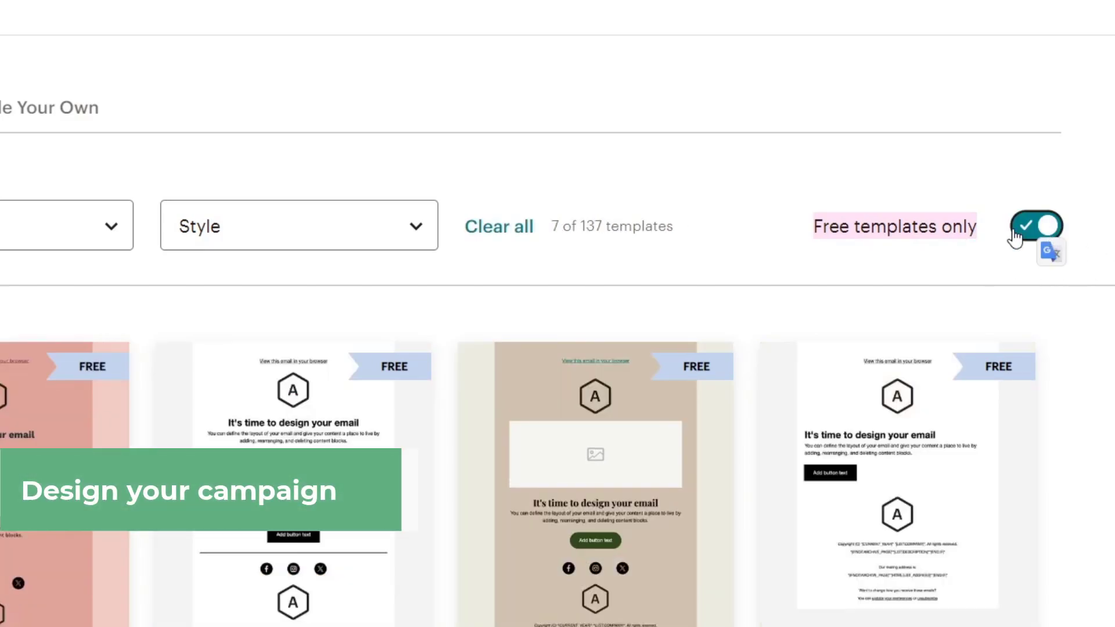
pyautogui.scroll(-2, 685, 418)
pyautogui.scroll(5, 668, 421)
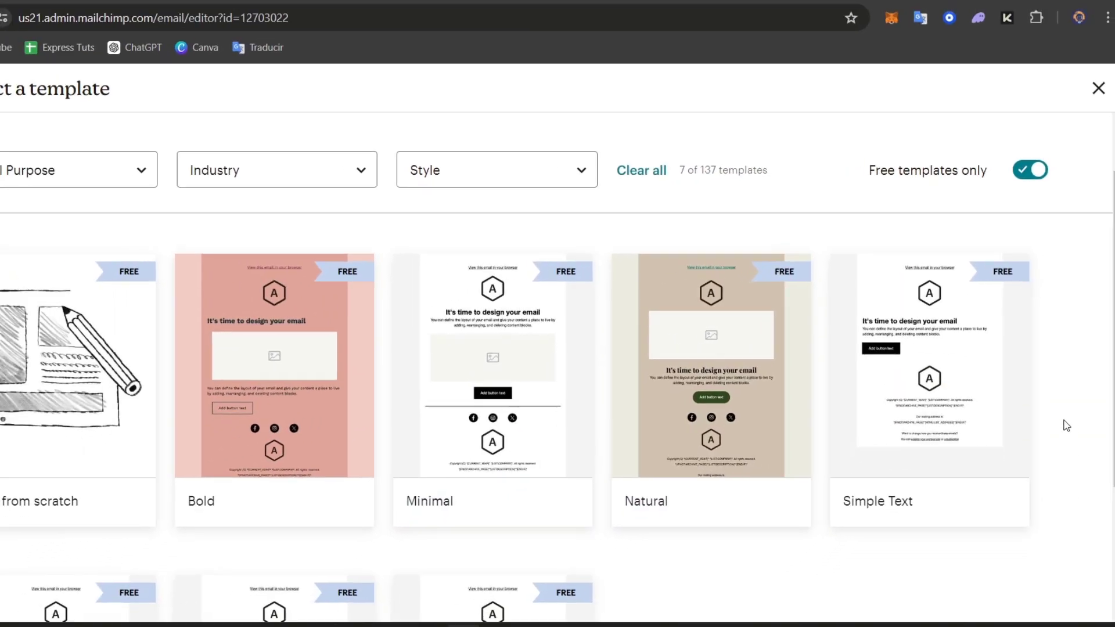
pyautogui.scroll(-4, 1062, 425)
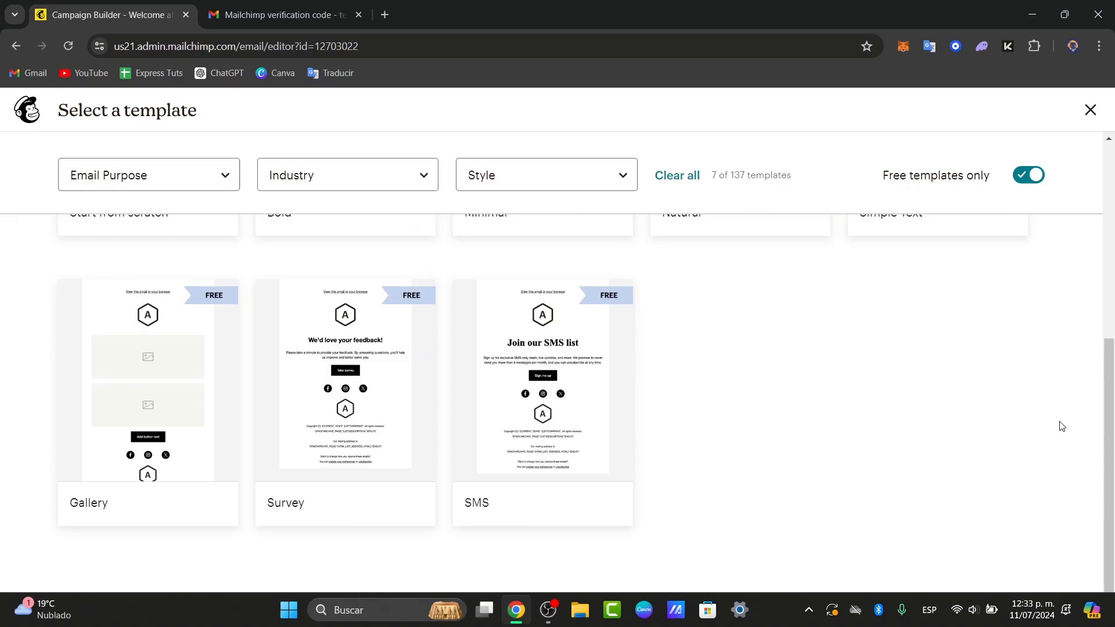
pyautogui.scroll(5, 838, 443)
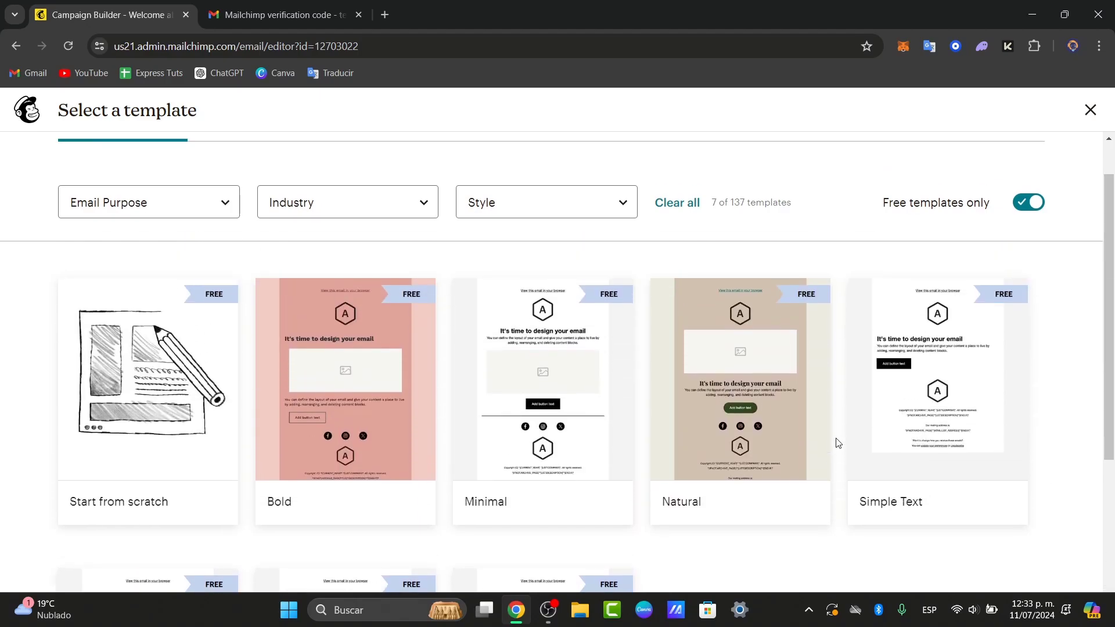
pyautogui.moveTo(800, 356)
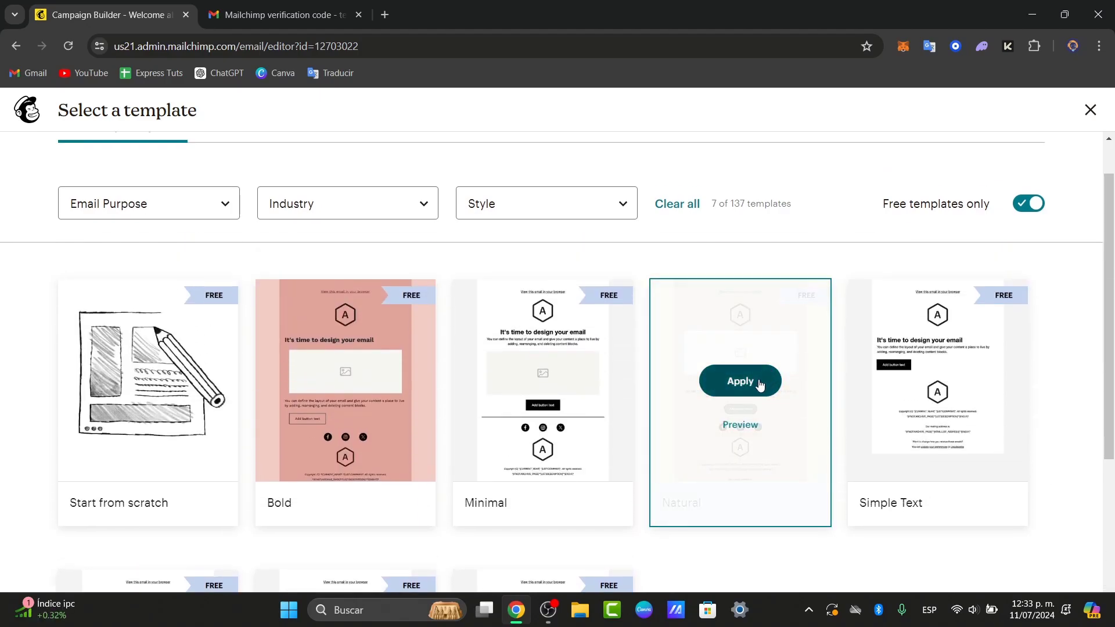
pyautogui.click(740, 381)
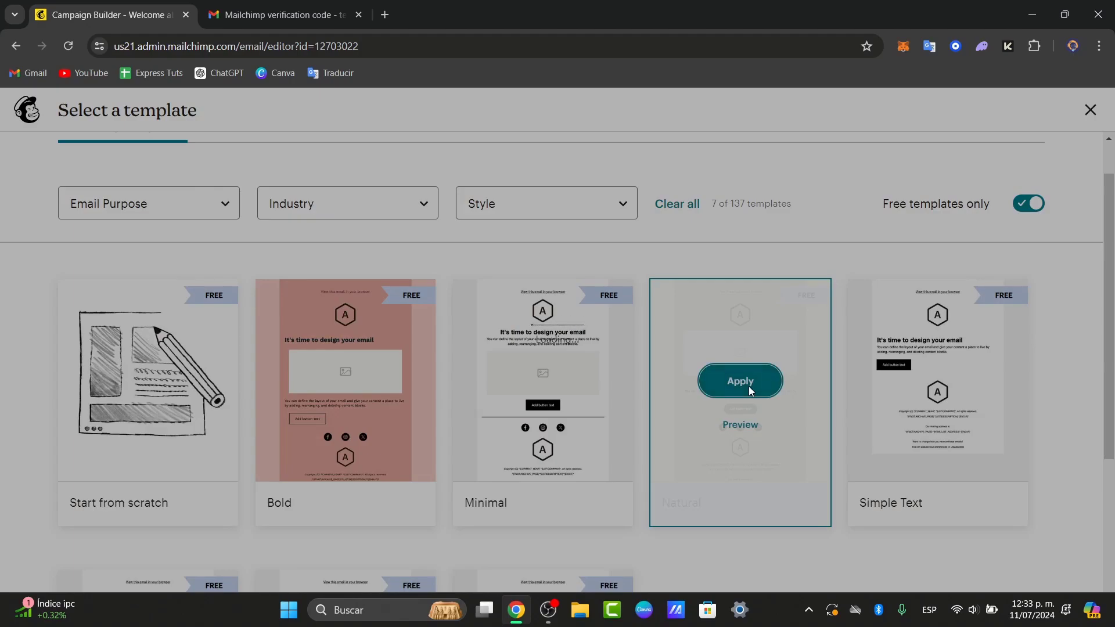
# Insert the Free Python Course For Beginners banner into the empty image block below the logo
pyautogui.scroll(-6, 825, 386)
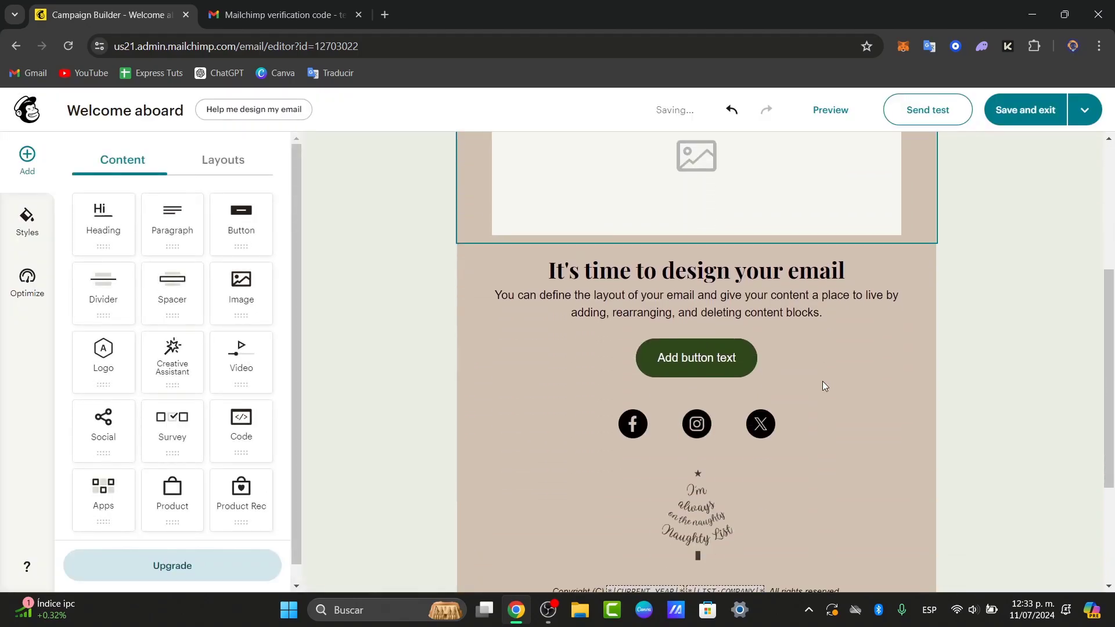
pyautogui.scroll(3, 823, 381)
pyautogui.scroll(-4, 823, 382)
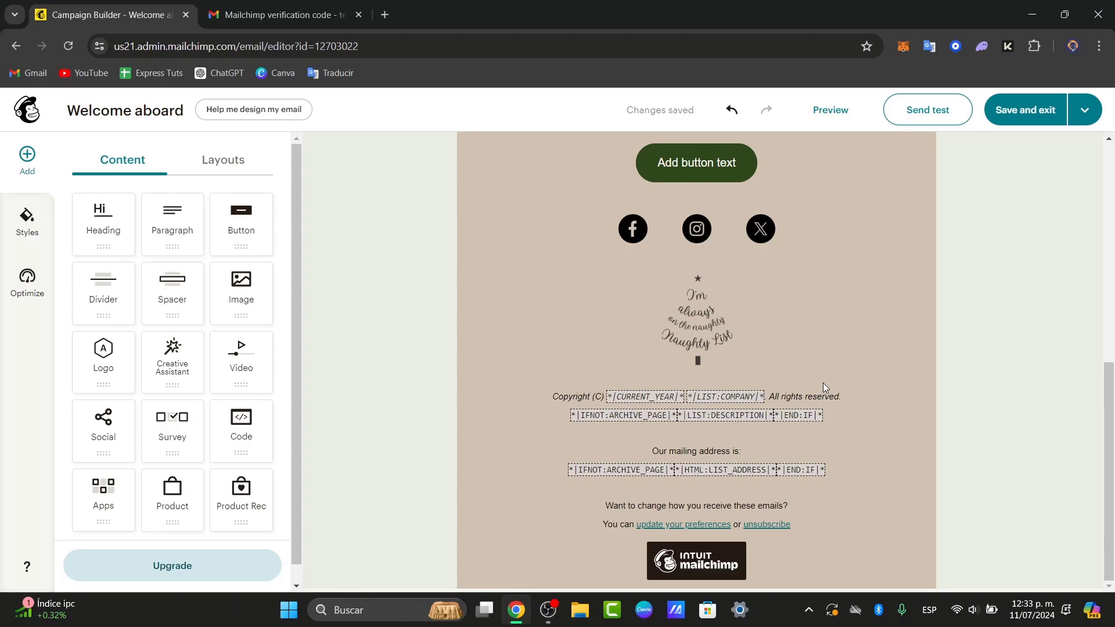
pyautogui.scroll(8, 824, 384)
pyautogui.scroll(-6, 825, 387)
pyautogui.scroll(-2, 825, 387)
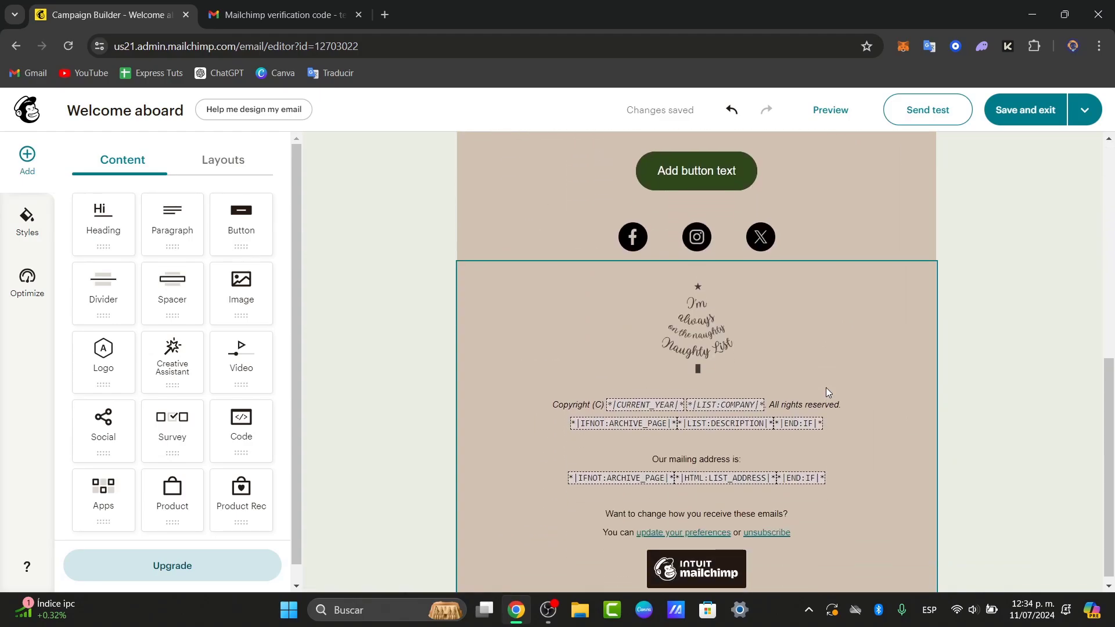
pyautogui.scroll(8, 826, 388)
pyautogui.click(745, 448)
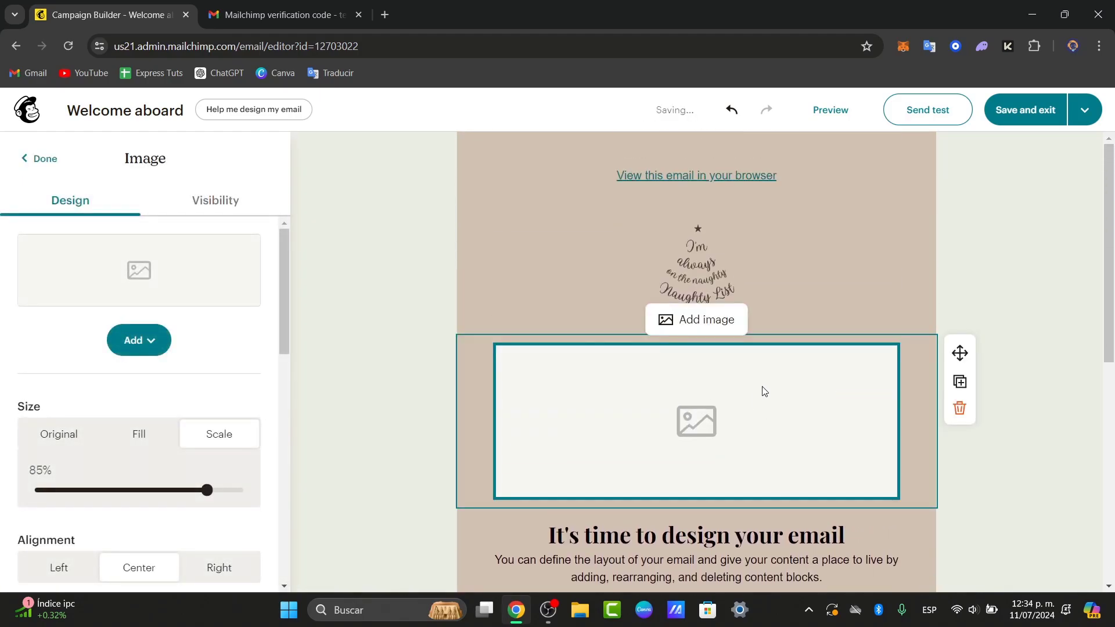
pyautogui.click(700, 320)
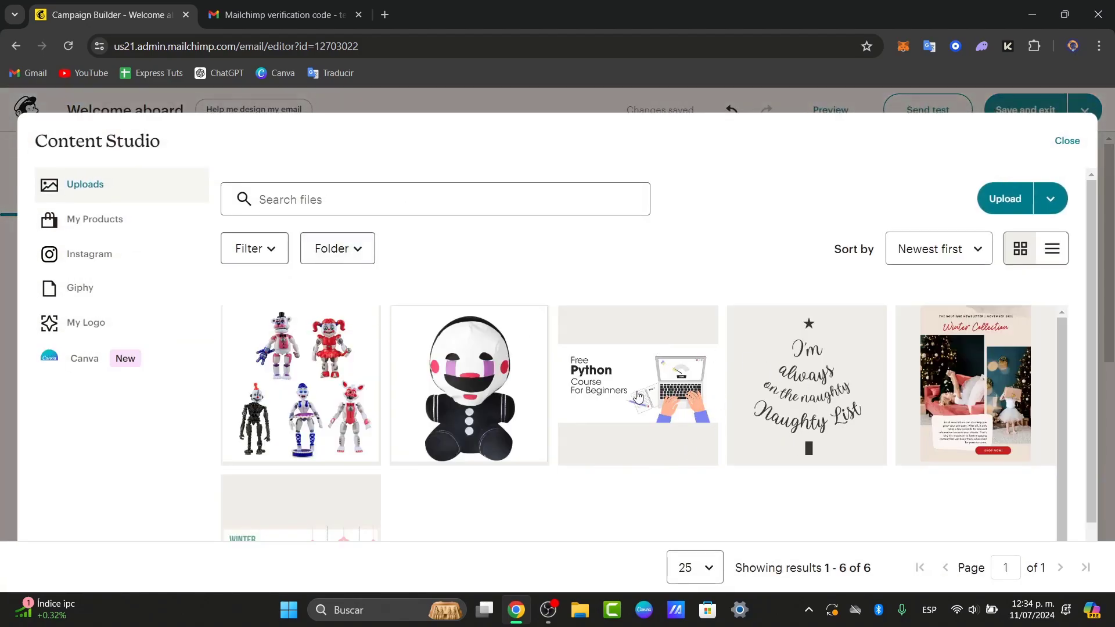
pyautogui.scroll(-1, 637, 397)
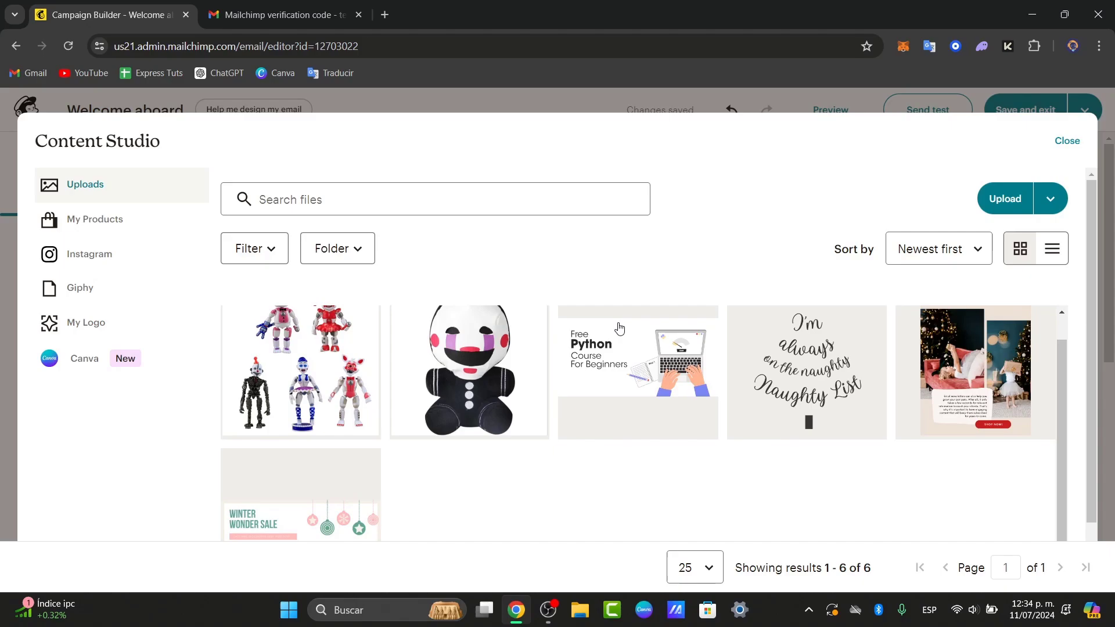
pyautogui.click(620, 329)
pyautogui.click(1024, 198)
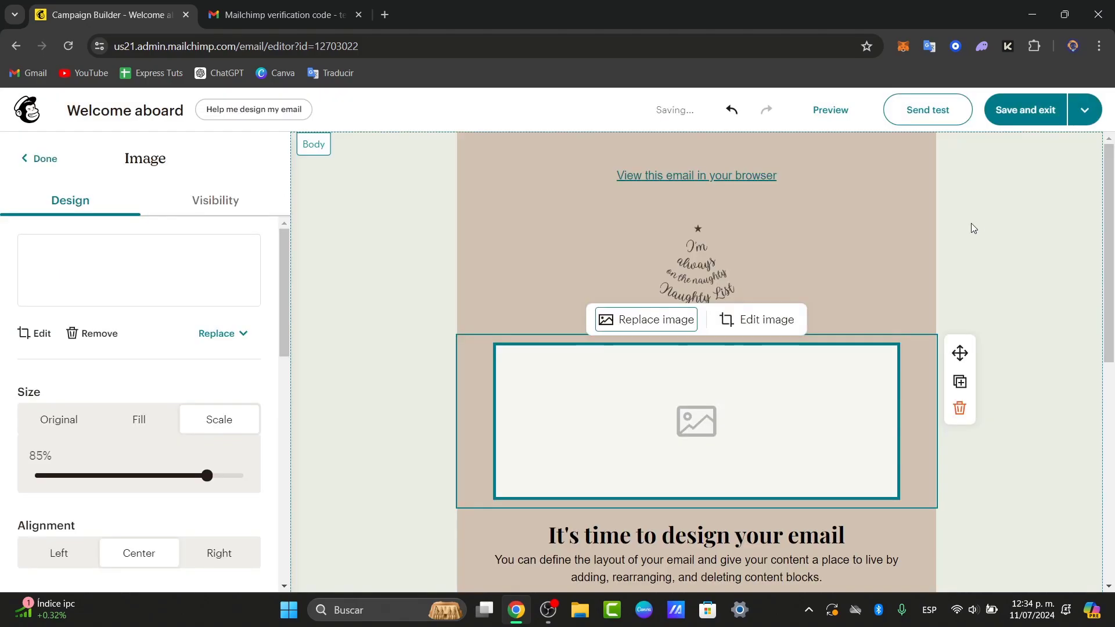
pyautogui.click(1026, 465)
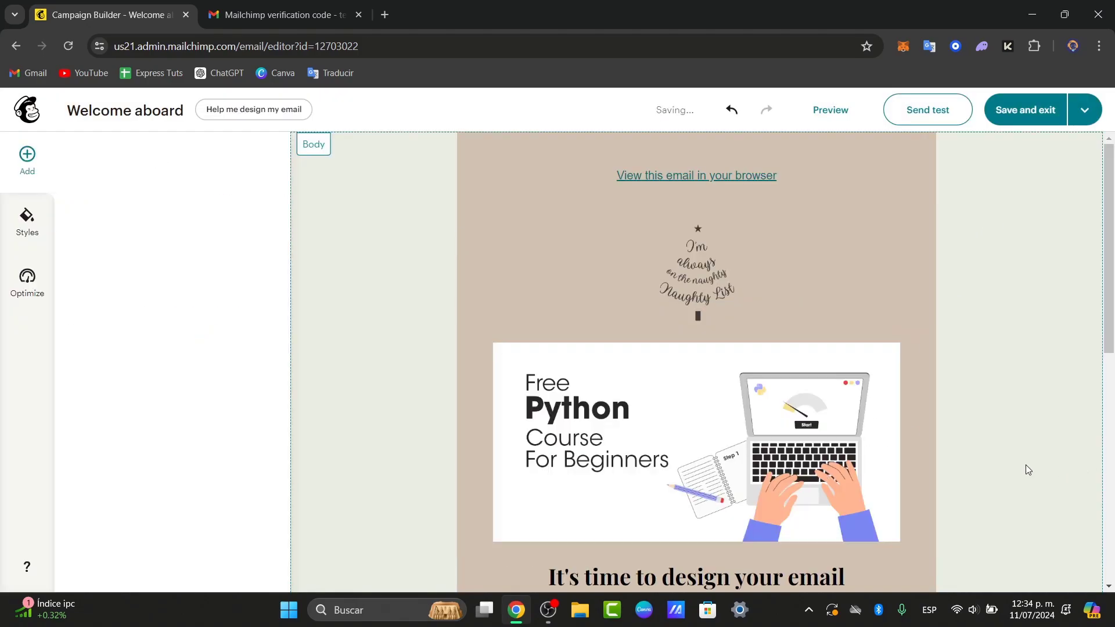
# Replace the top logo with 'Pawsitively (1)' uploaded from the Downloads folder
pyautogui.click(778, 263)
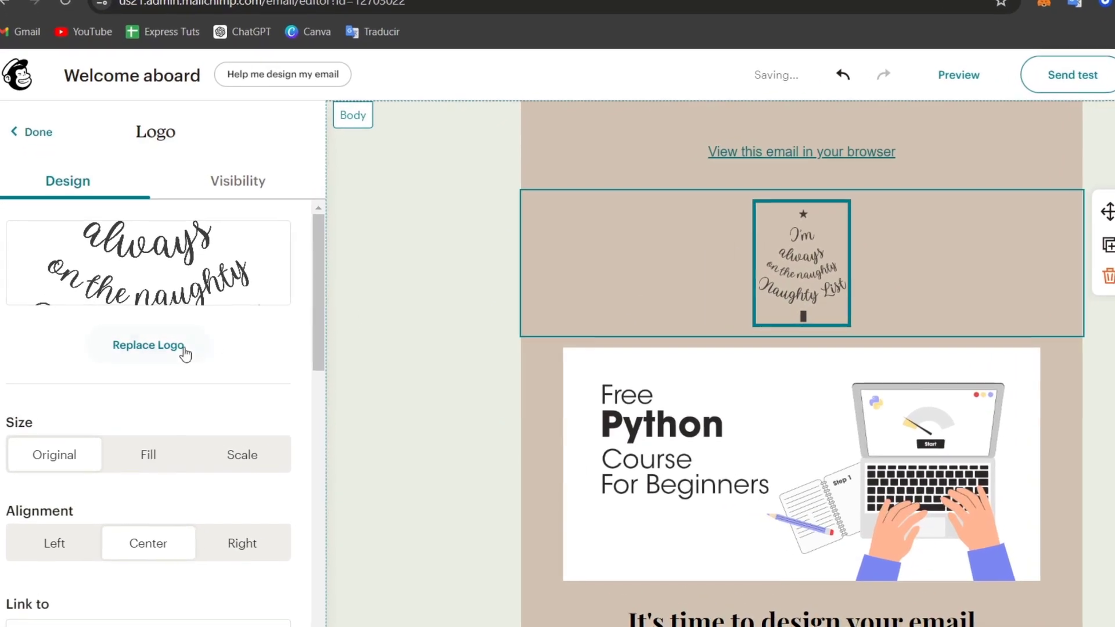
pyautogui.click(139, 340)
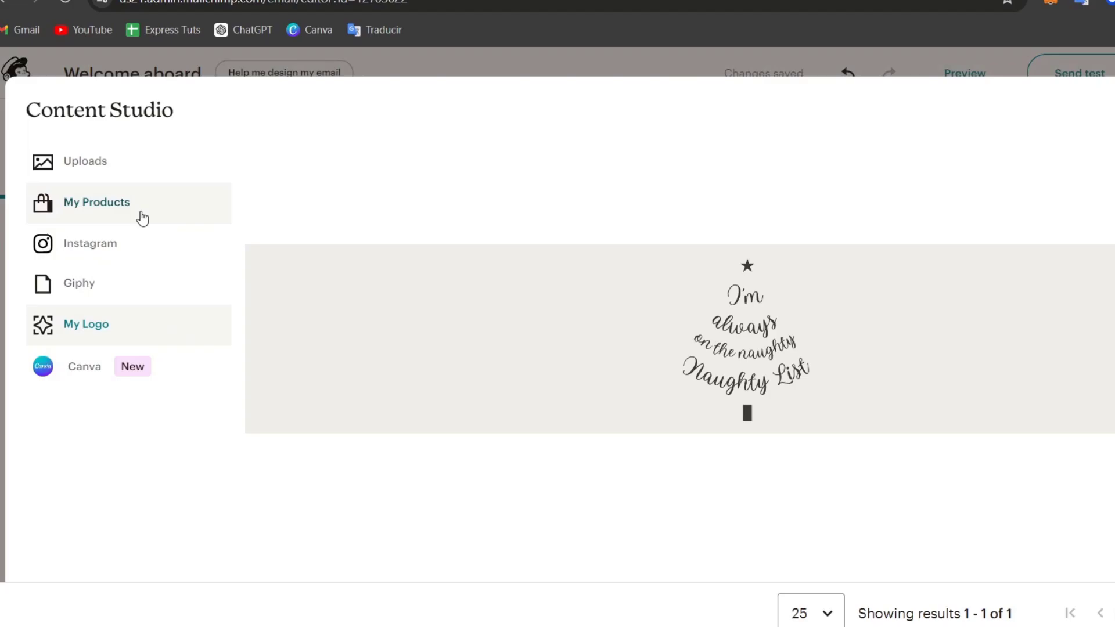
pyautogui.click(120, 181)
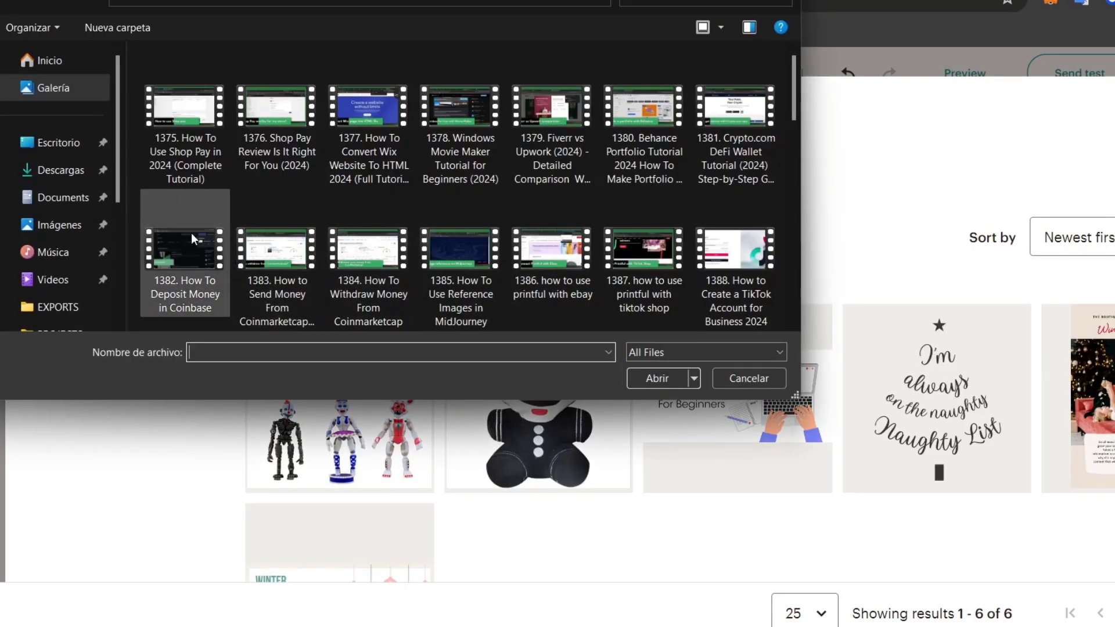
pyautogui.click(61, 170)
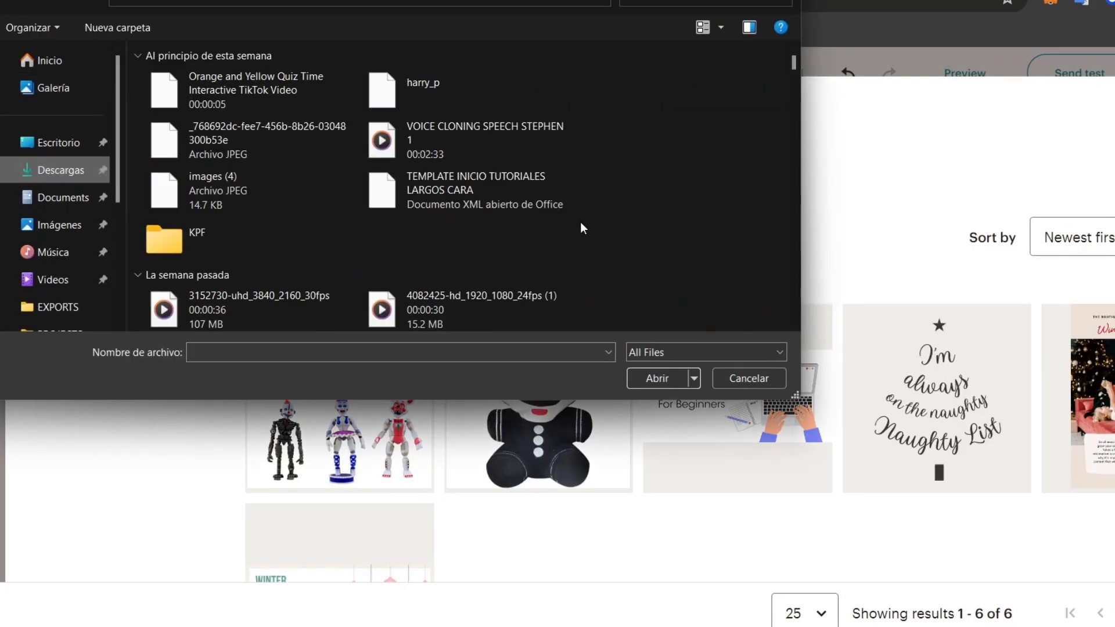
pyautogui.scroll(-15, 583, 228)
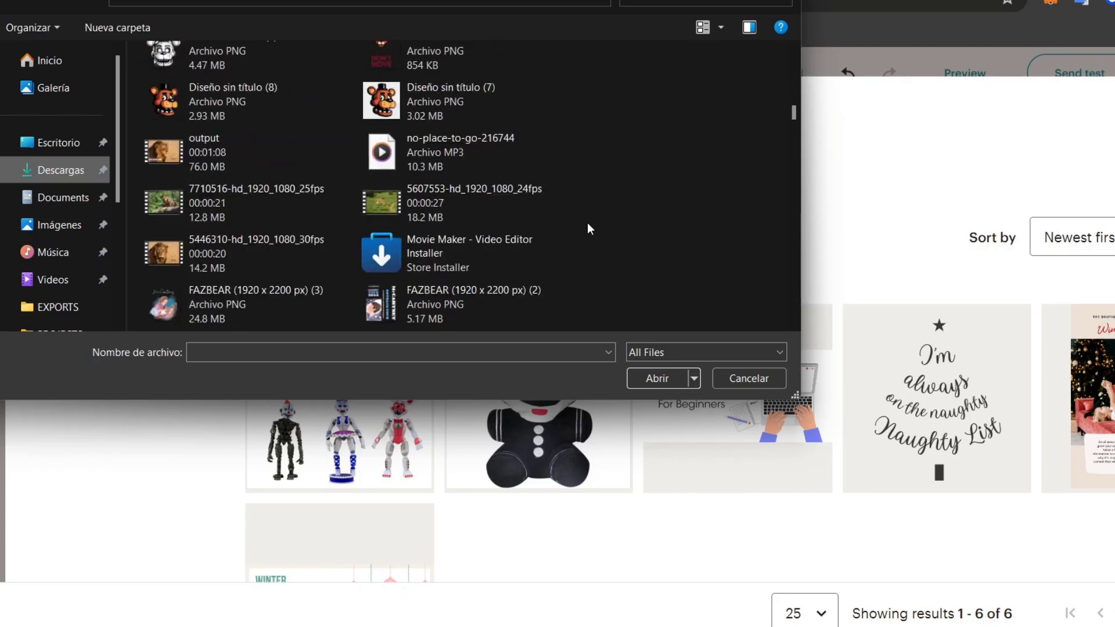
pyautogui.scroll(-10, 226, 154)
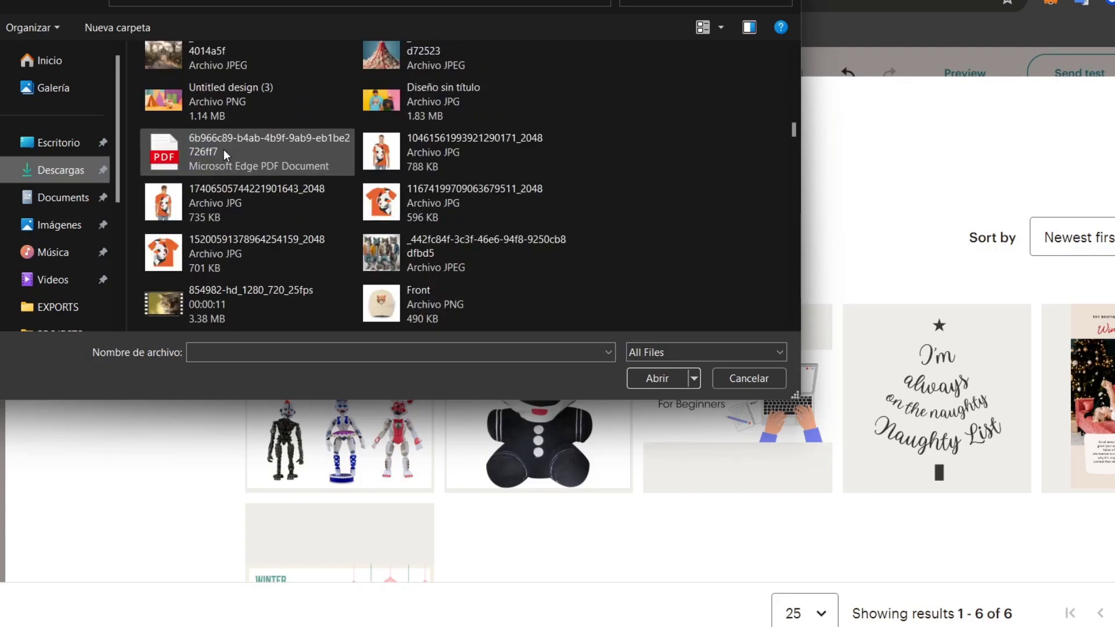
pyautogui.scroll(-15, 225, 154)
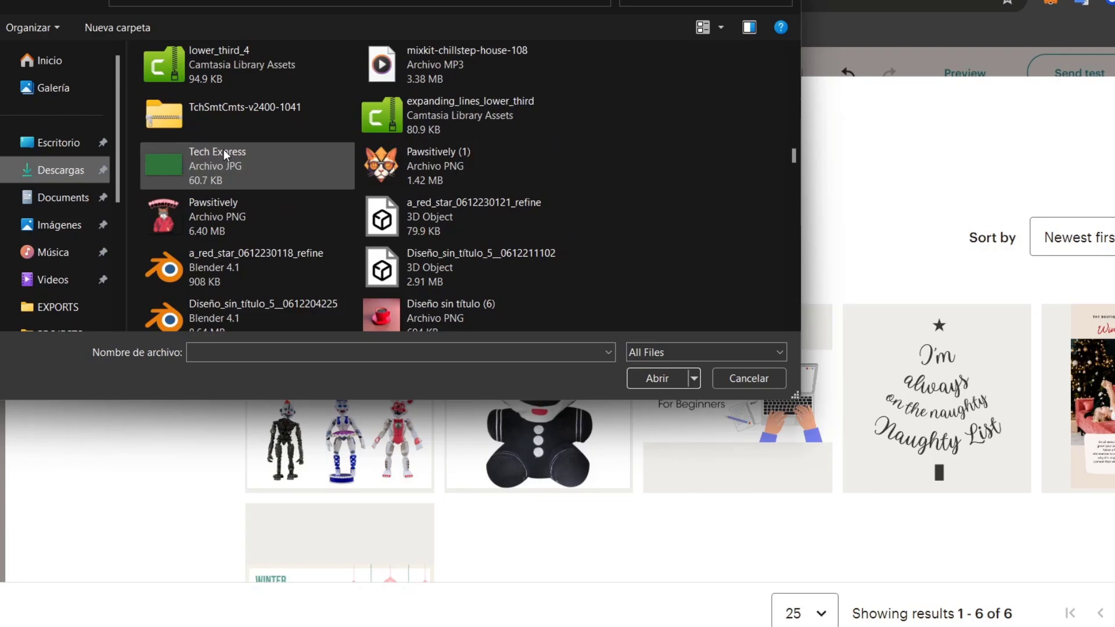
pyautogui.scroll(-5, 225, 155)
pyautogui.scroll(5, 226, 155)
pyautogui.click(437, 166)
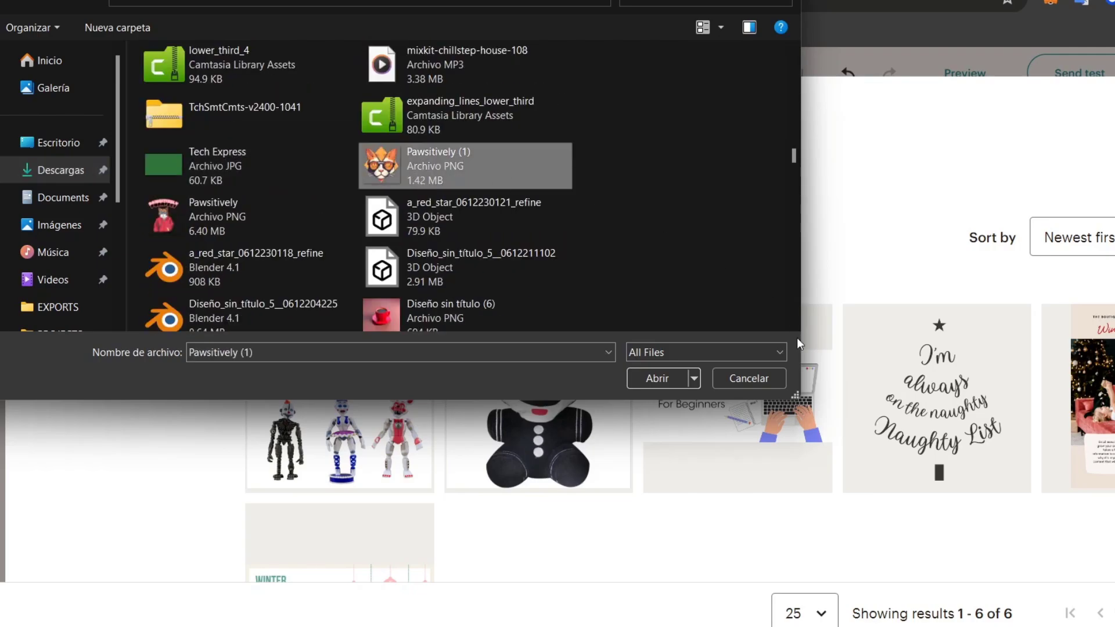
pyautogui.click(661, 384)
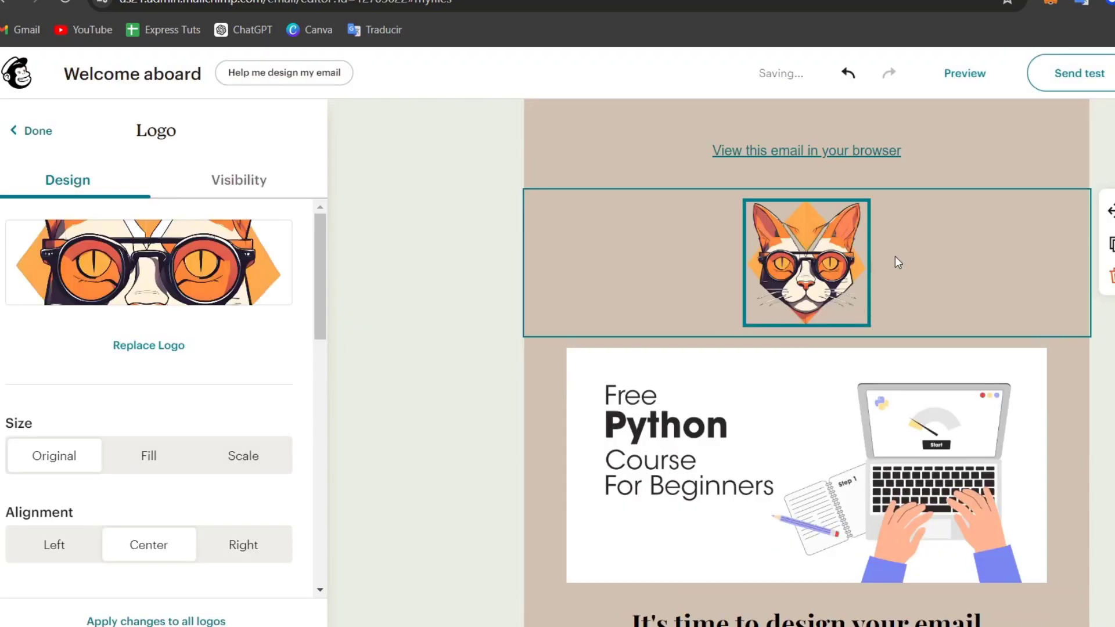
pyautogui.scroll(-3, 813, 328)
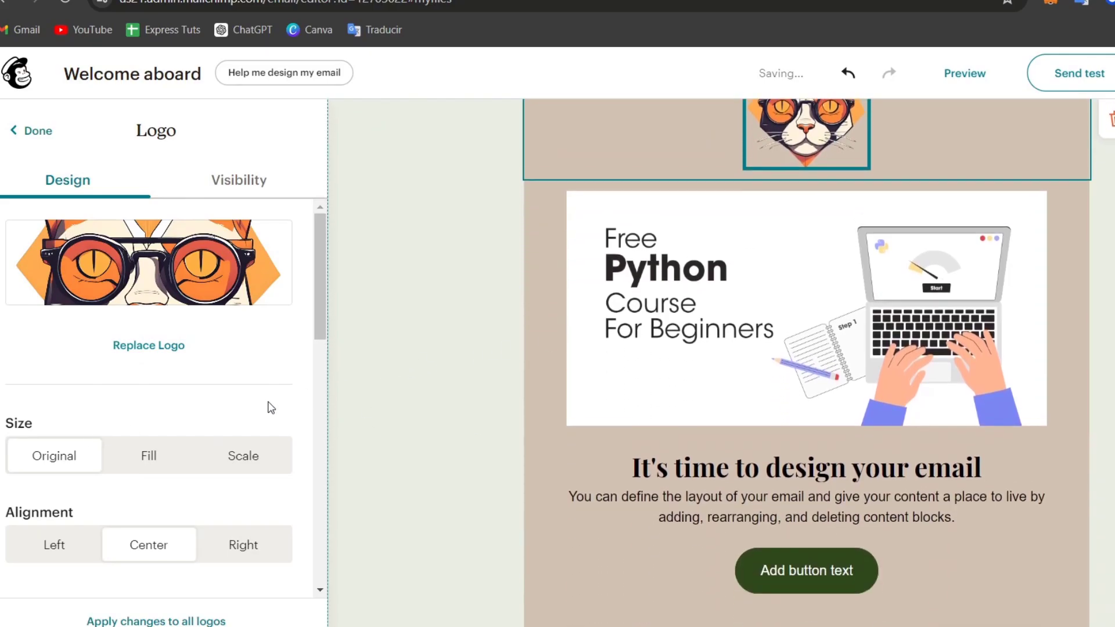
pyautogui.scroll(-4, 251, 433)
pyautogui.scroll(4, 249, 431)
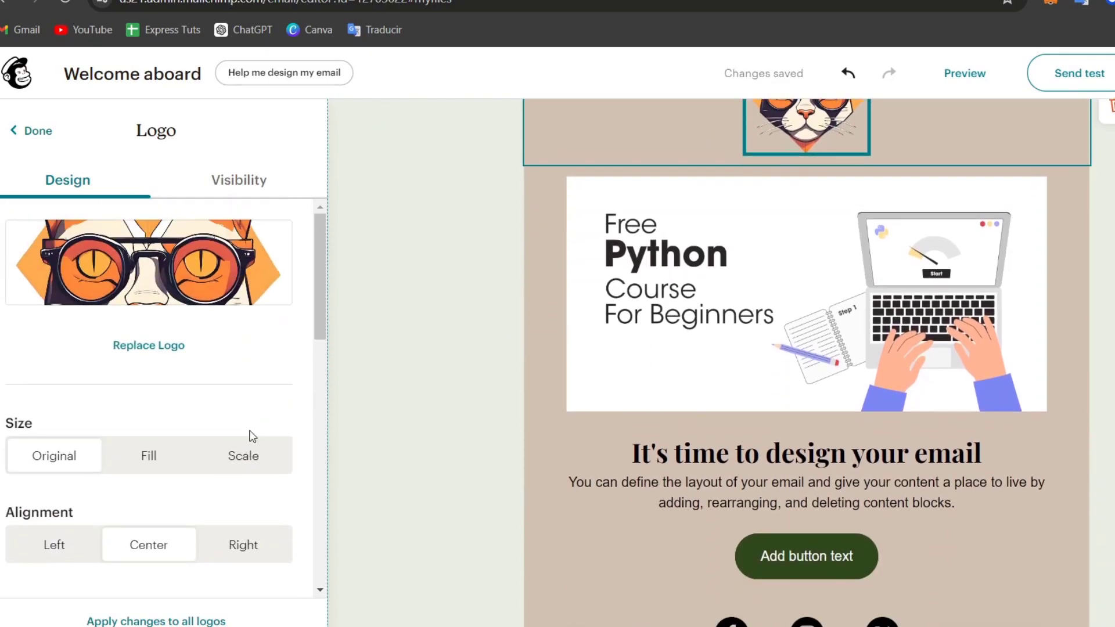
pyautogui.scroll(3, 836, 247)
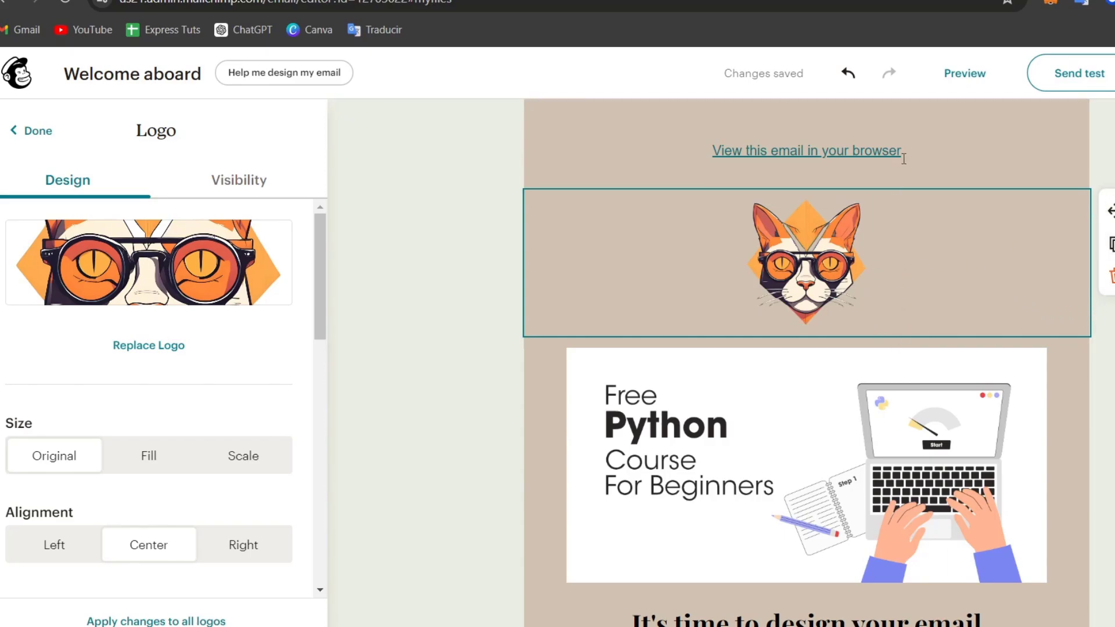
pyautogui.scroll(-3, 939, 356)
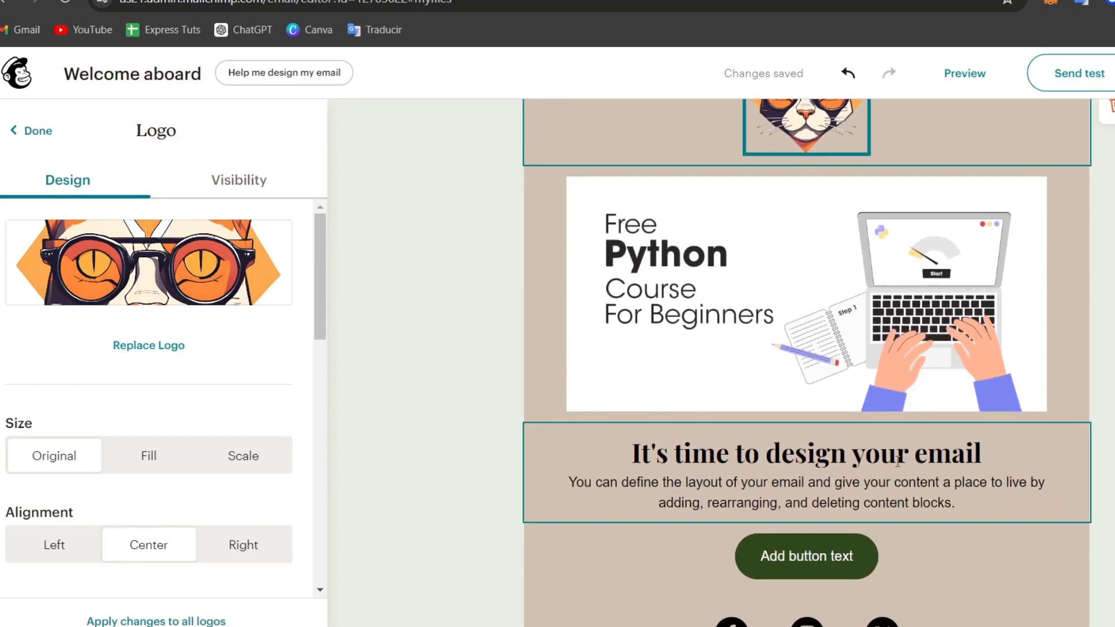
# Change the heading to 'Welcome Aboard' and add the line 'We have a special reward for you!'
pyautogui.click(898, 459)
pyautogui.tripleClick(803, 454)
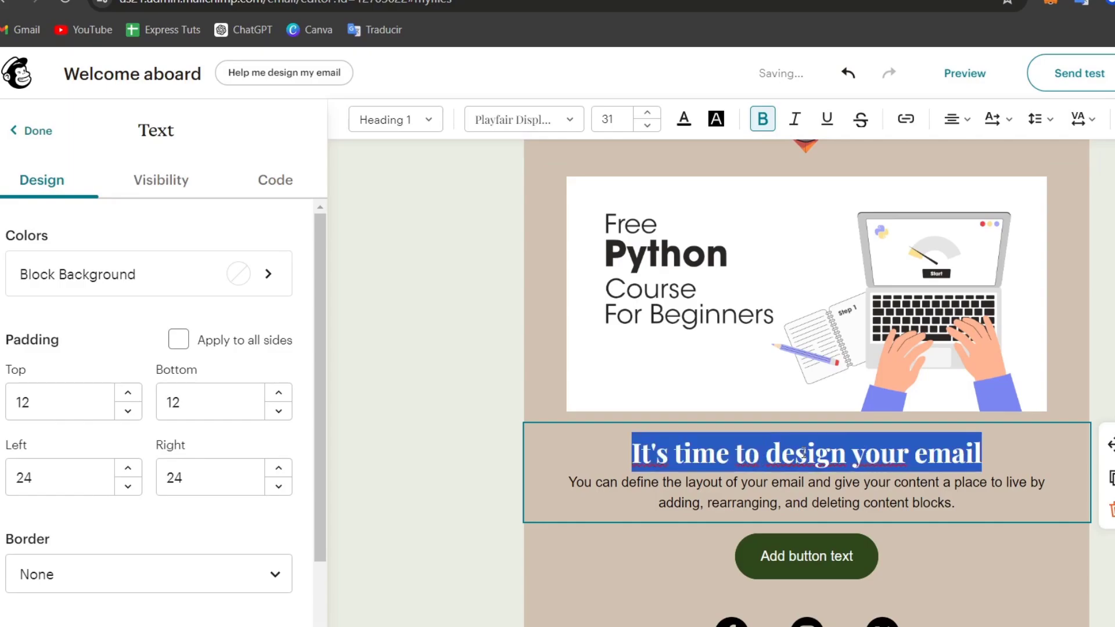
pyautogui.write('Wecl')
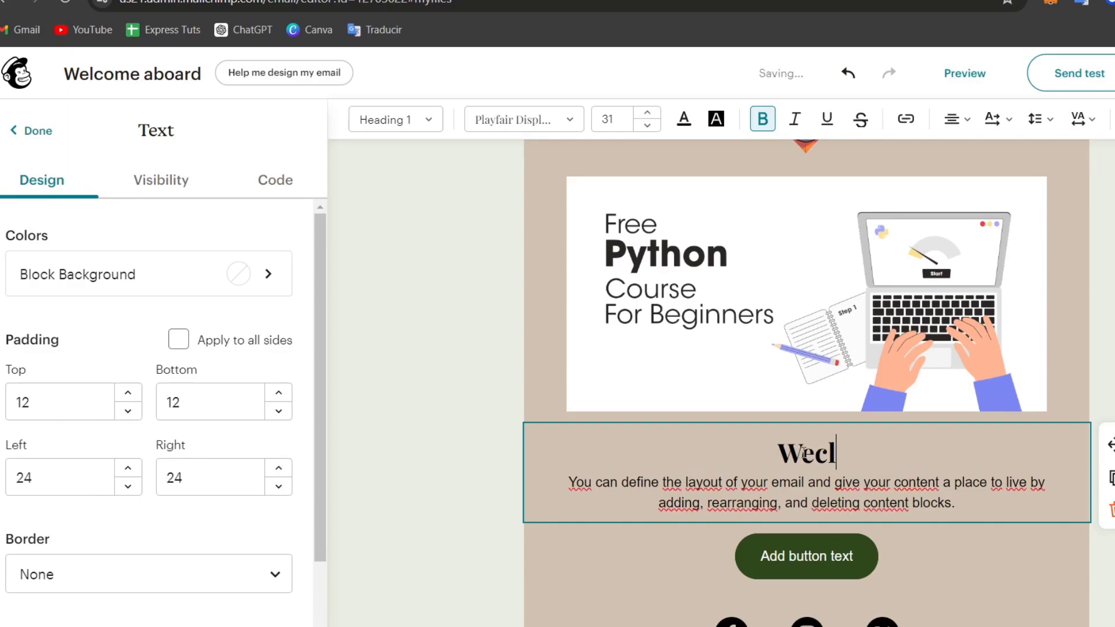
pyautogui.press('BackSpace')
pyautogui.press('BackSpace')
pyautogui.write('lcome Abouard')
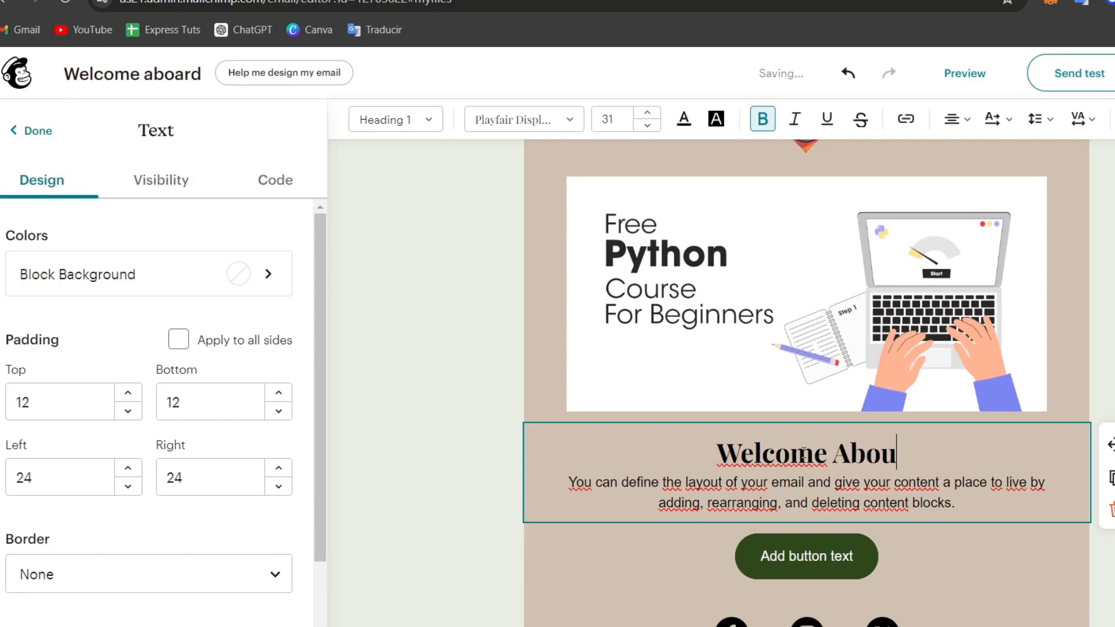
pyautogui.press('BackSpace')
pyautogui.press('BackSpace')
pyautogui.press('BackSpace')
pyautogui.press('BackSpace')
pyautogui.write('ard')
pyautogui.press('Return')
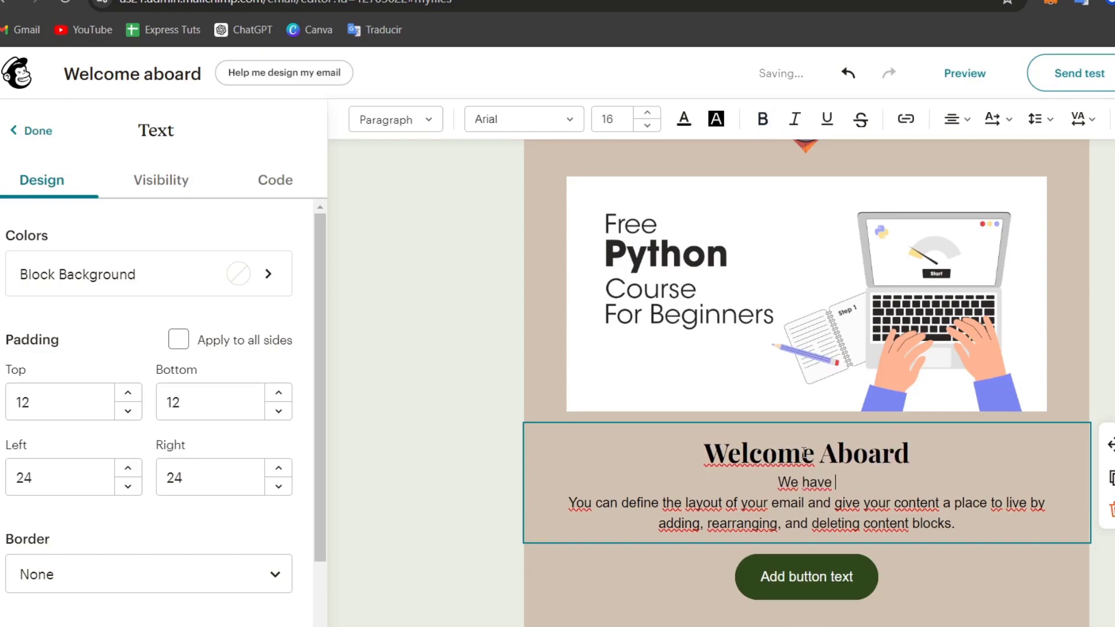
pyautogui.write('We have a special ')
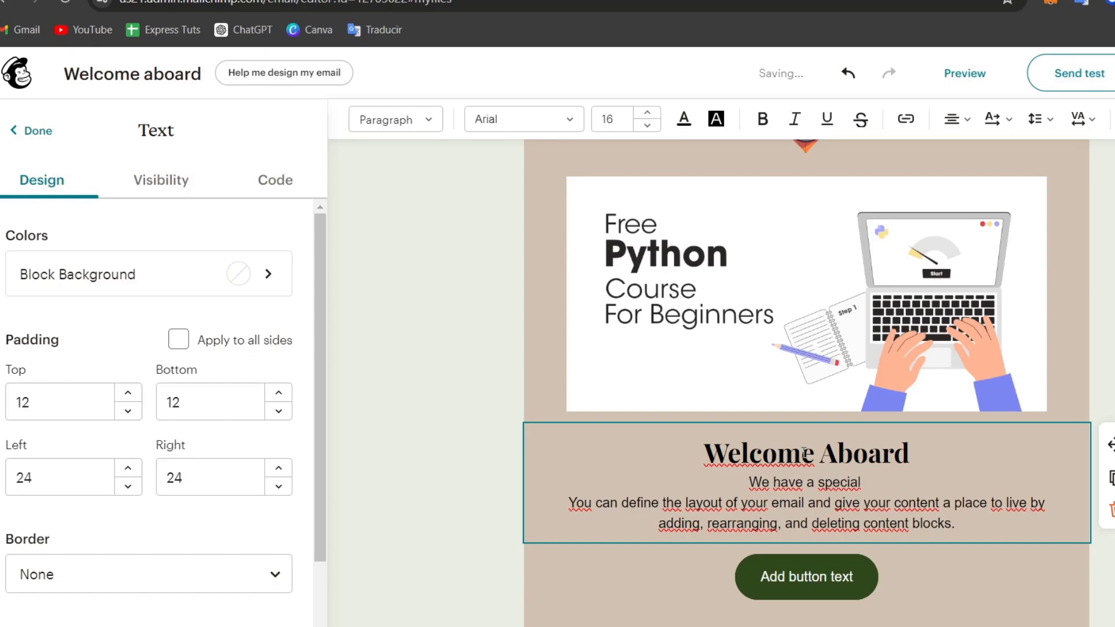
pyautogui.write('prize')
pyautogui.press('BackSpace')
pyautogui.press('BackSpace')
pyautogui.press('BackSpace')
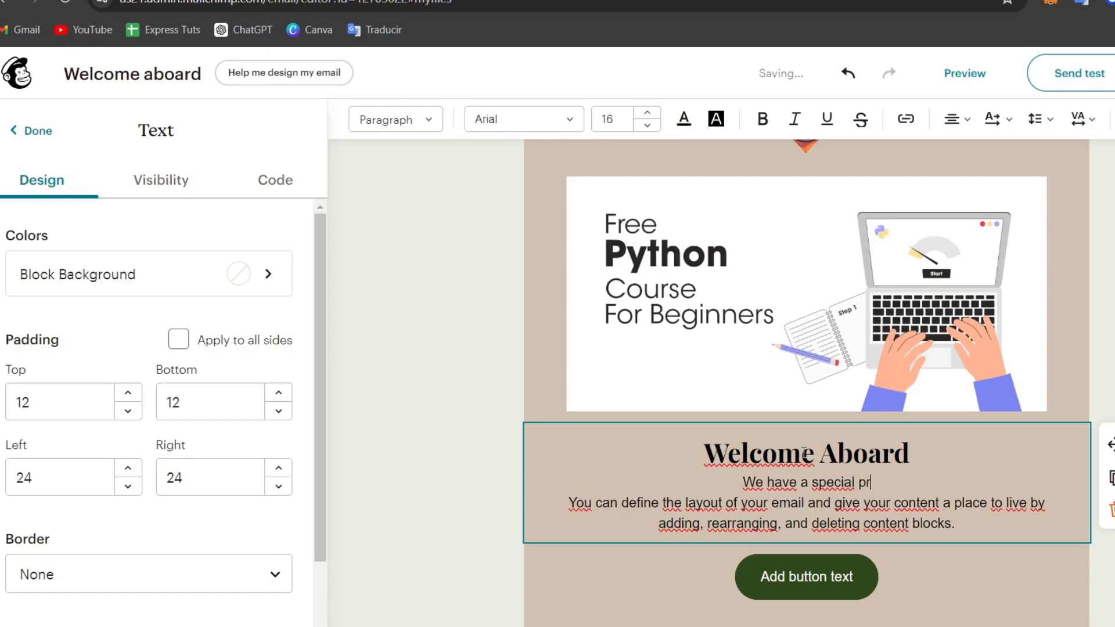
pyautogui.press('BackSpace')
pyautogui.press('BackSpace')
pyautogui.write('reward')
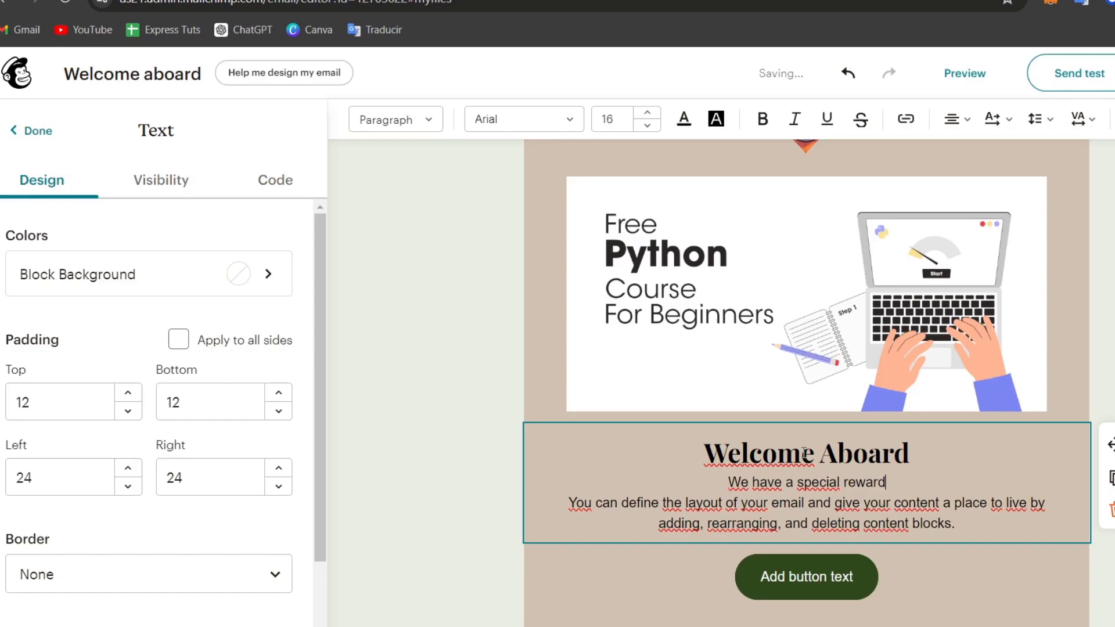
pyautogui.write(' for ou')
pyautogui.press('BackSpace')
pyautogui.press('BackSpace')
pyautogui.press('BackSpace')
pyautogui.write('y')
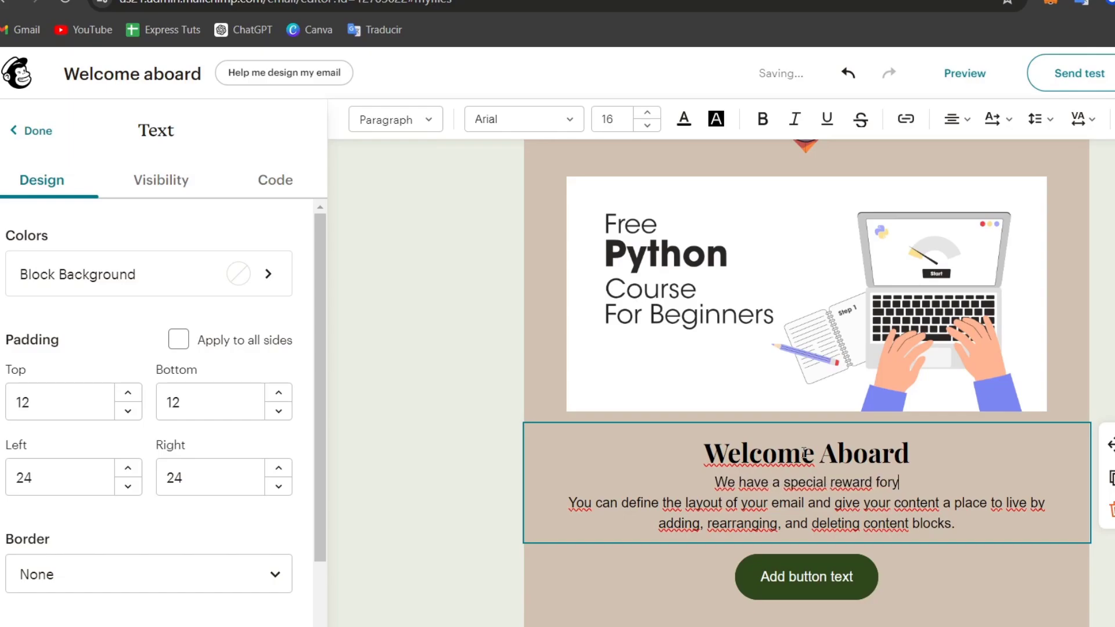
pyautogui.press('BackSpace')
pyautogui.write('yo')
pyautogui.press('BackSpace')
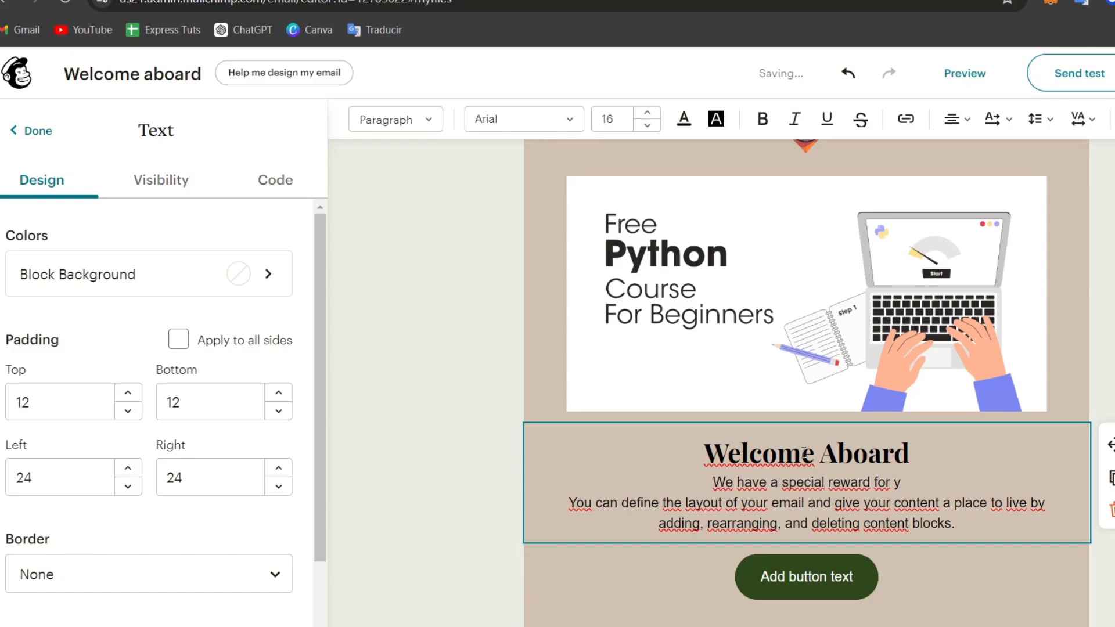
pyautogui.write('ou!')
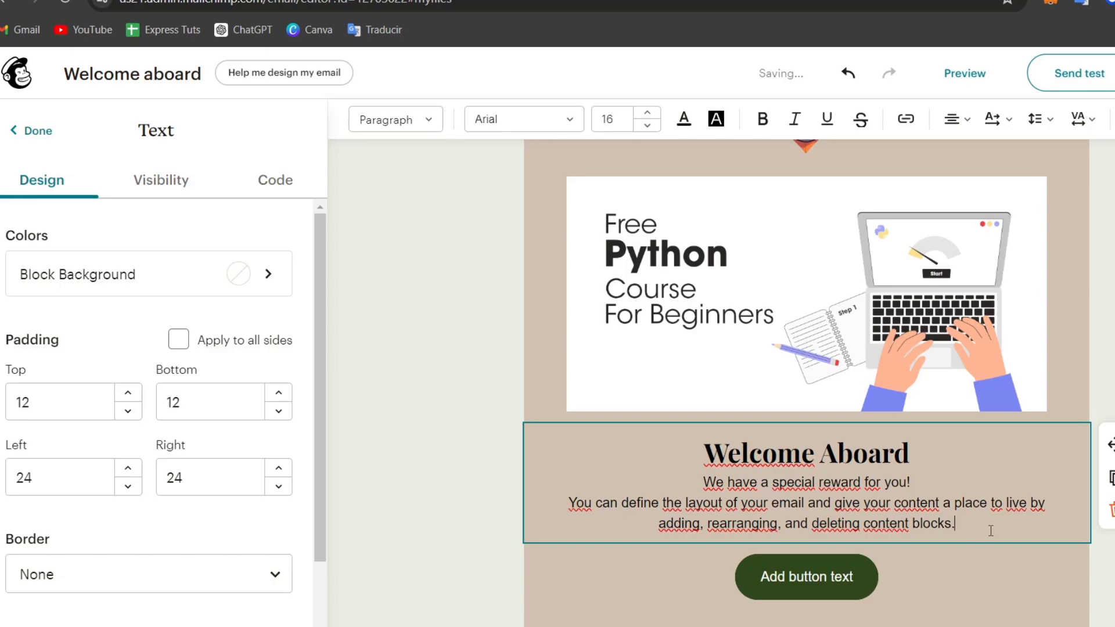
# Replace the placeholder paragraph with '10% Discount on the whole website'
pyautogui.moveTo(823, 525); pyautogui.dragTo(564, 497)
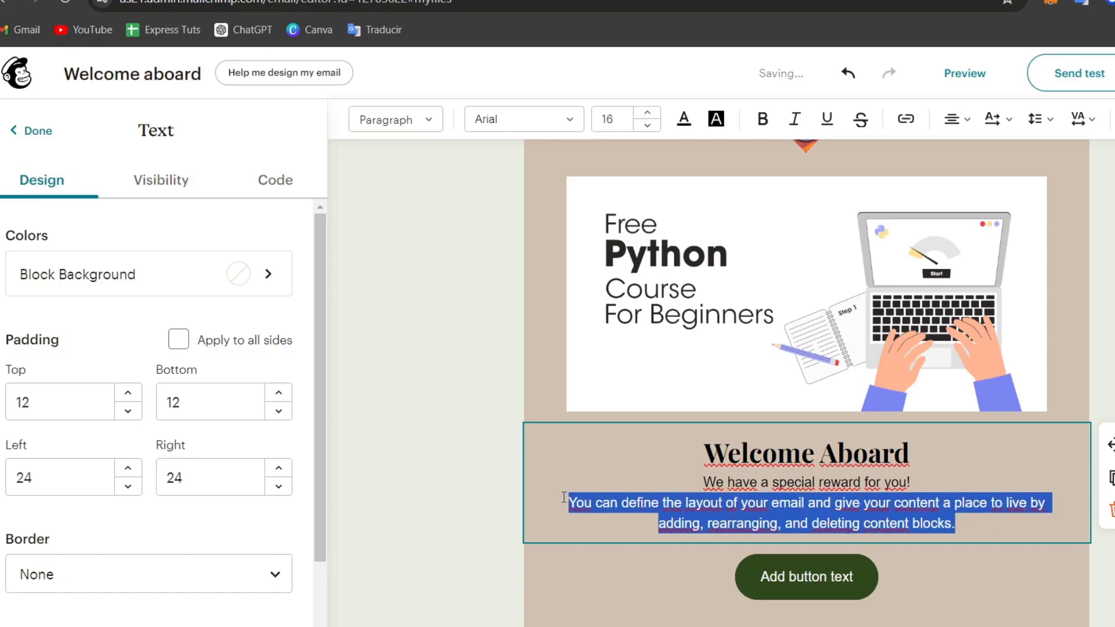
pyautogui.press('BackSpace')
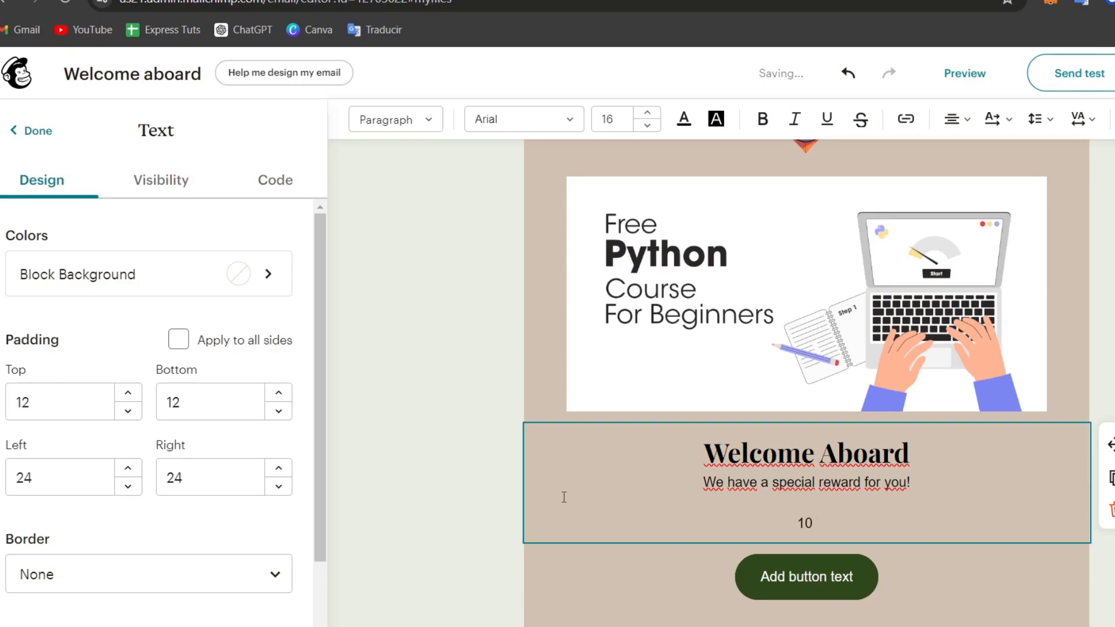
pyautogui.write('10% Discount on the whole ')
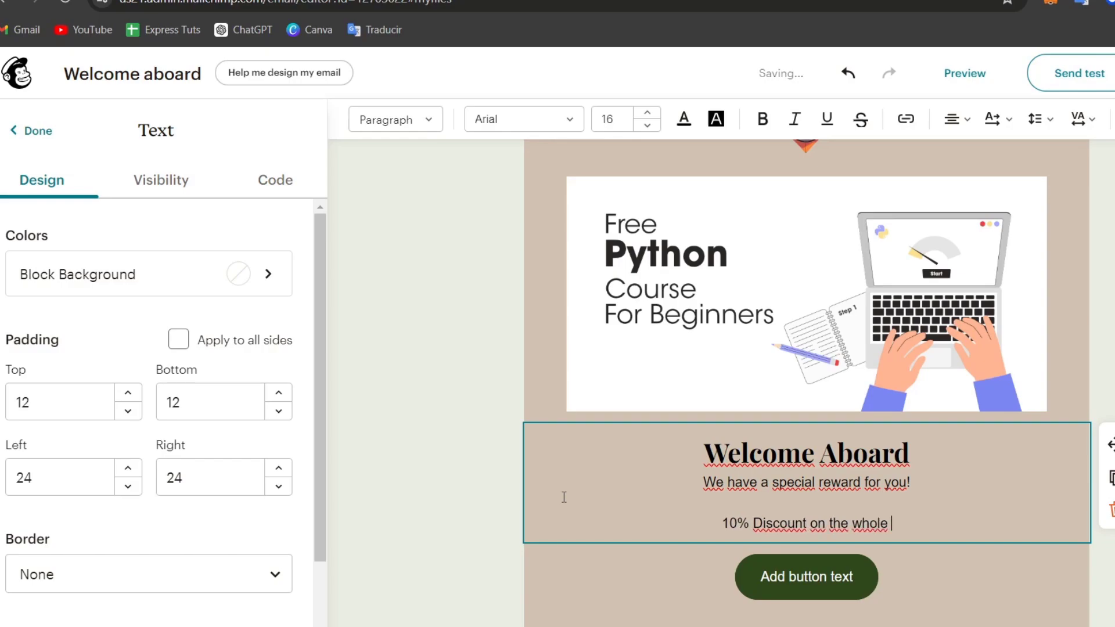
pyautogui.write('websaide')
pyautogui.press('BackSpace')
pyautogui.press('BackSpace')
pyautogui.press('BackSpace')
pyautogui.press('BackSpace')
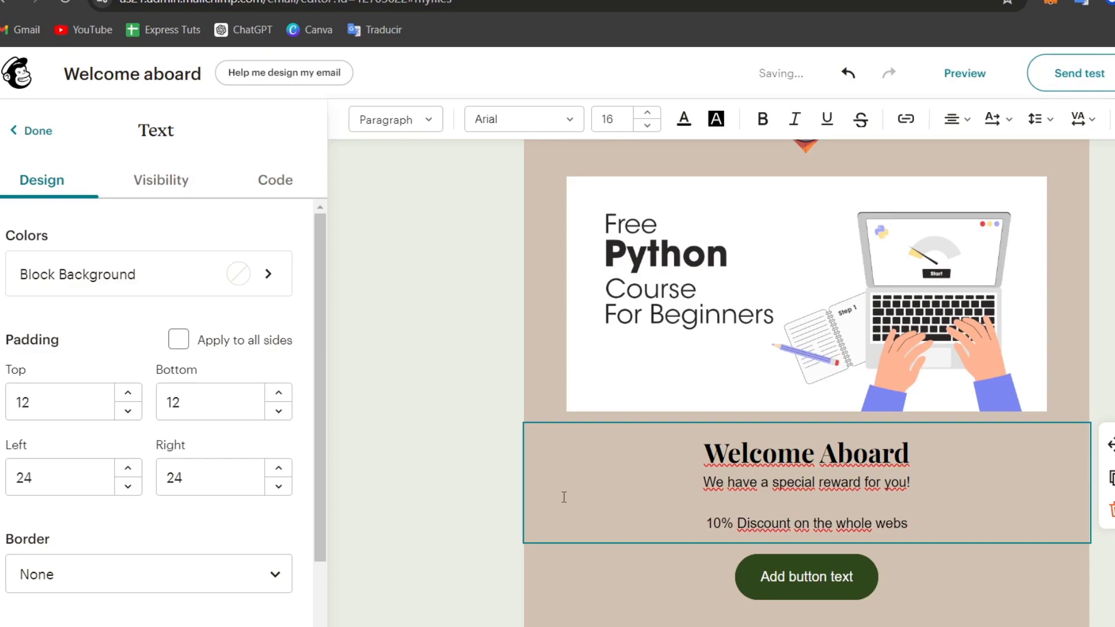
pyautogui.write('ite')
pyautogui.press('Return')
pyautogui.hotkey('ctrl', 'shift', 'i')
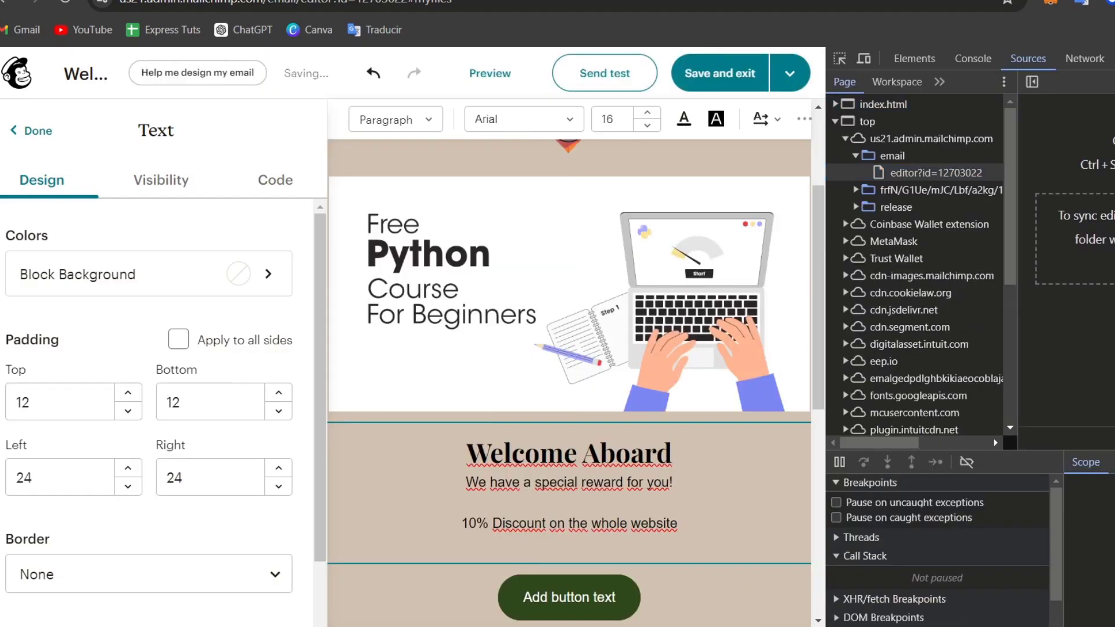
pyautogui.hotkey('ctrl', 'shift', 'i')
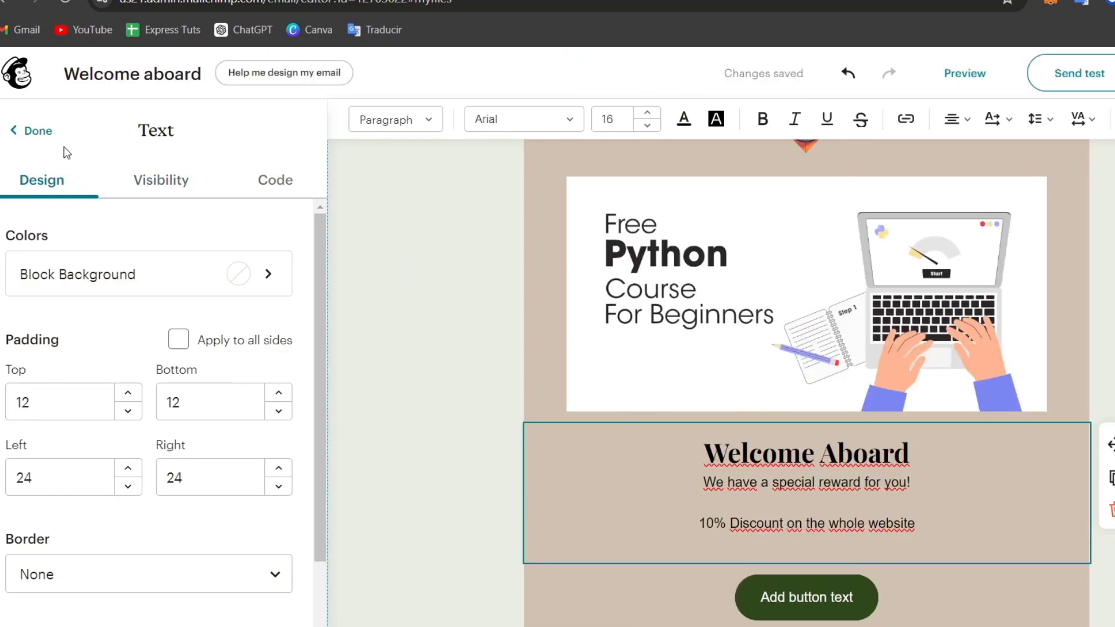
pyautogui.scroll(-2, 251, 402)
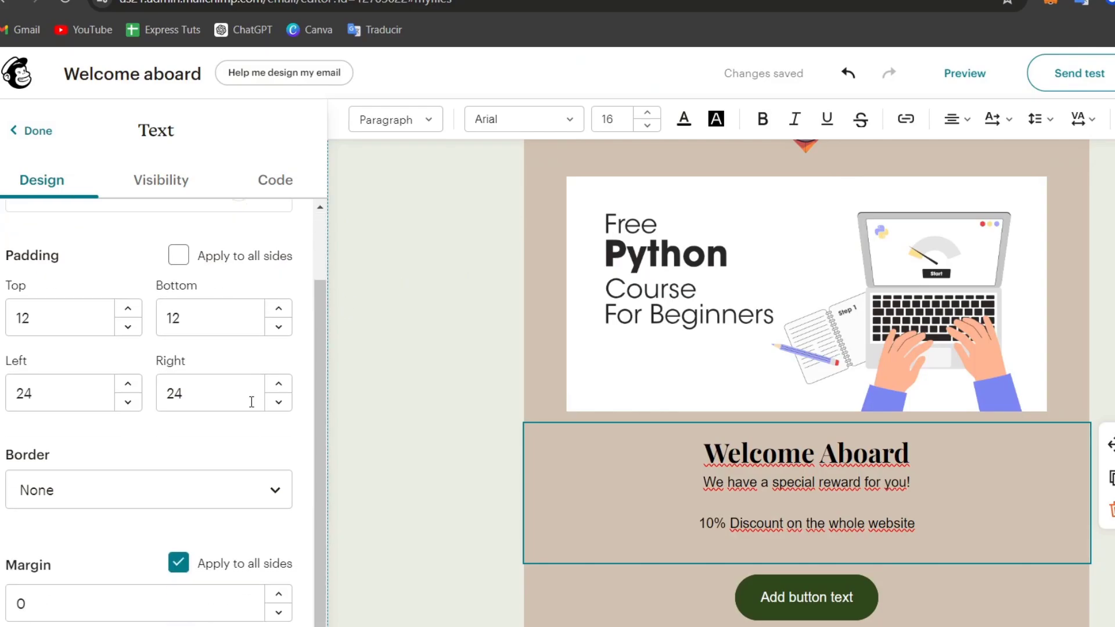
# Add a product block with the Air Conditioner Cooler Fan ($34.00) below the Python banner
pyautogui.click(491, 381)
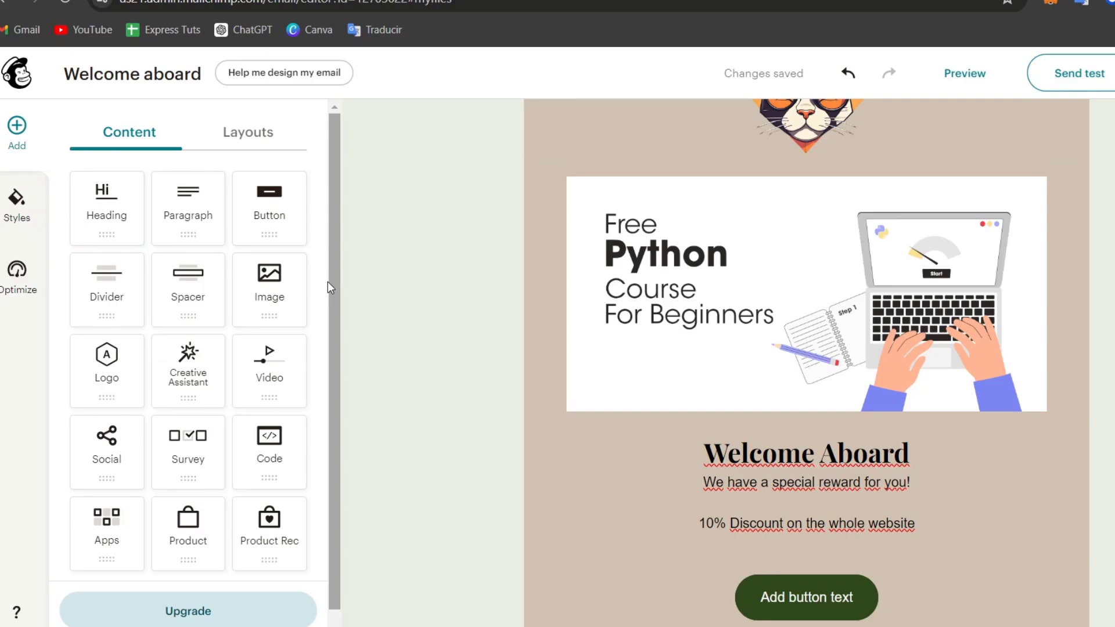
pyautogui.scroll(-1, 253, 341)
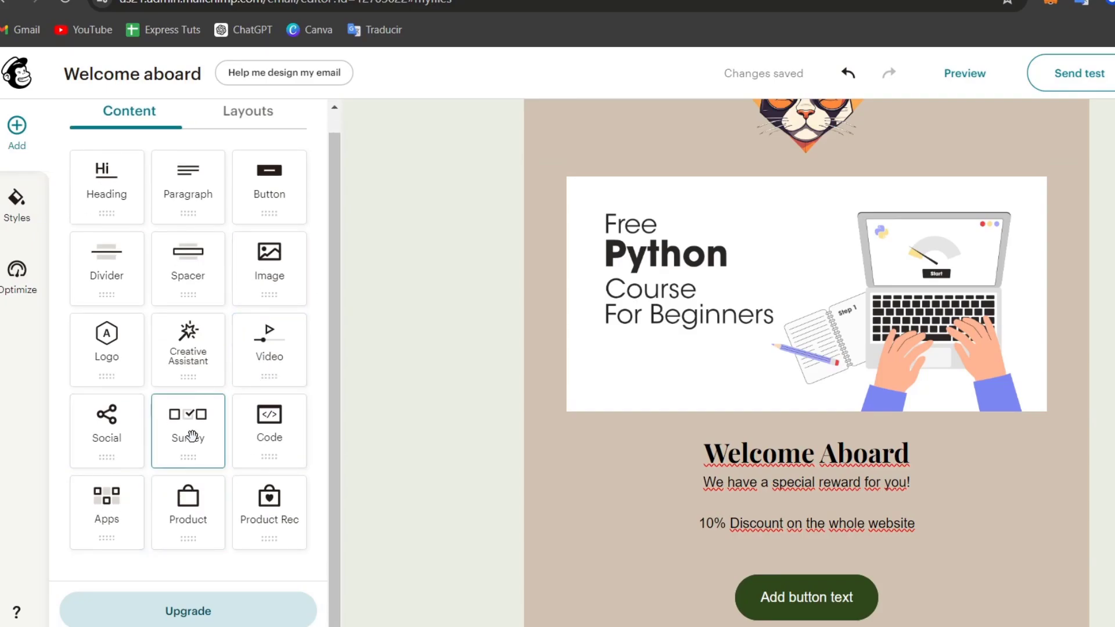
pyautogui.scroll(1, 242, 316)
pyautogui.click(254, 129)
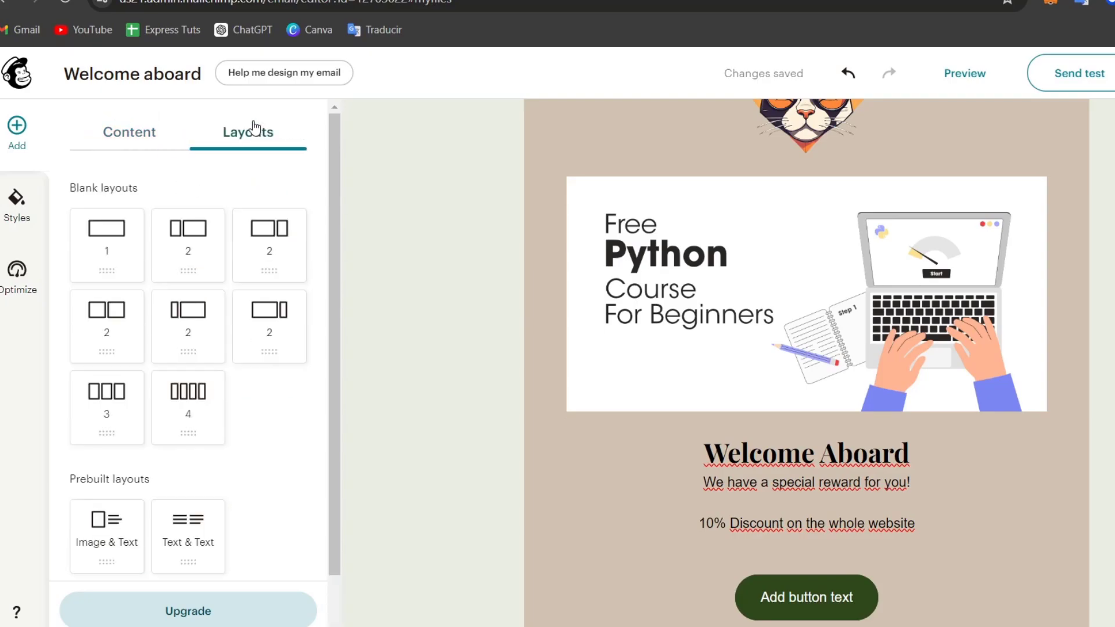
pyautogui.click(23, 200)
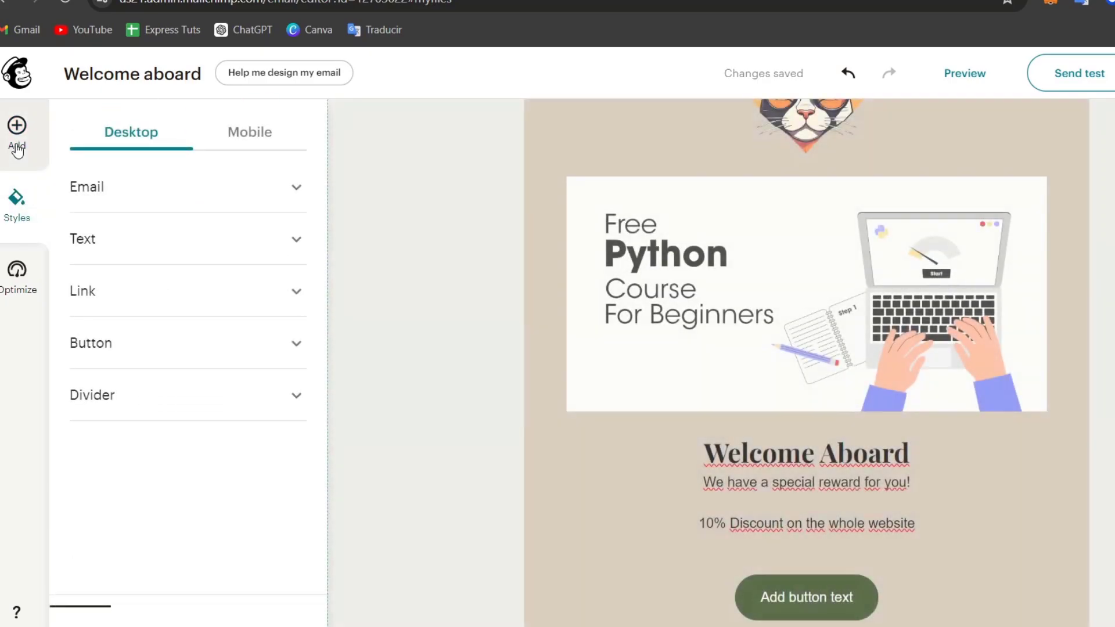
pyautogui.click(21, 142)
pyautogui.scroll(-1, 187, 363)
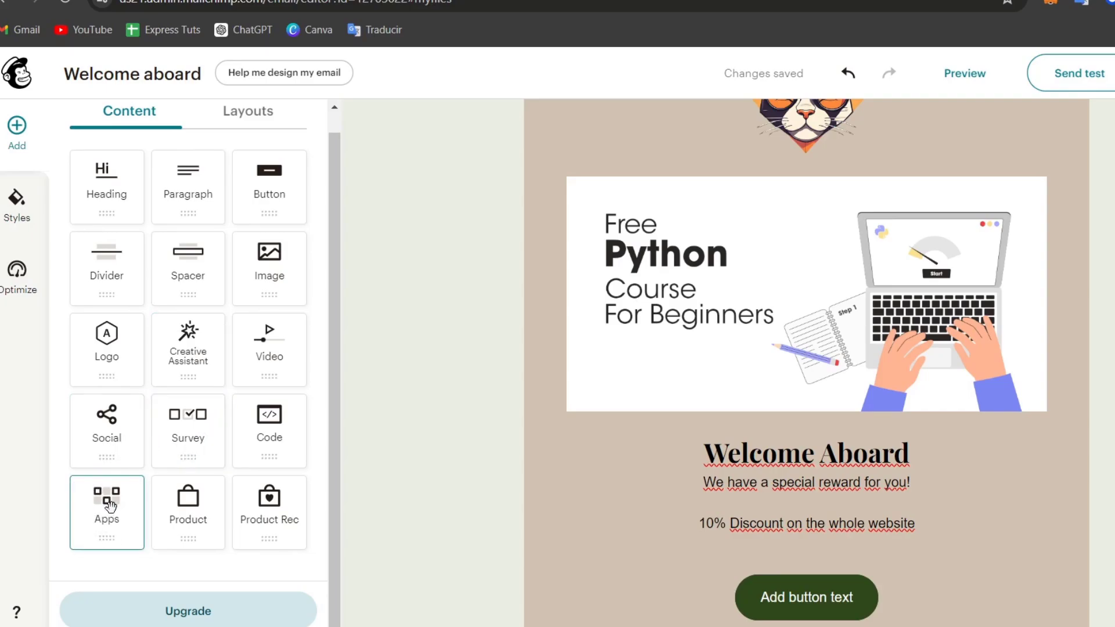
pyautogui.moveTo(158, 522); pyautogui.dragTo(810, 427)
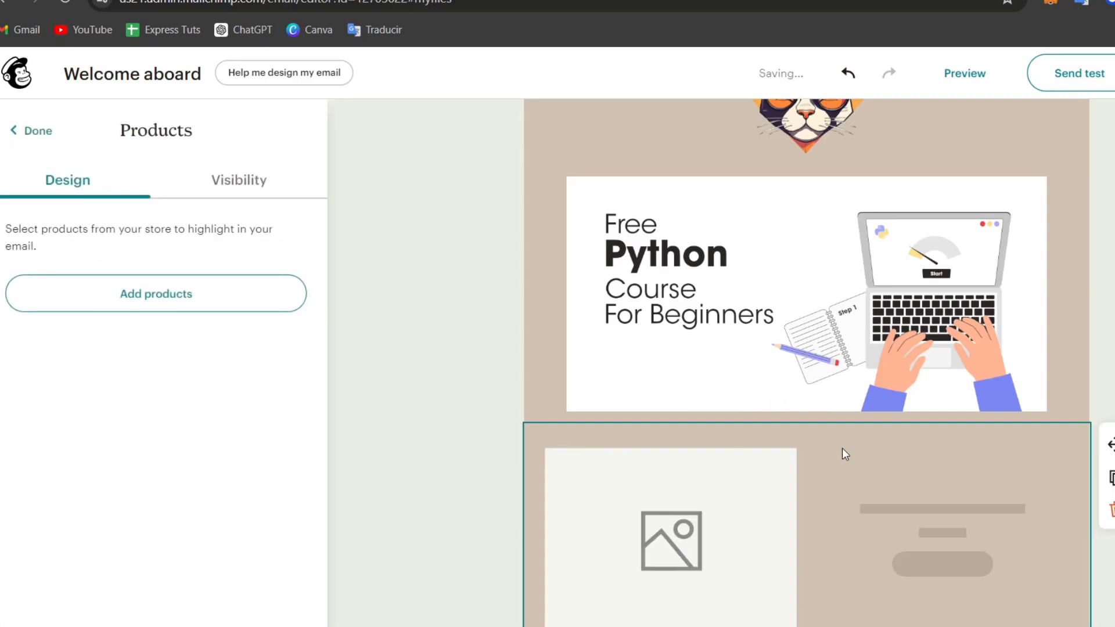
pyautogui.click(194, 306)
pyautogui.scroll(-3, 562, 329)
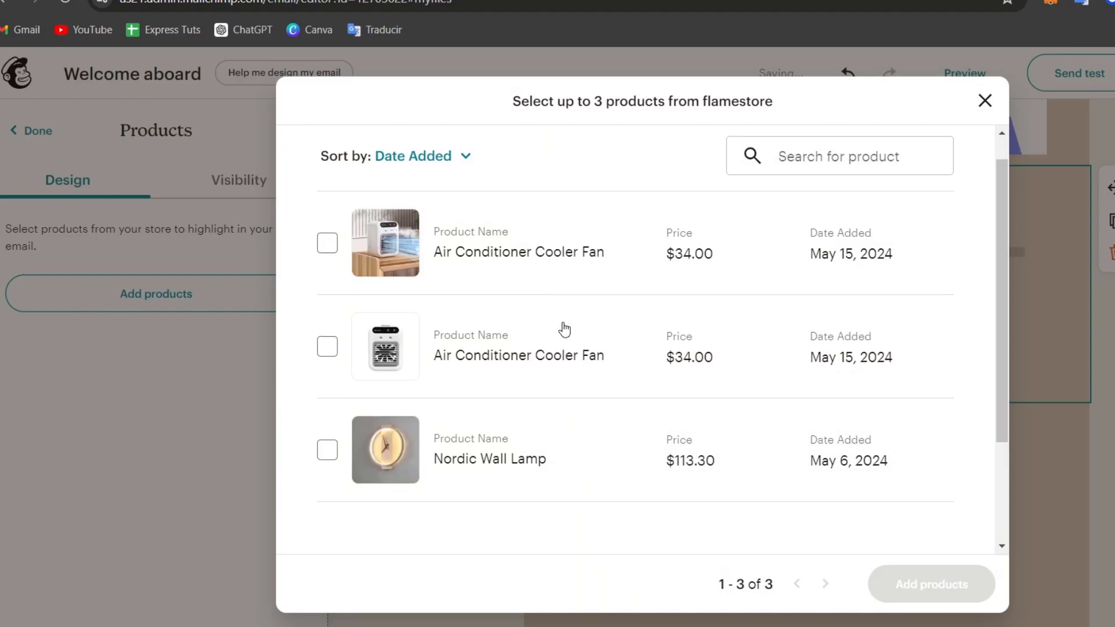
pyautogui.scroll(3, 564, 329)
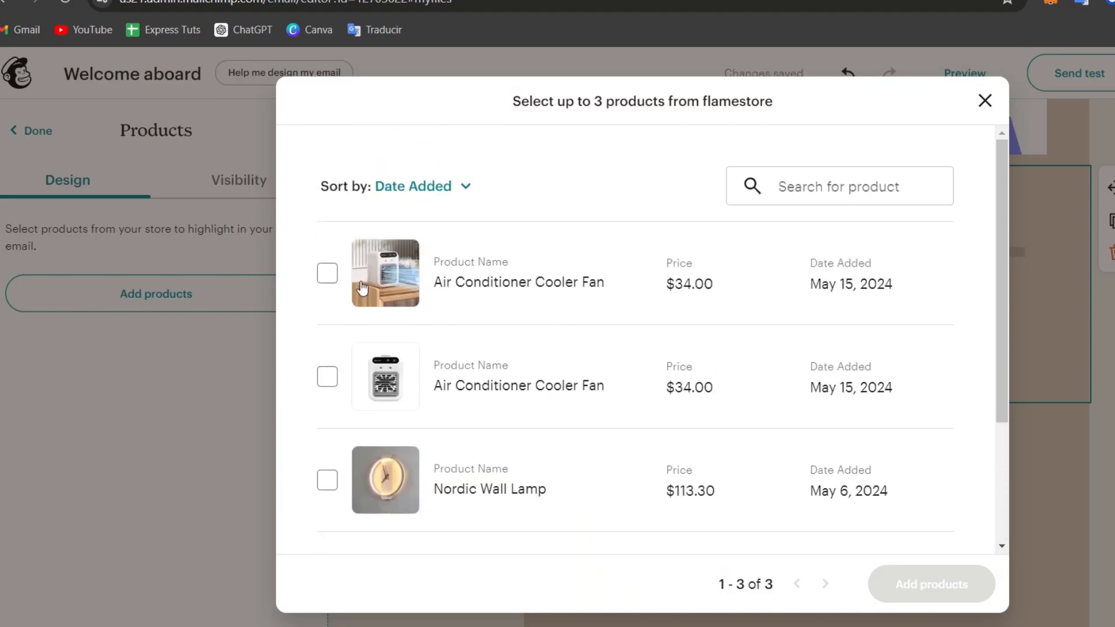
pyautogui.press('space')
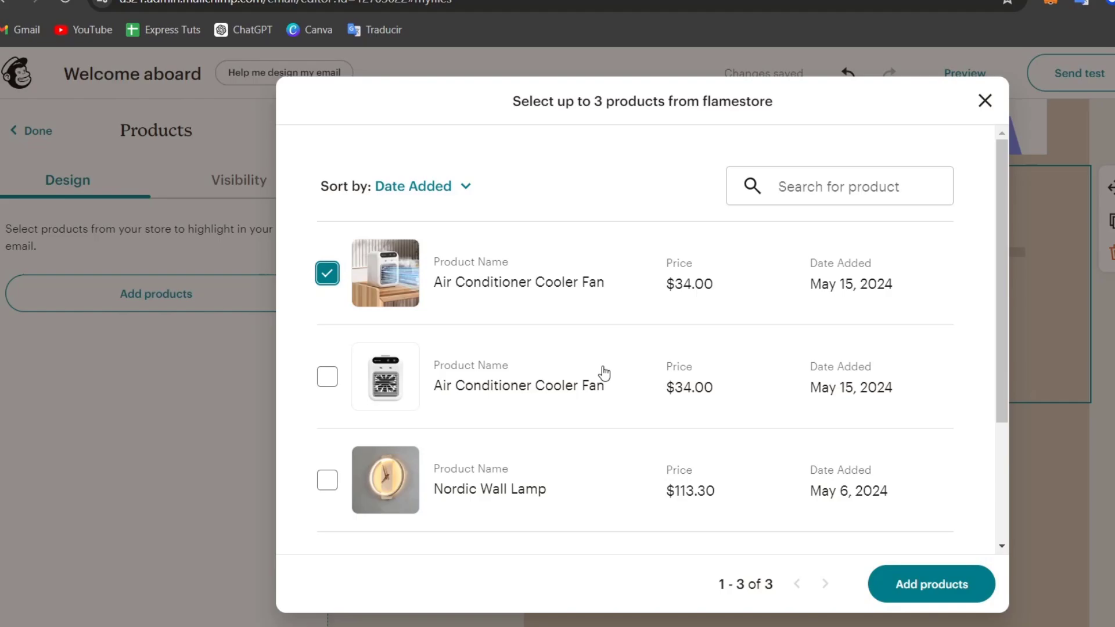
pyautogui.click(945, 592)
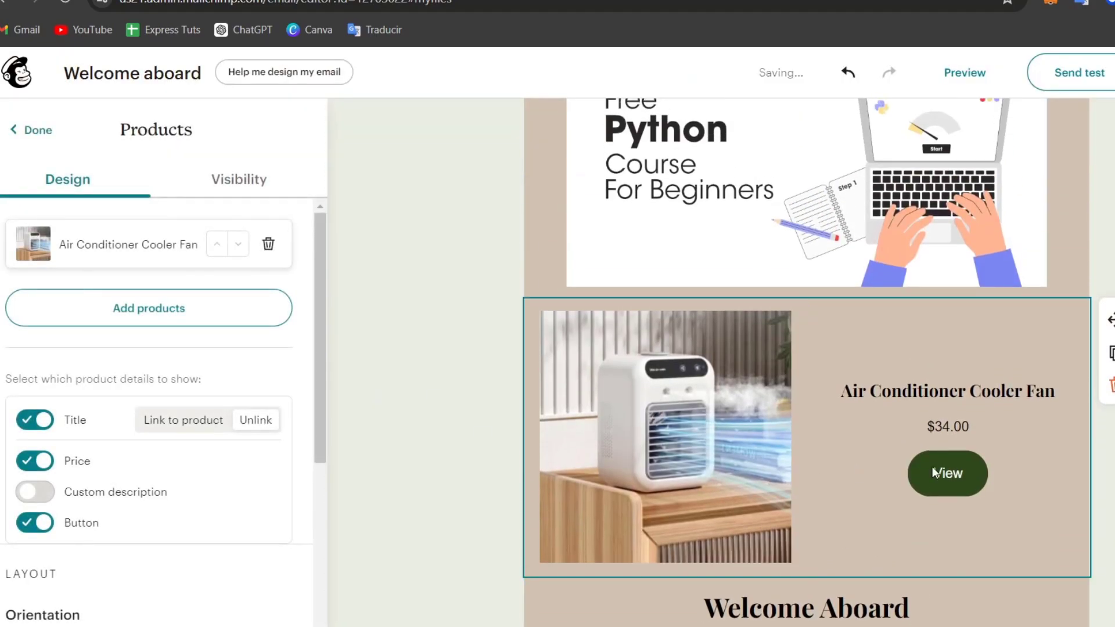
pyautogui.scroll(-3, 930, 462)
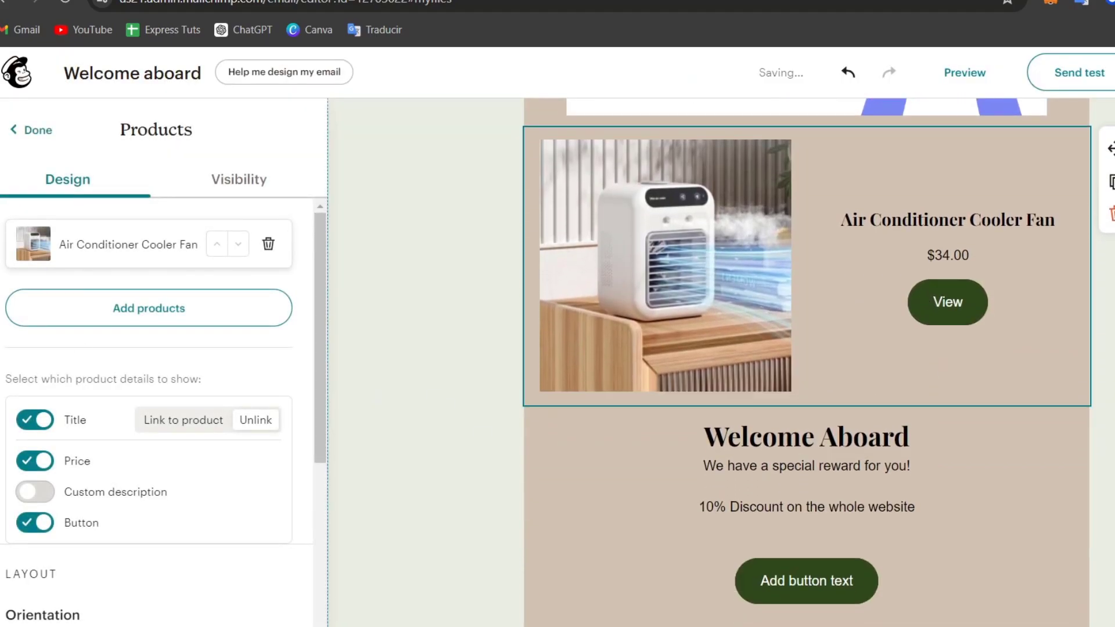
pyautogui.press('Escape')
# Set the button's link type to Web and copy the coolcats.click store address
pyautogui.scroll(-1, 1019, 499)
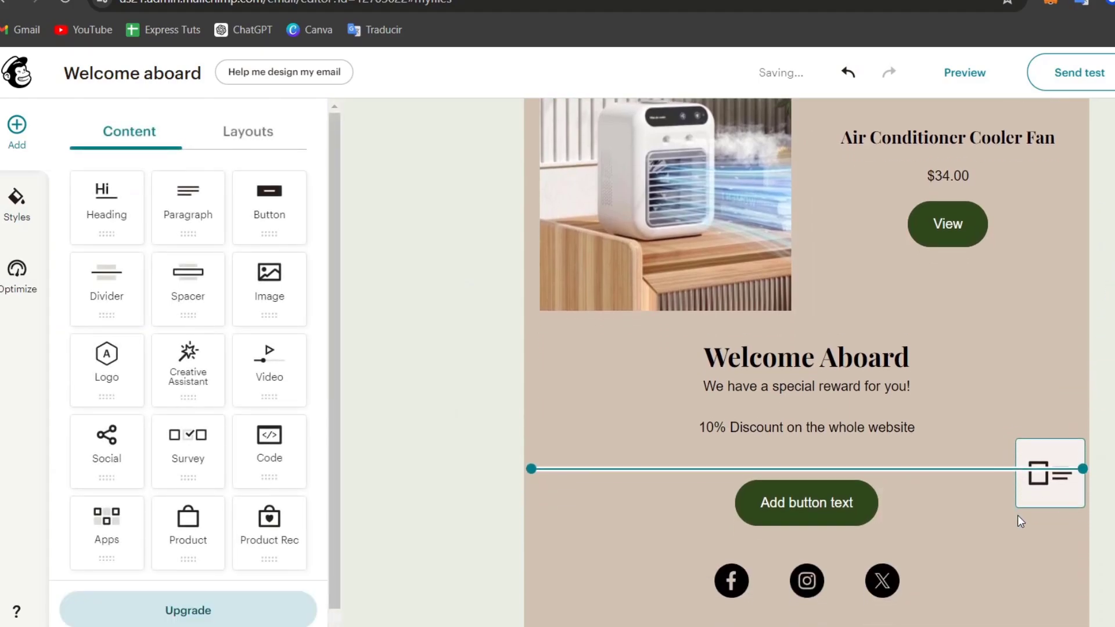
pyautogui.moveTo(1020, 424); pyautogui.dragTo(1021, 428)
pyautogui.scroll(5, 1021, 429)
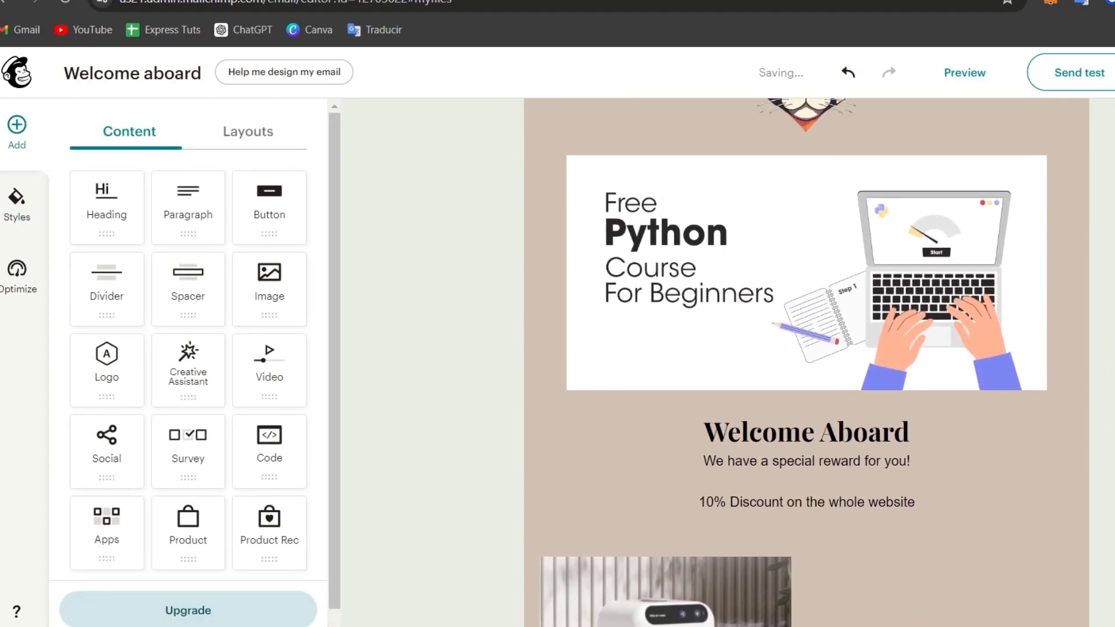
pyautogui.scroll(-3, 921, 464)
pyautogui.click(811, 505)
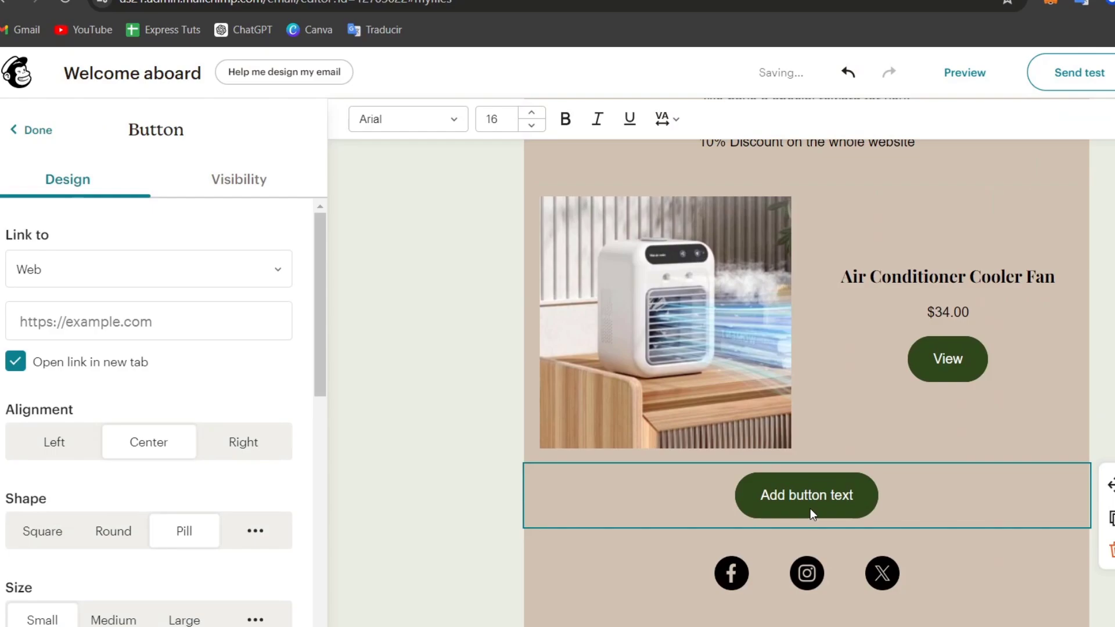
pyautogui.click(137, 268)
pyautogui.click(142, 322)
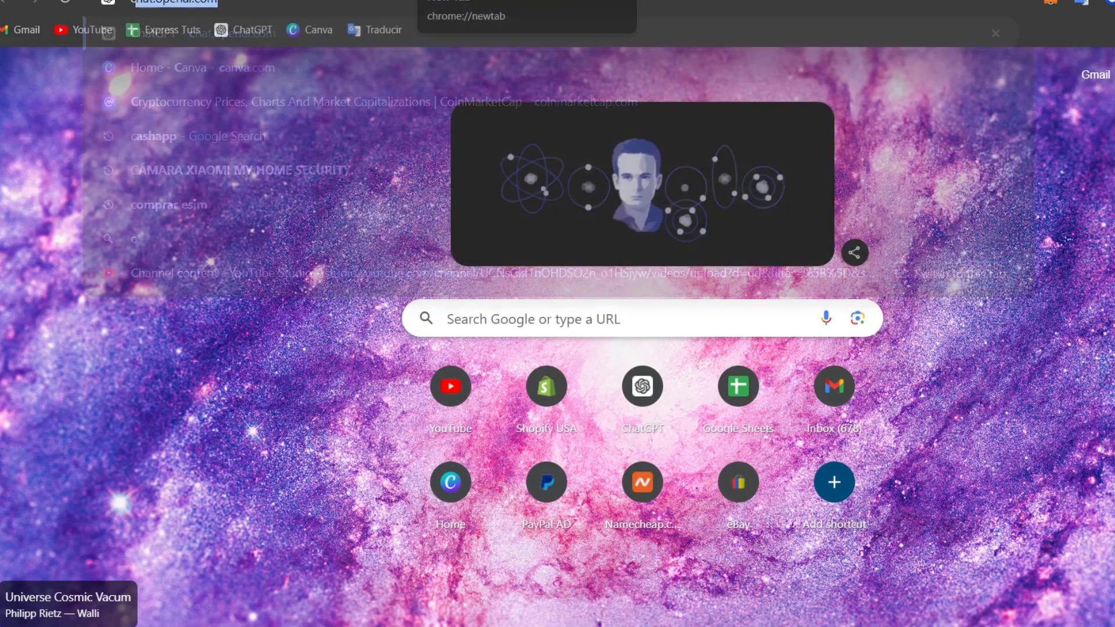
pyautogui.write('coolcats.click')
pyautogui.press('Return')
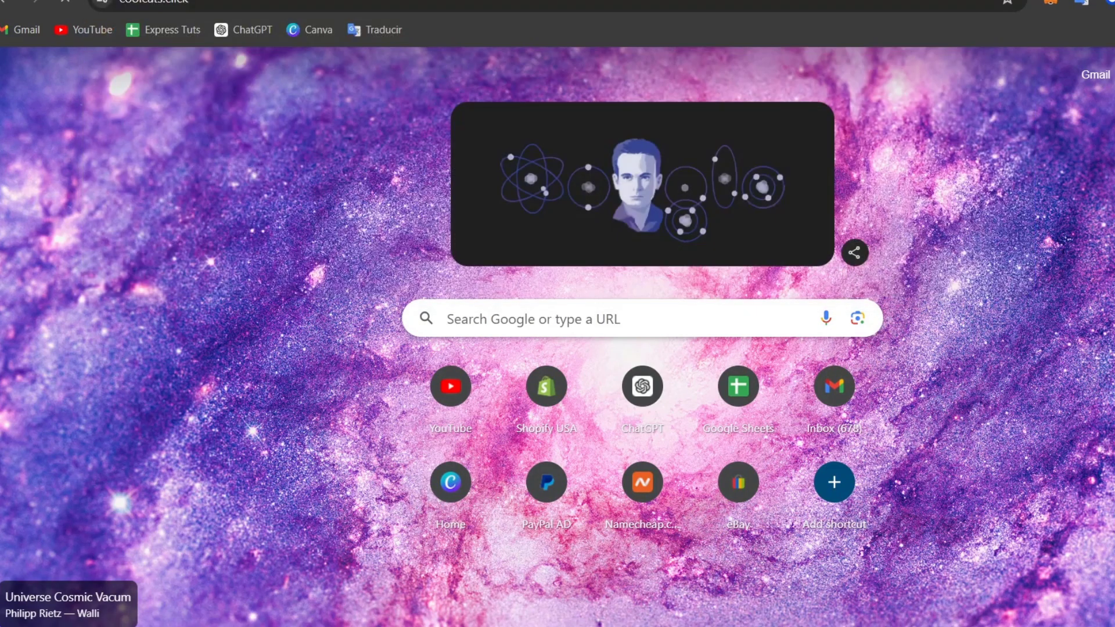
pyautogui.click(502, 4)
pyautogui.hotkey('ctrl', 'c')
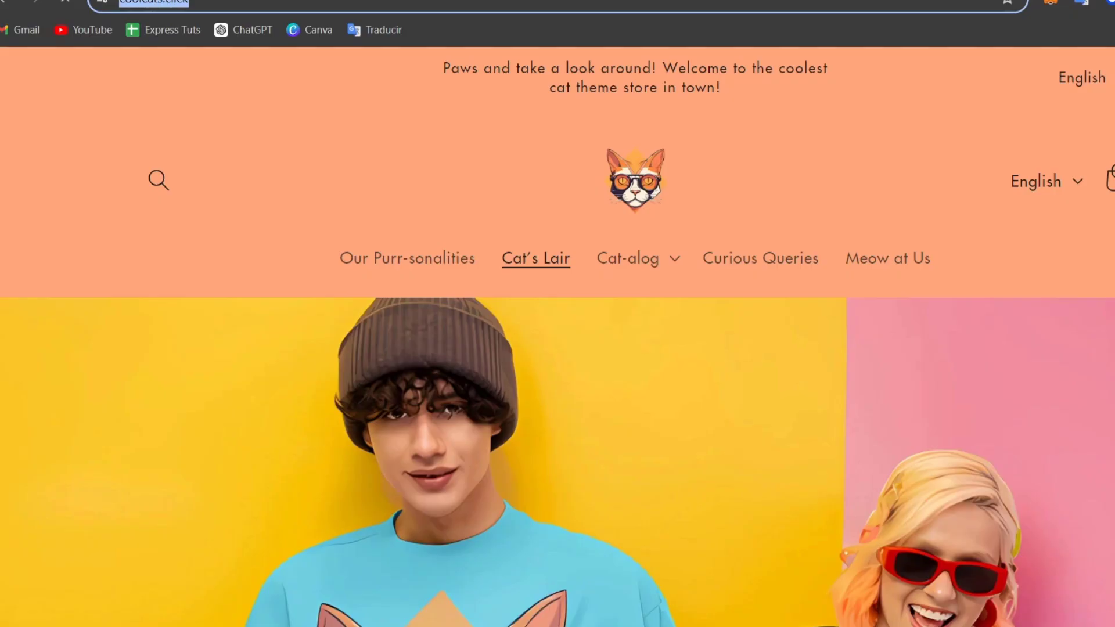
pyautogui.hotkey('ctrl', 'w')
pyautogui.hotkey('ctrl', 'v')
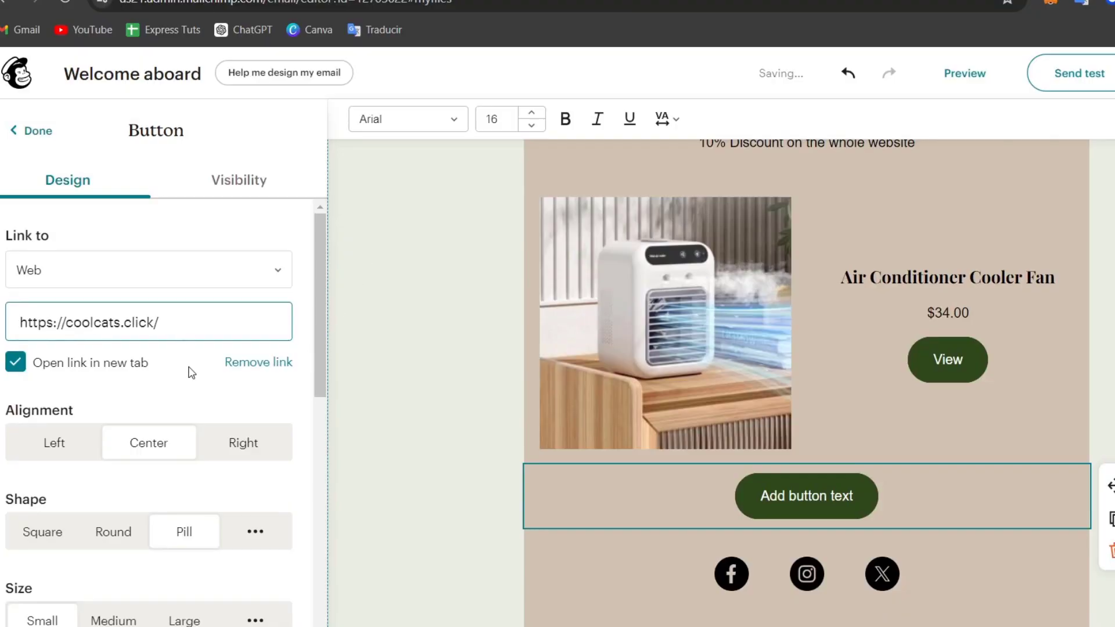
pyautogui.scroll(-7, 187, 396)
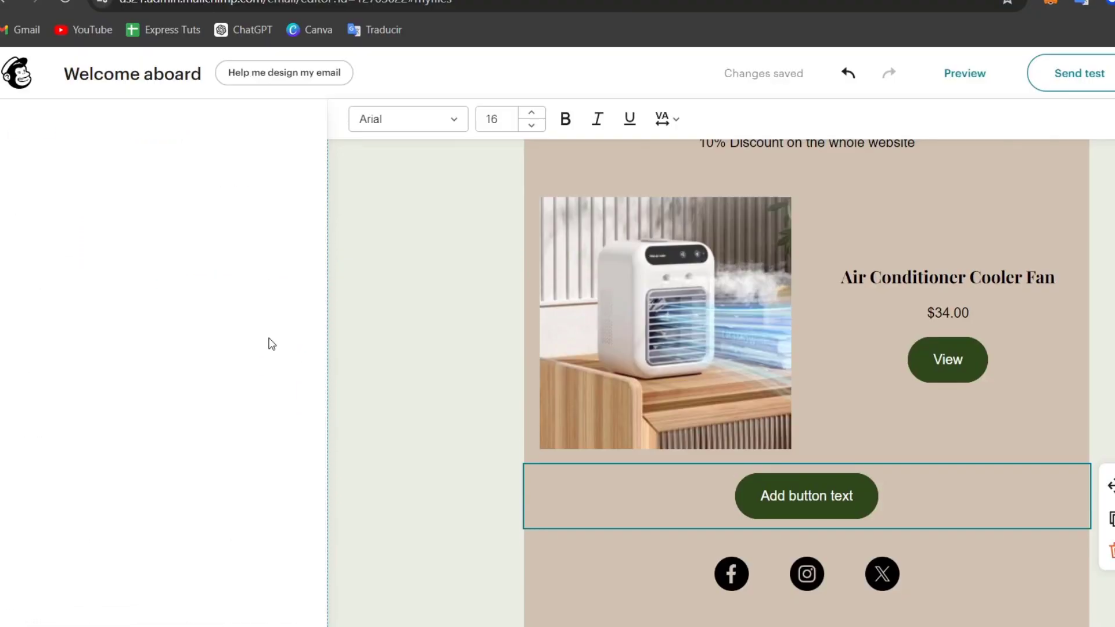
pyautogui.click(184, 424)
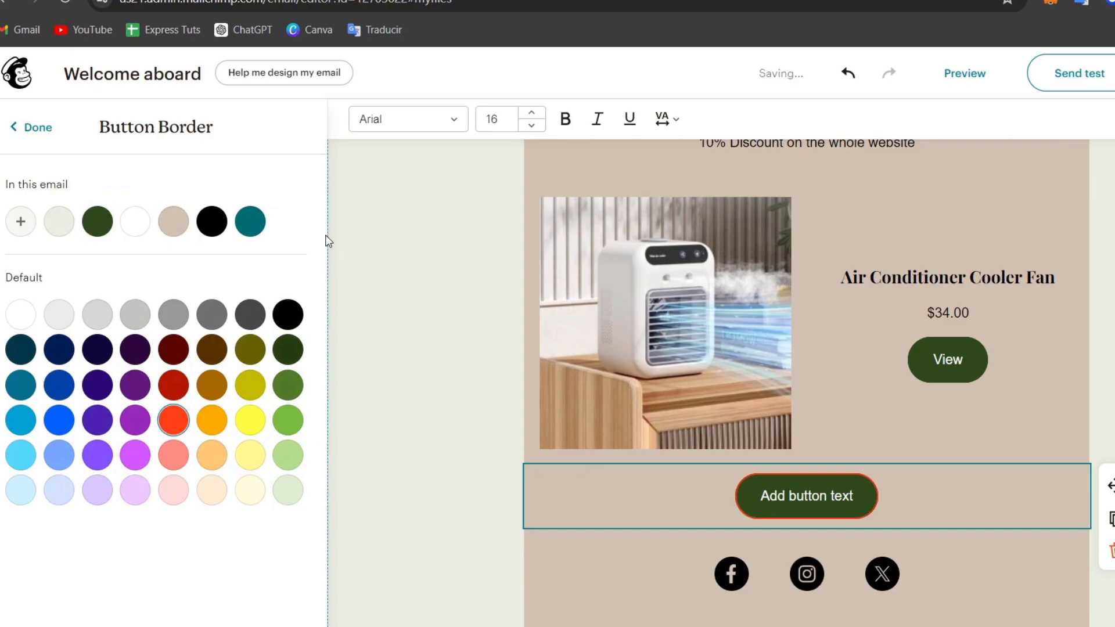
pyautogui.press('Escape')
pyautogui.click(478, 438)
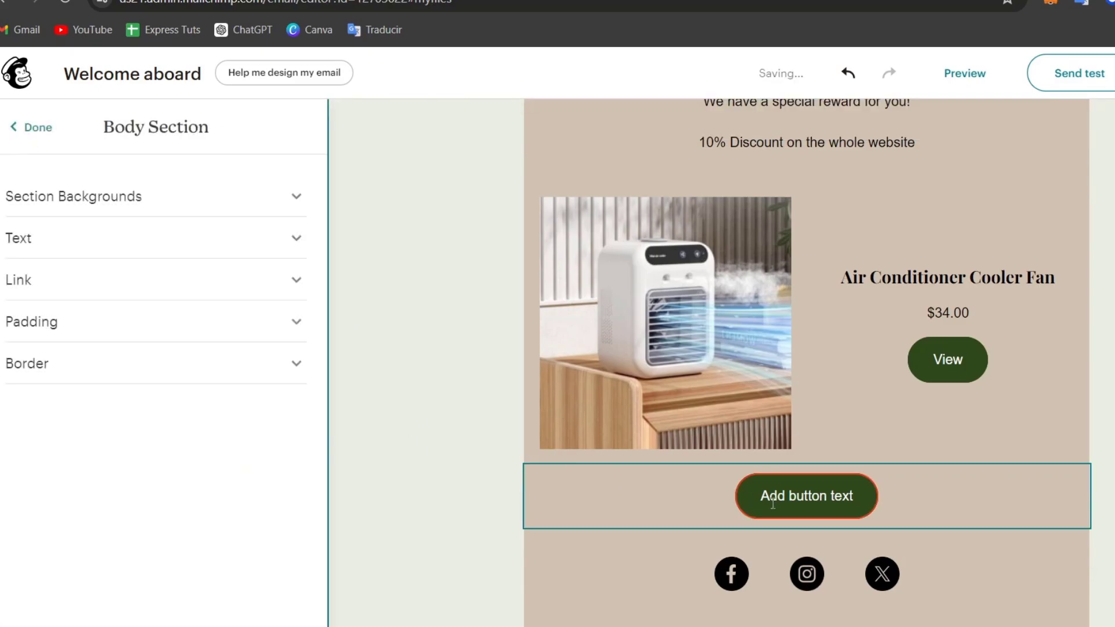
# Change the button's label to 'Shop now'
pyautogui.click(808, 505)
pyautogui.scroll(-5, 216, 451)
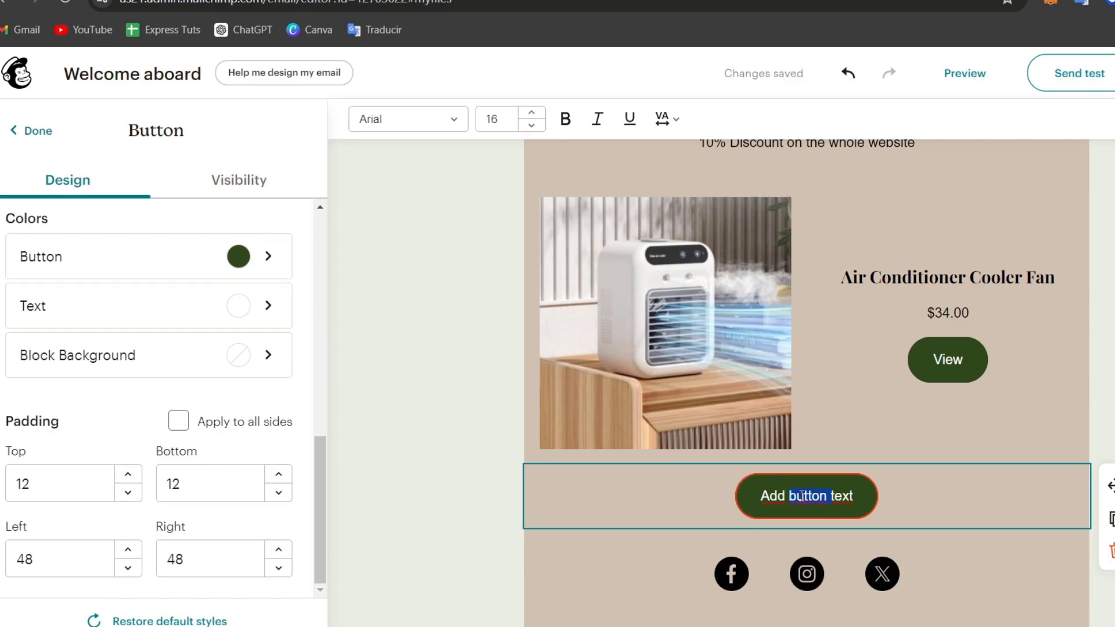
pyautogui.write('Shop now')
pyautogui.press('Escape')
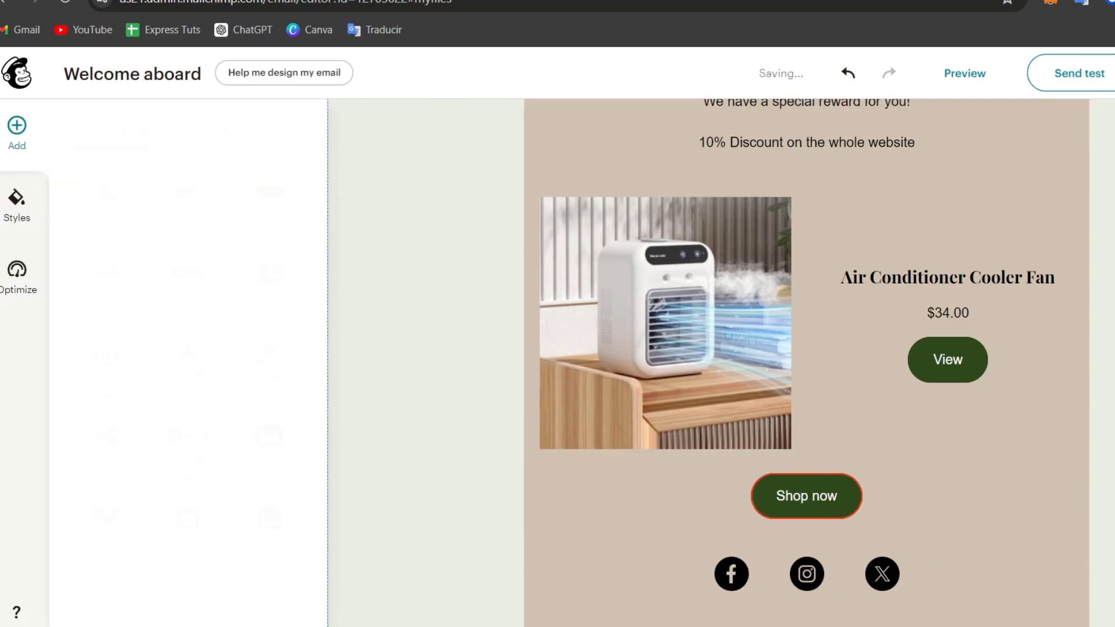
pyautogui.scroll(-2, 792, 507)
# Replace the footer logo with the previously uploaded cat image
pyautogui.scroll(-3, 991, 488)
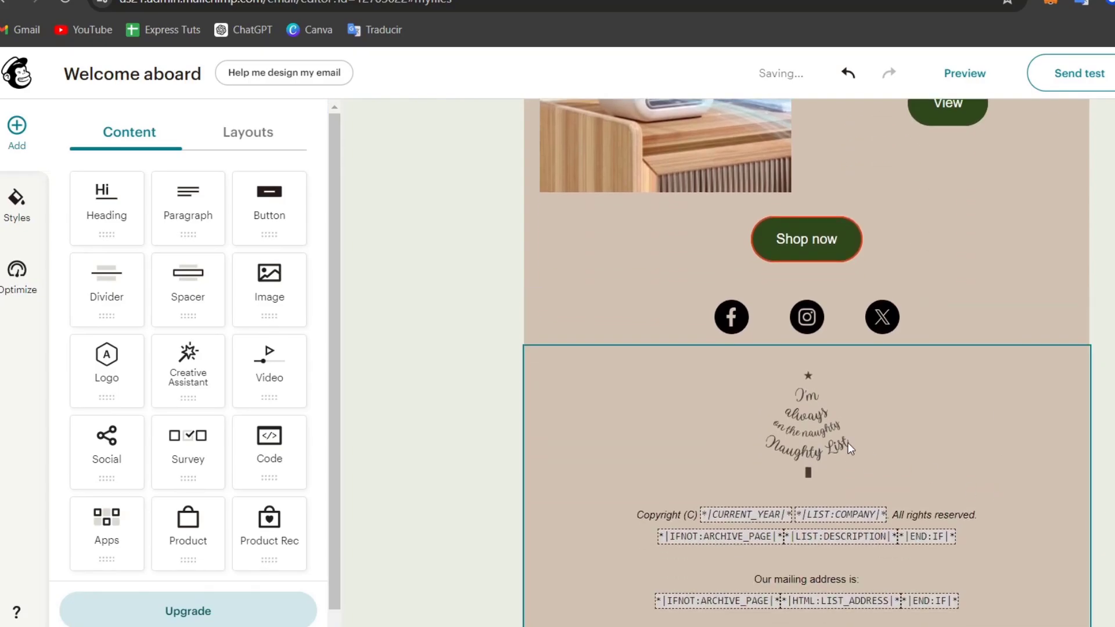
pyautogui.click(804, 438)
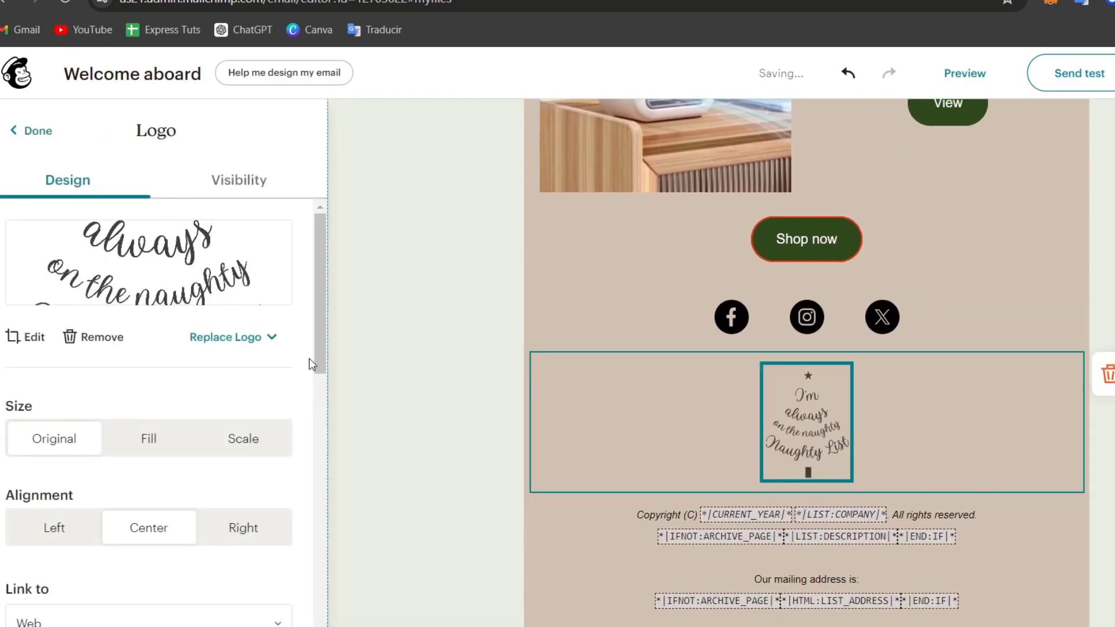
pyautogui.click(193, 342)
pyautogui.click(286, 417)
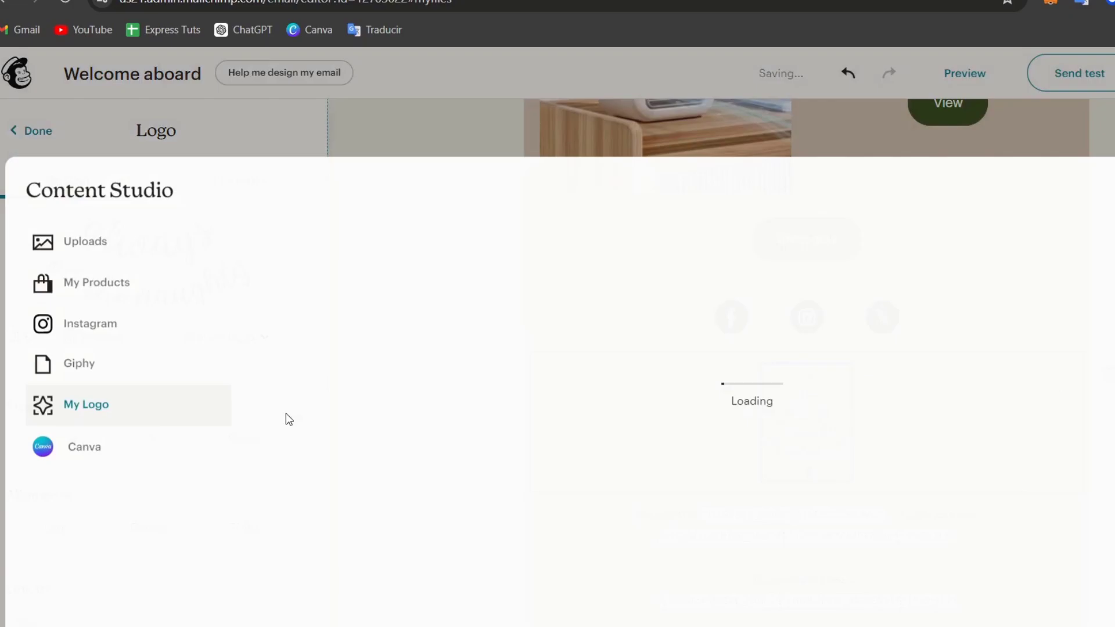
pyautogui.click(137, 168)
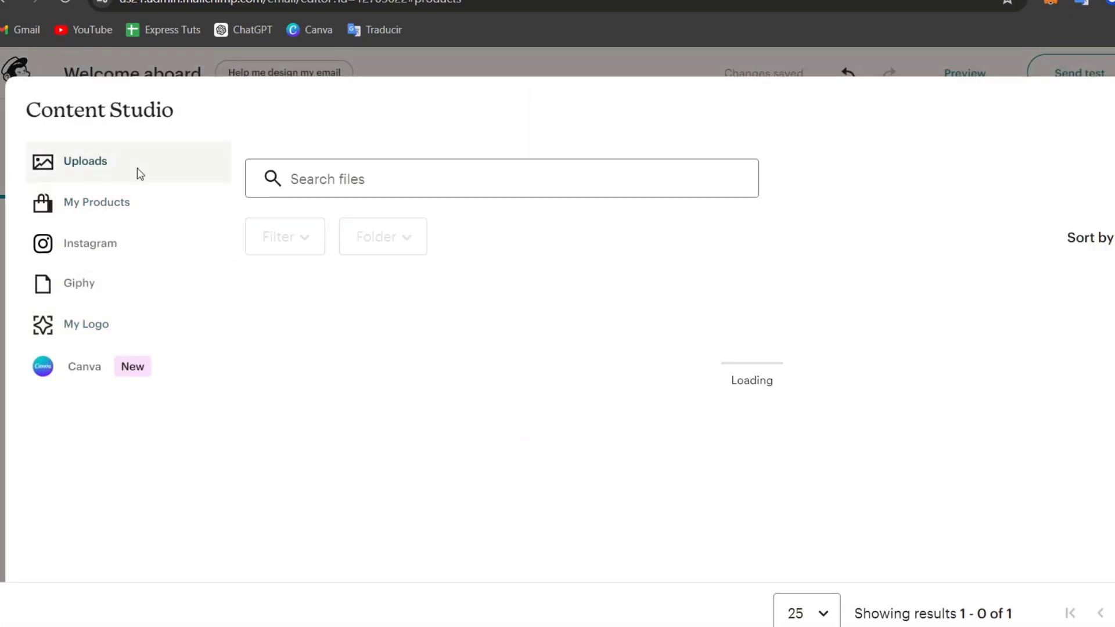
pyautogui.click(393, 397)
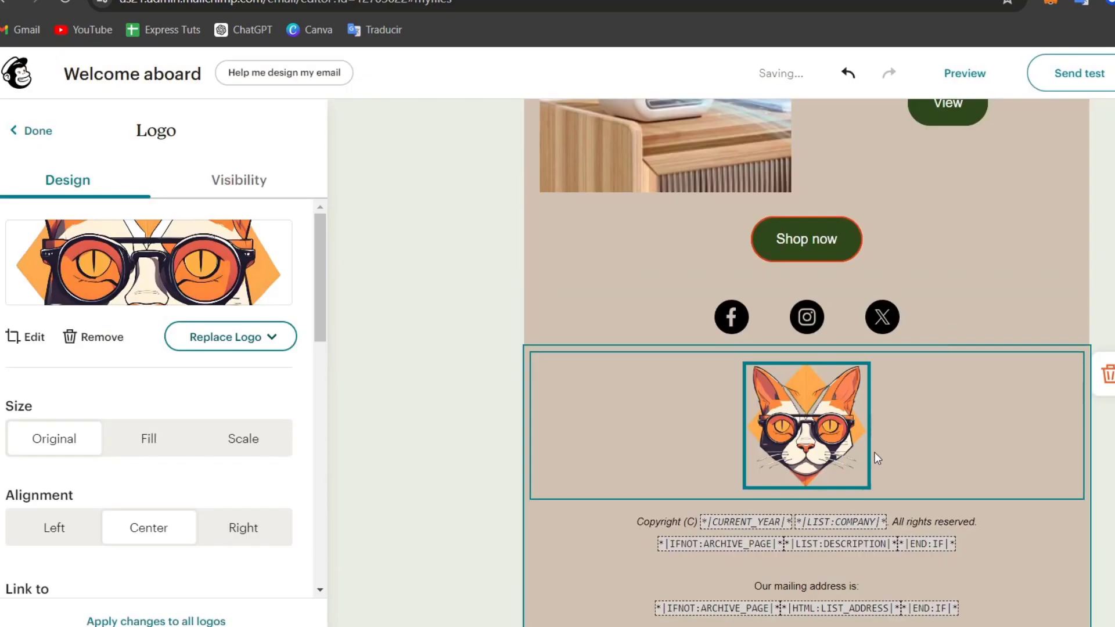
pyautogui.scroll(-2, 807, 360)
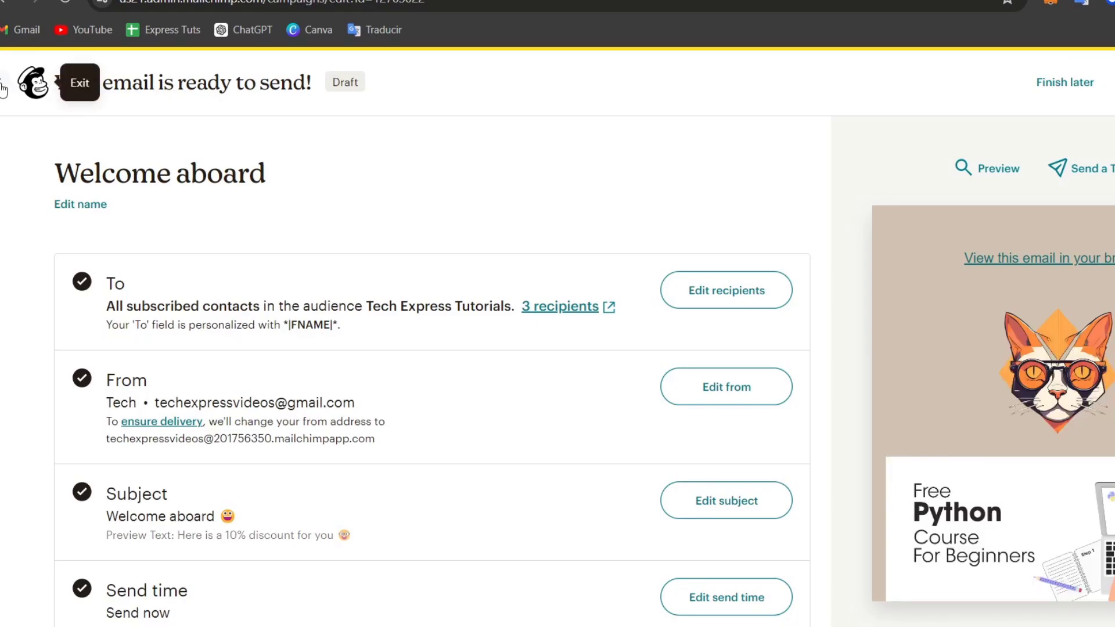
# Send a test of the Welcome aboard email to the Gmail address and dismiss the confirmation
pyautogui.scroll(-15, 380, 366)
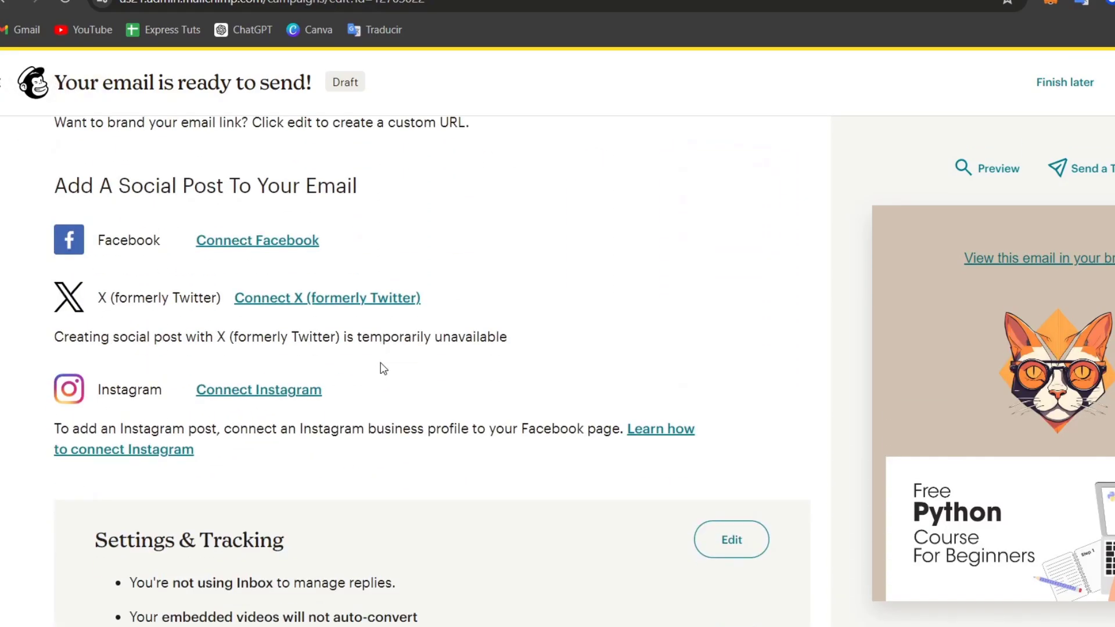
pyautogui.scroll(-5, 383, 369)
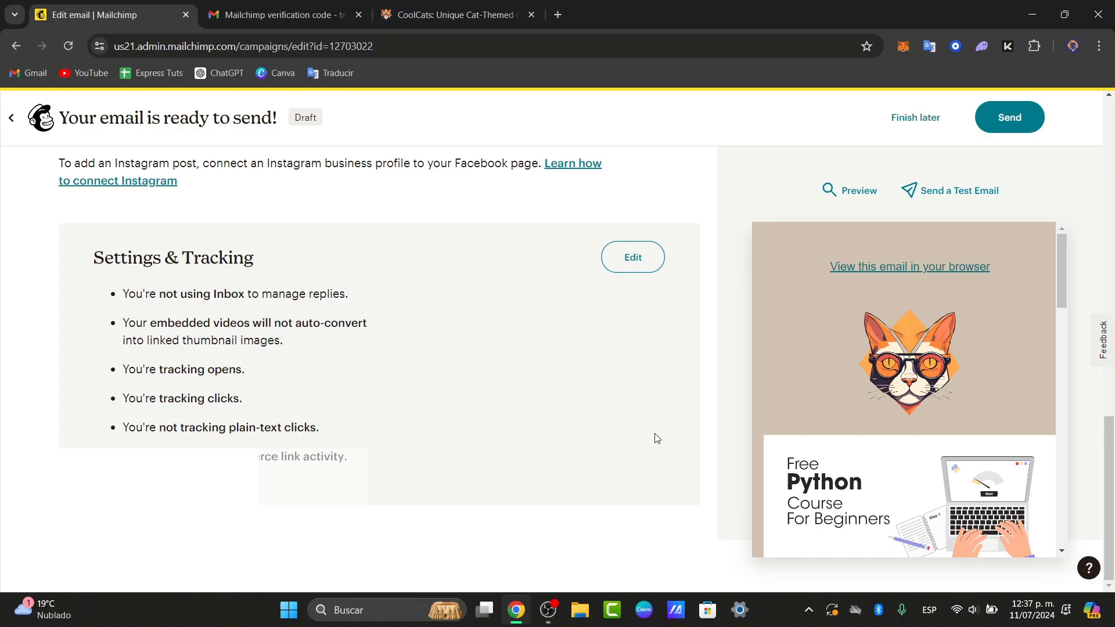
pyautogui.scroll(9, 673, 249)
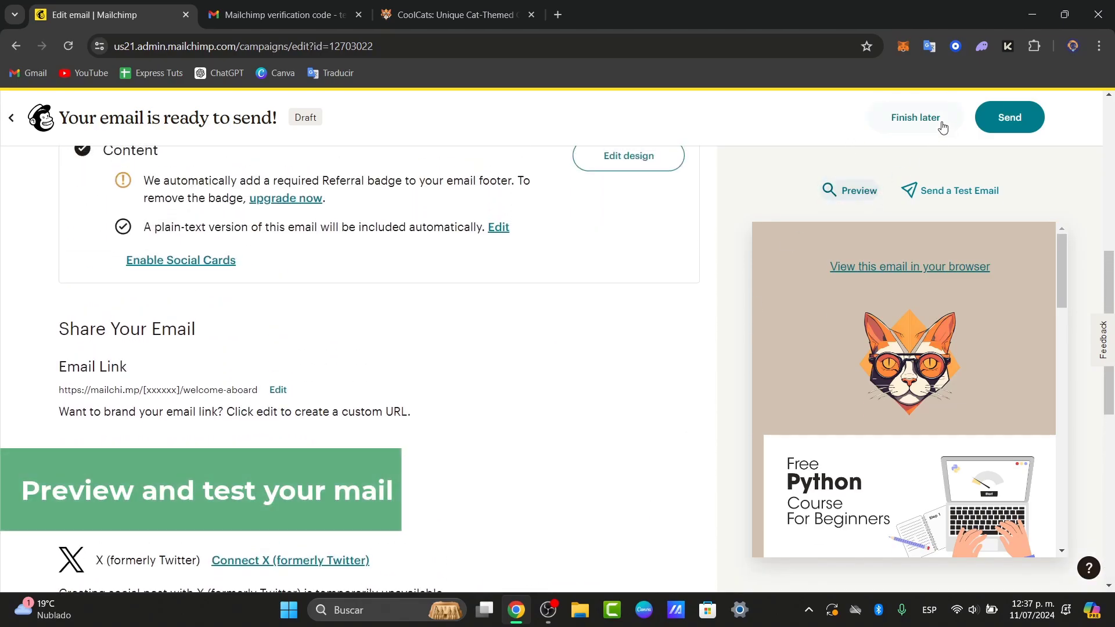
pyautogui.click(954, 188)
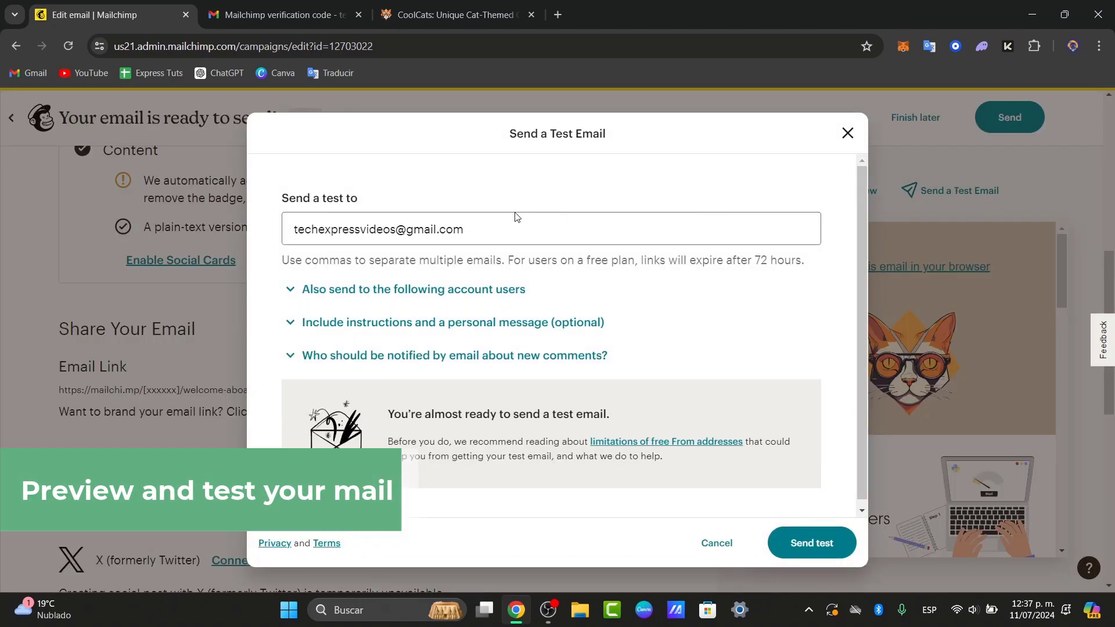
pyautogui.click(502, 225)
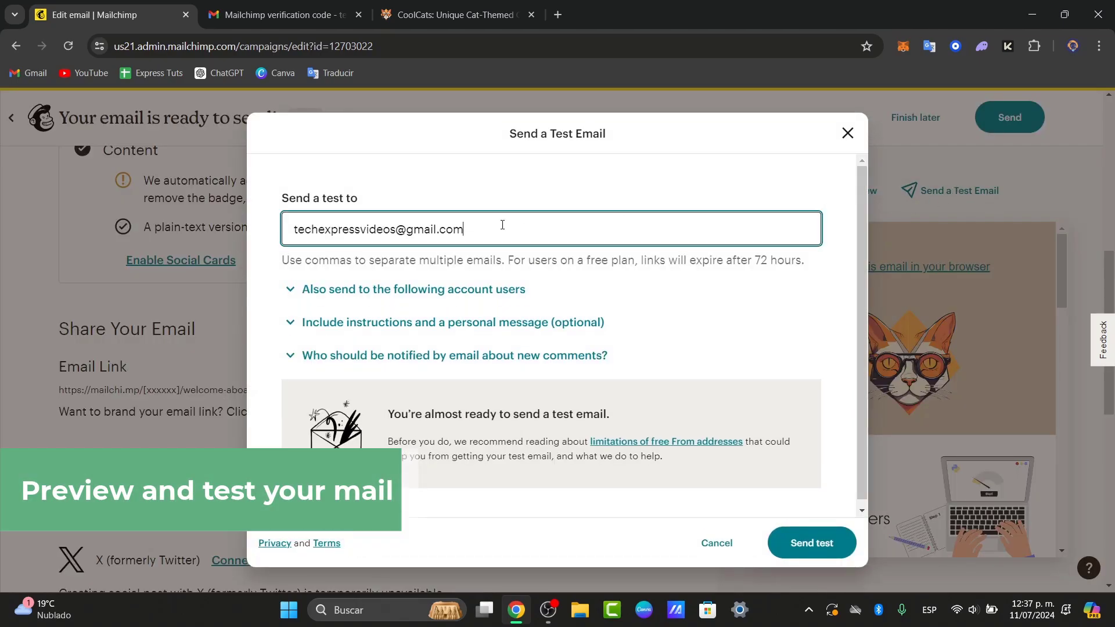
pyautogui.click(779, 544)
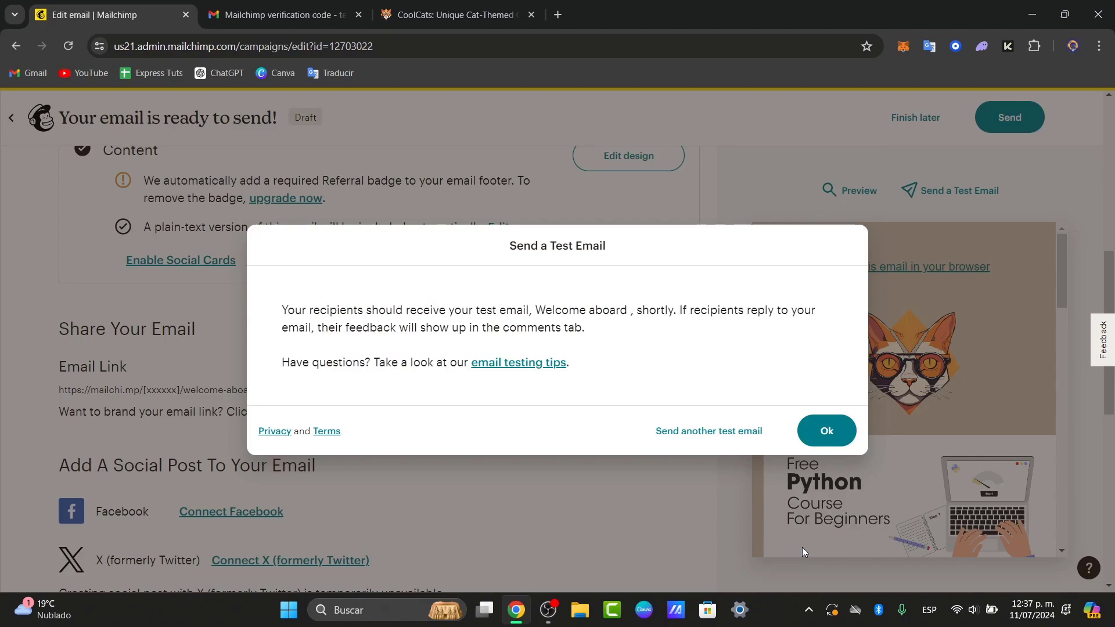
pyautogui.click(836, 432)
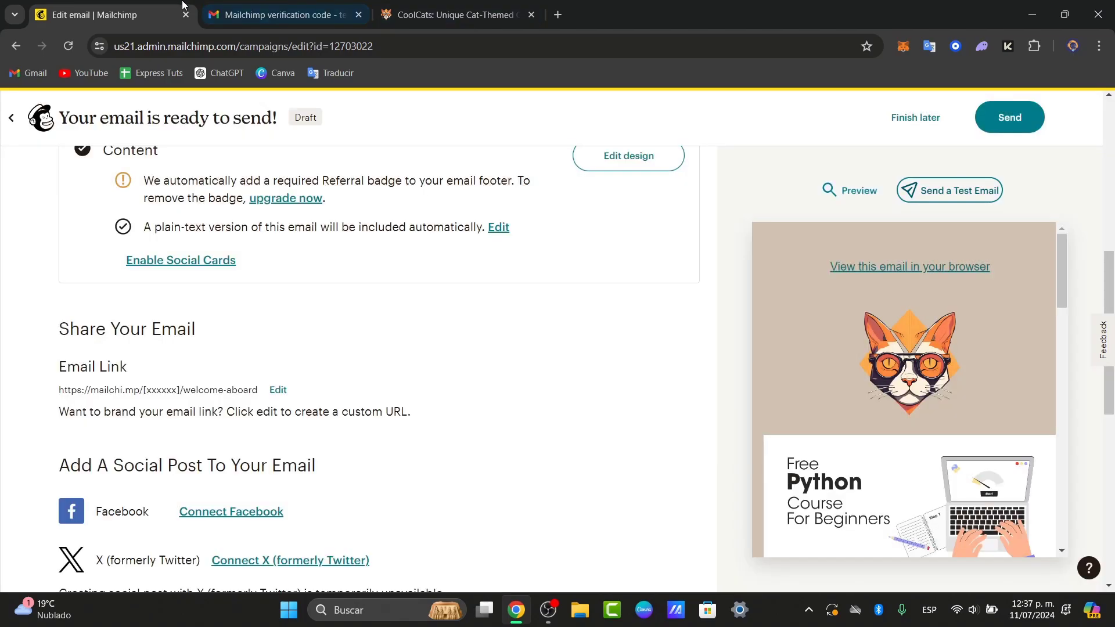
# In Gmail, look through the Inbox and All Mail, then find the [Test] Welcome aboard email in Spam
pyautogui.click(256, 4)
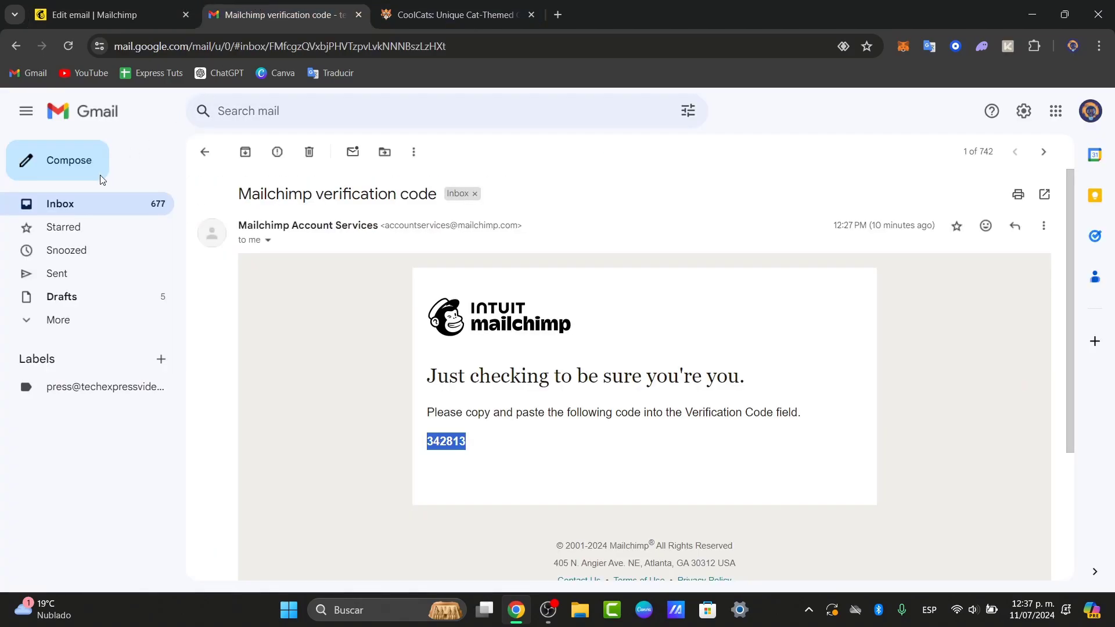
pyautogui.click(80, 210)
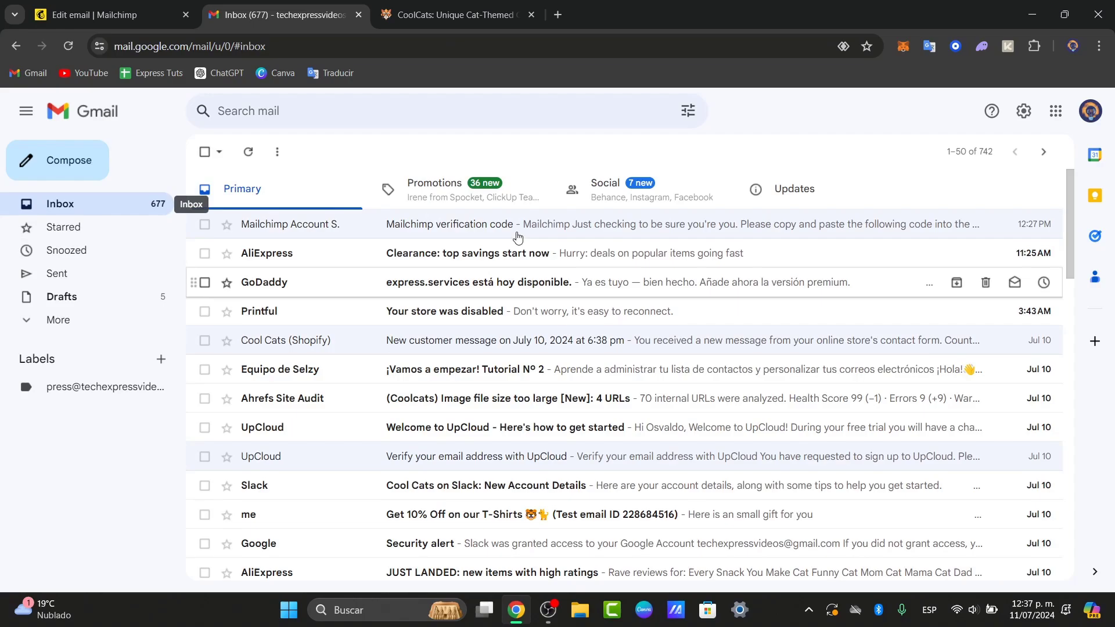
pyautogui.click(82, 319)
pyautogui.click(99, 413)
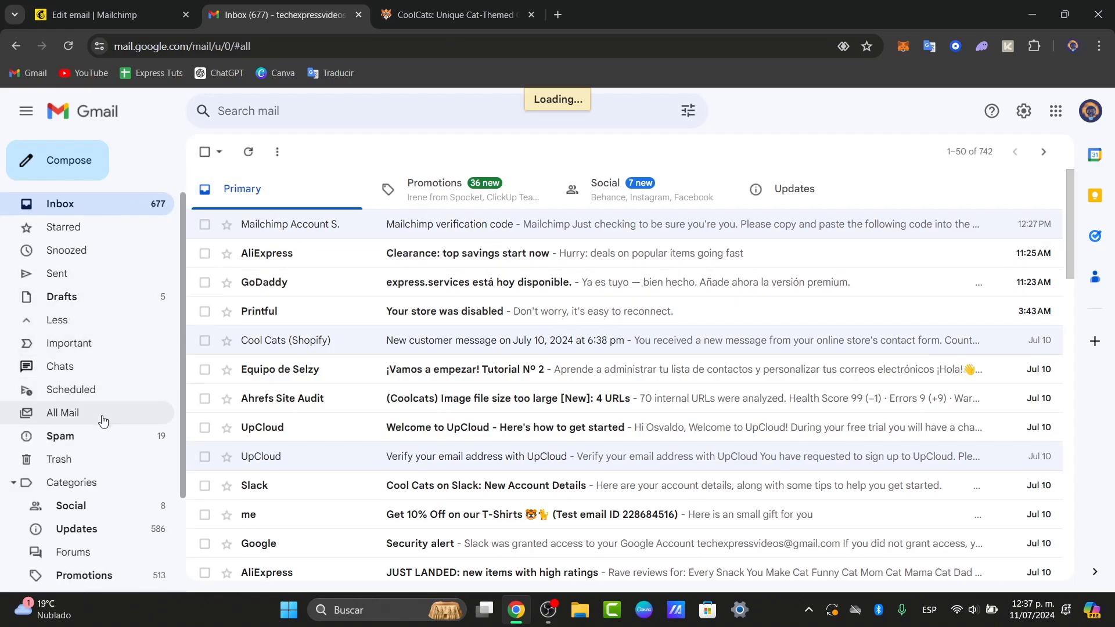
pyautogui.click(99, 441)
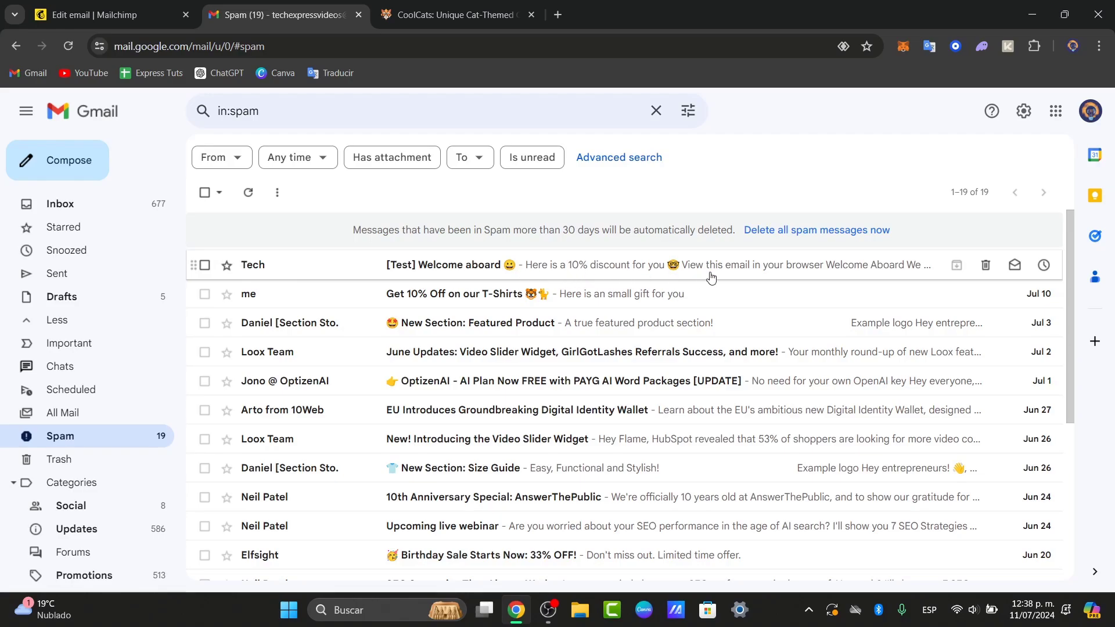
# Open the [Test] Welcome aboard email, check its Mailchimp sender address, and report it not spam
pyautogui.click(837, 269)
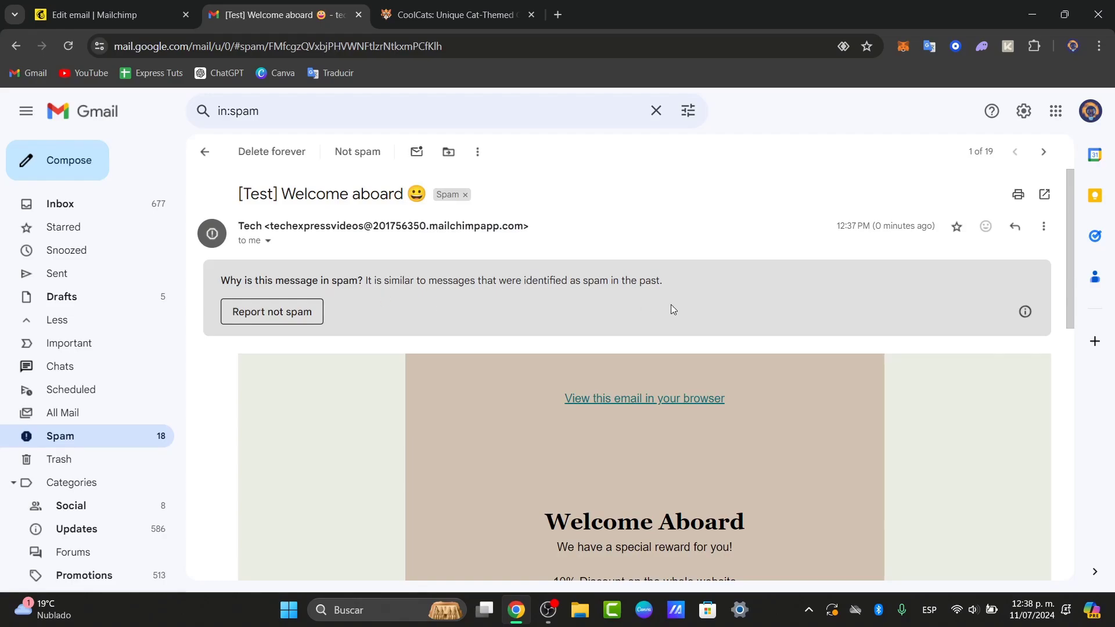
pyautogui.scroll(-1, 671, 309)
pyautogui.scroll(1, 671, 309)
pyautogui.moveTo(275, 226); pyautogui.dragTo(556, 239)
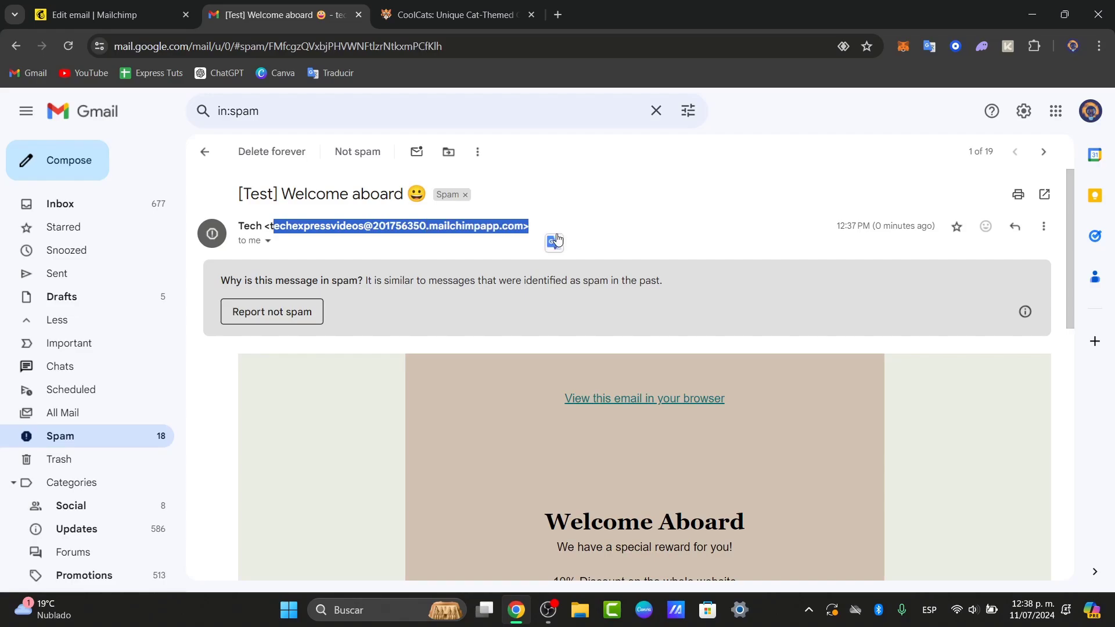
pyautogui.scroll(-10, 583, 275)
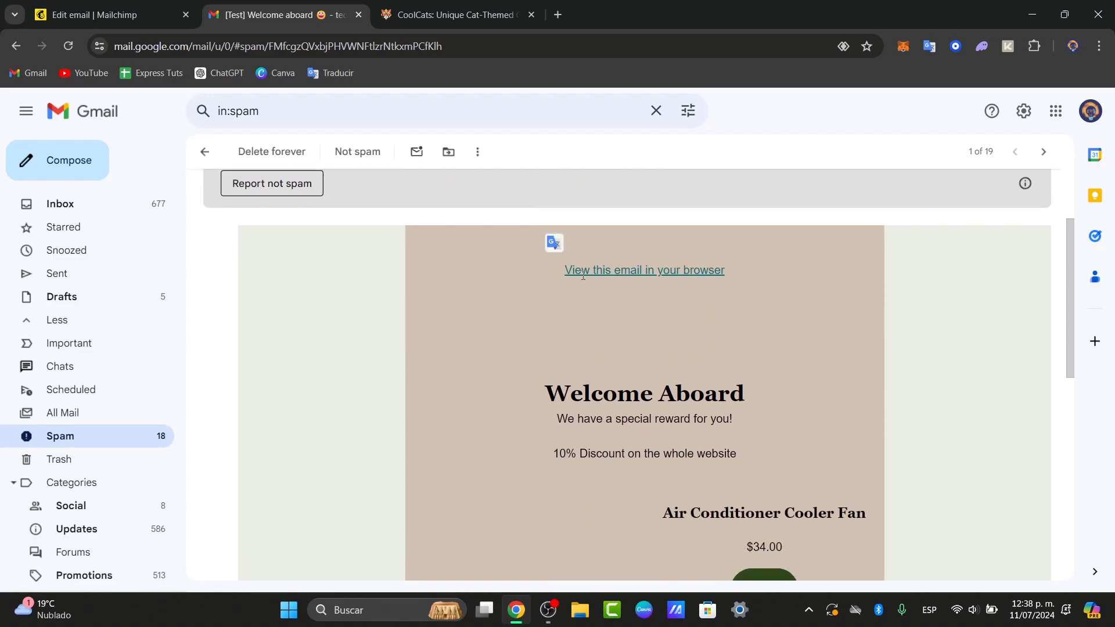
pyautogui.scroll(10, 583, 275)
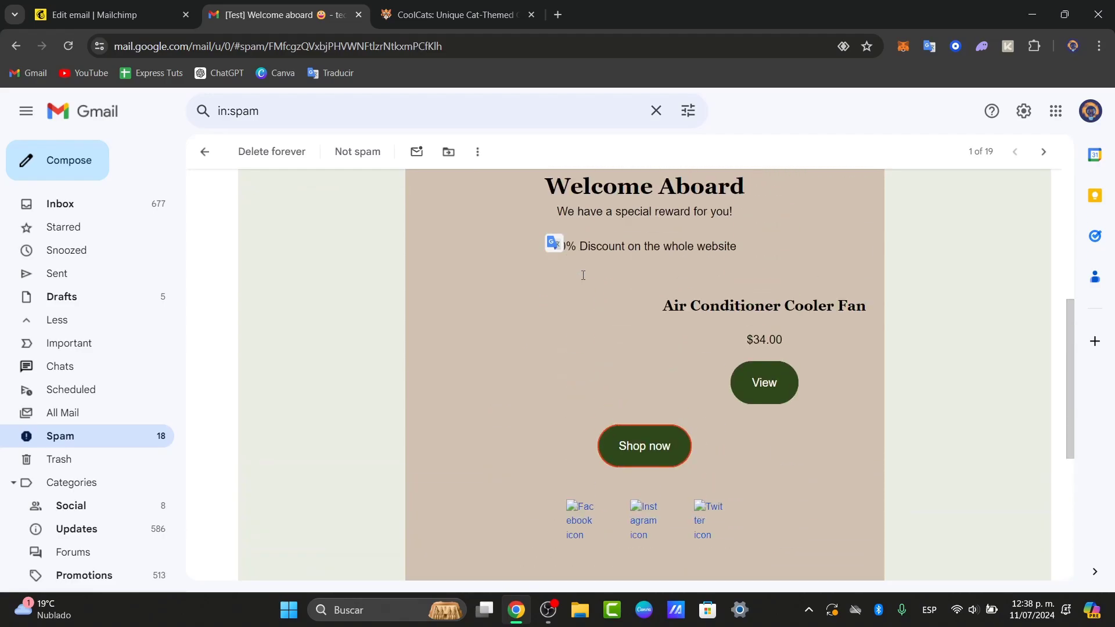
pyautogui.click(286, 312)
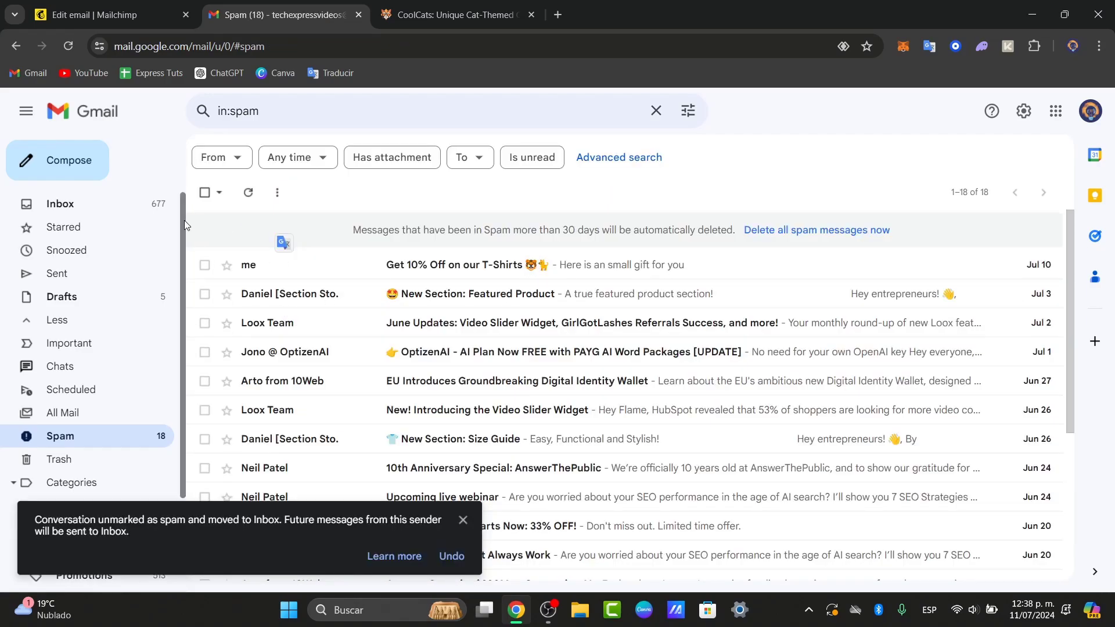
# Look through the 'Get 10% Off on our T-Shirts' spam email, then return to the Inbox
pyautogui.click(337, 273)
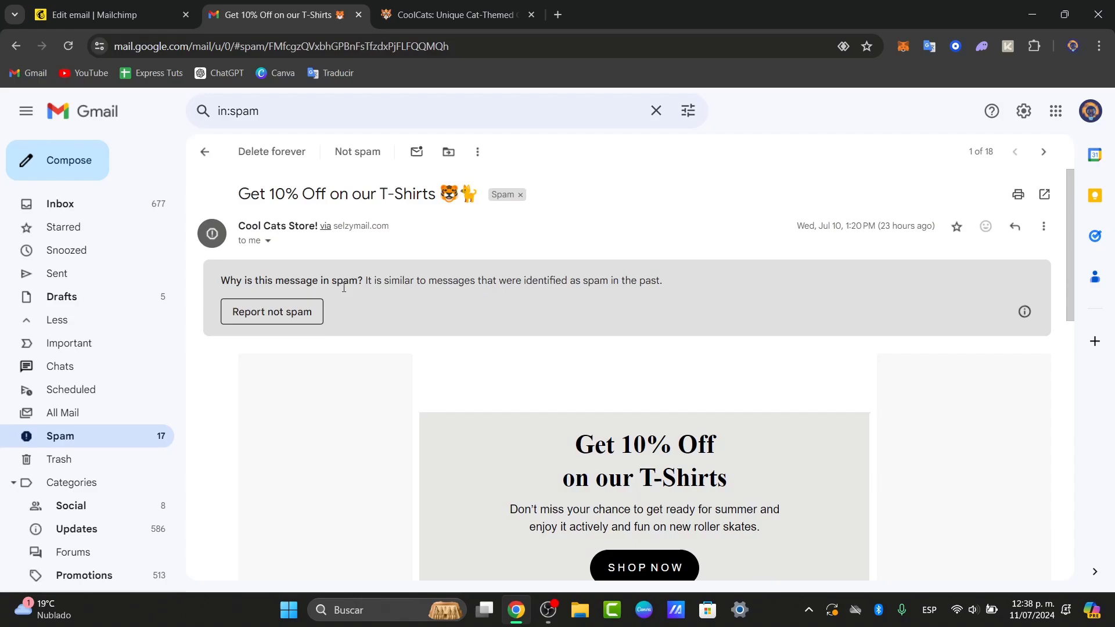
pyautogui.scroll(-3, 636, 356)
pyautogui.scroll(3, 636, 355)
pyautogui.scroll(-3, 636, 356)
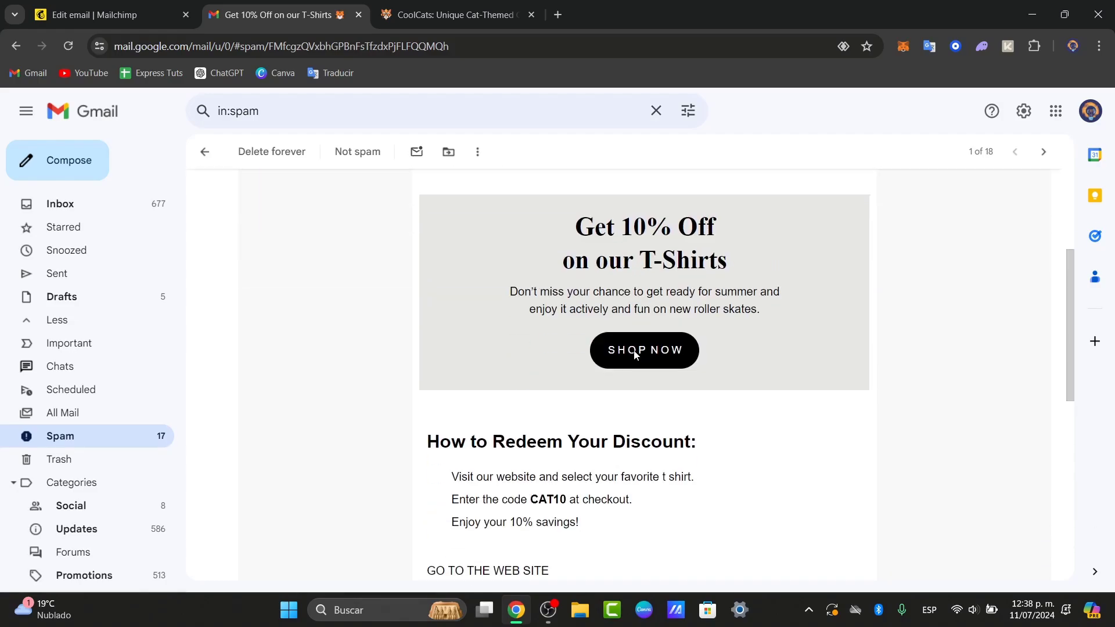
pyautogui.scroll(-3, 619, 302)
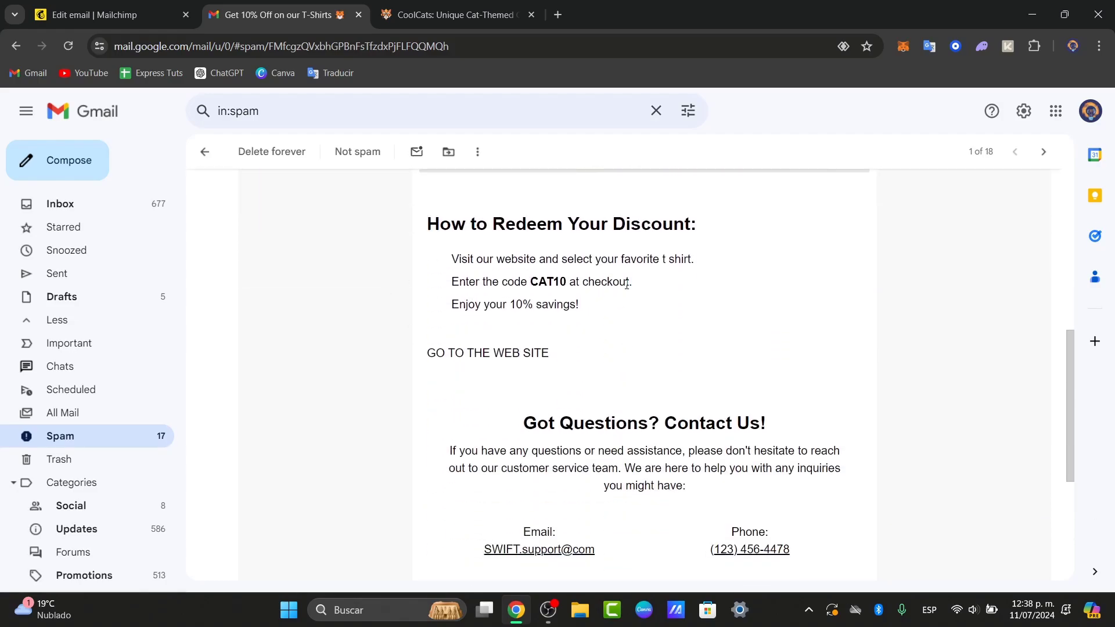
pyautogui.scroll(-1, 688, 317)
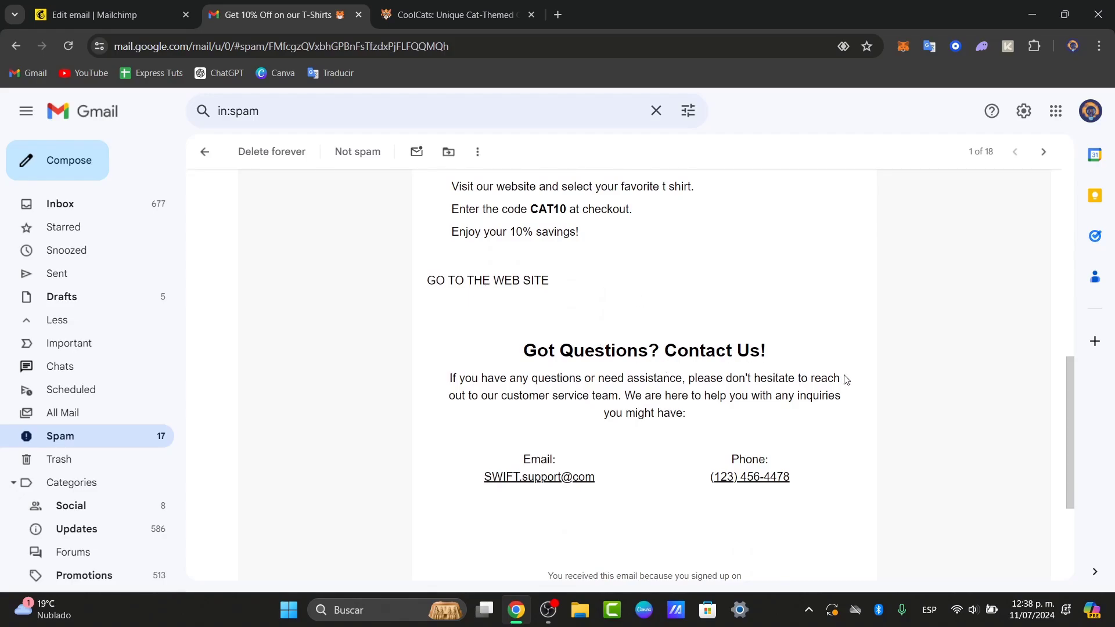
pyautogui.scroll(-3, 846, 380)
pyautogui.click(75, 204)
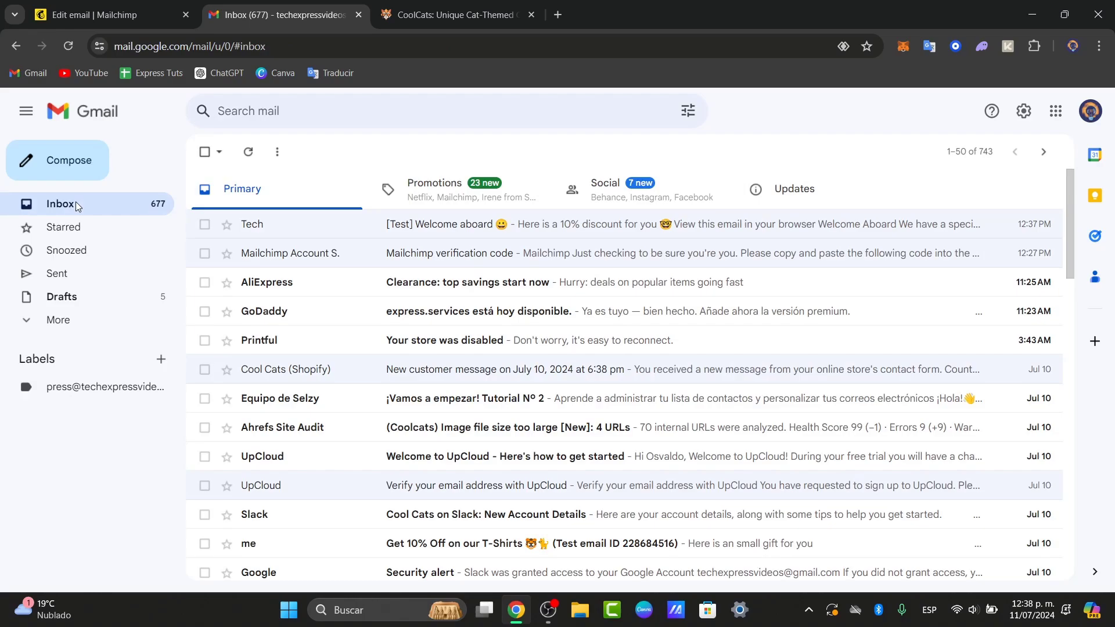
# Back in Mailchimp, go to the Automations Customer Journeys overview and scroll to the popular pre-built journeys
pyautogui.click(93, 15)
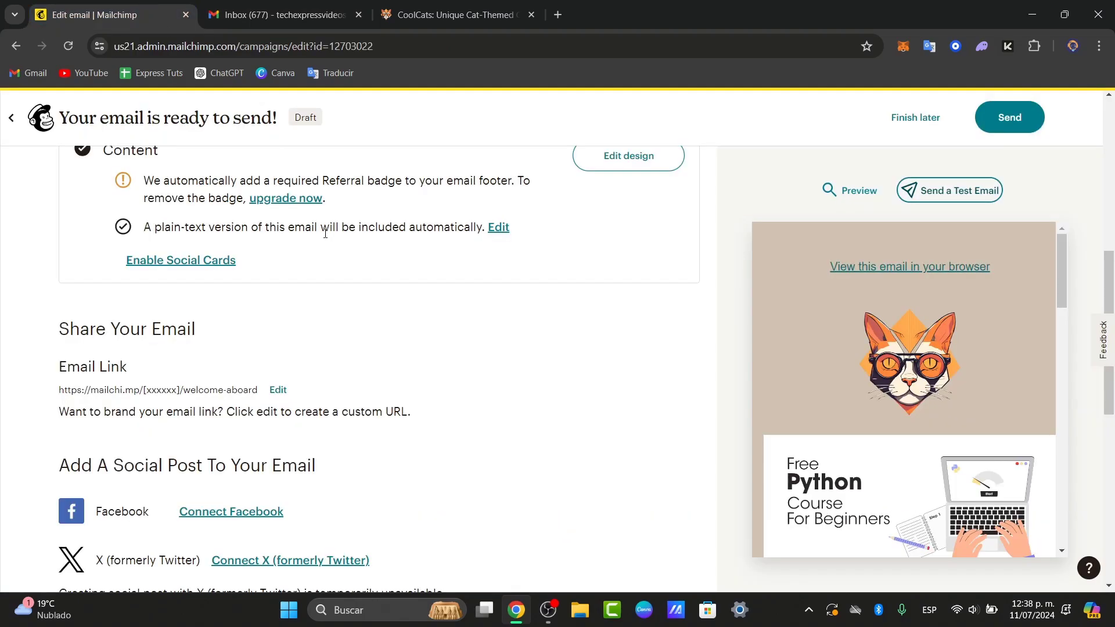
pyautogui.click(33, 130)
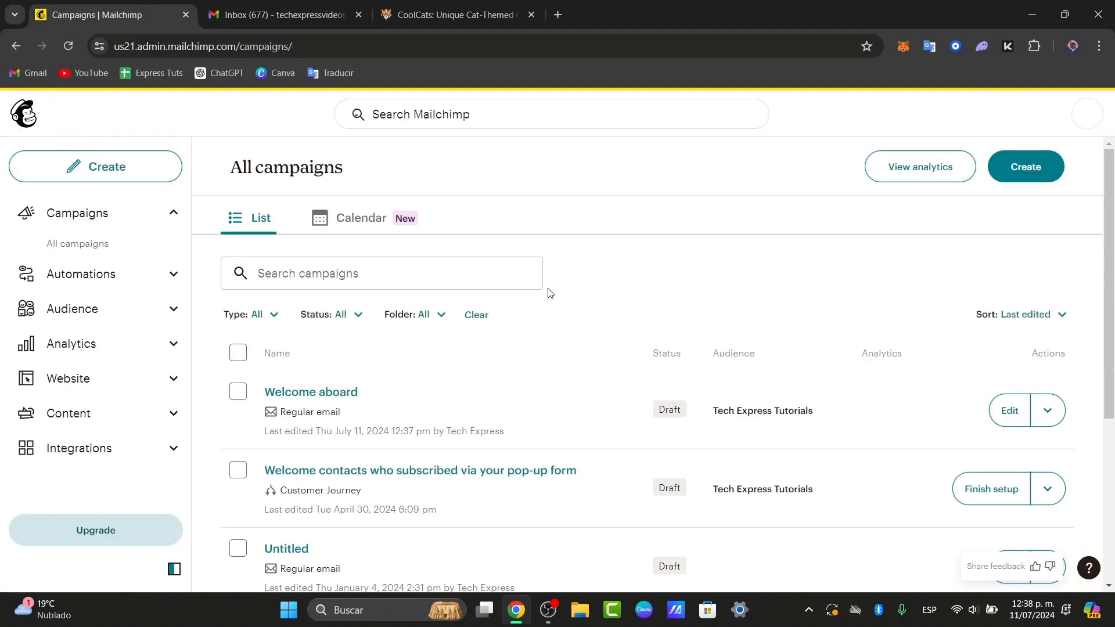
pyautogui.click(154, 266)
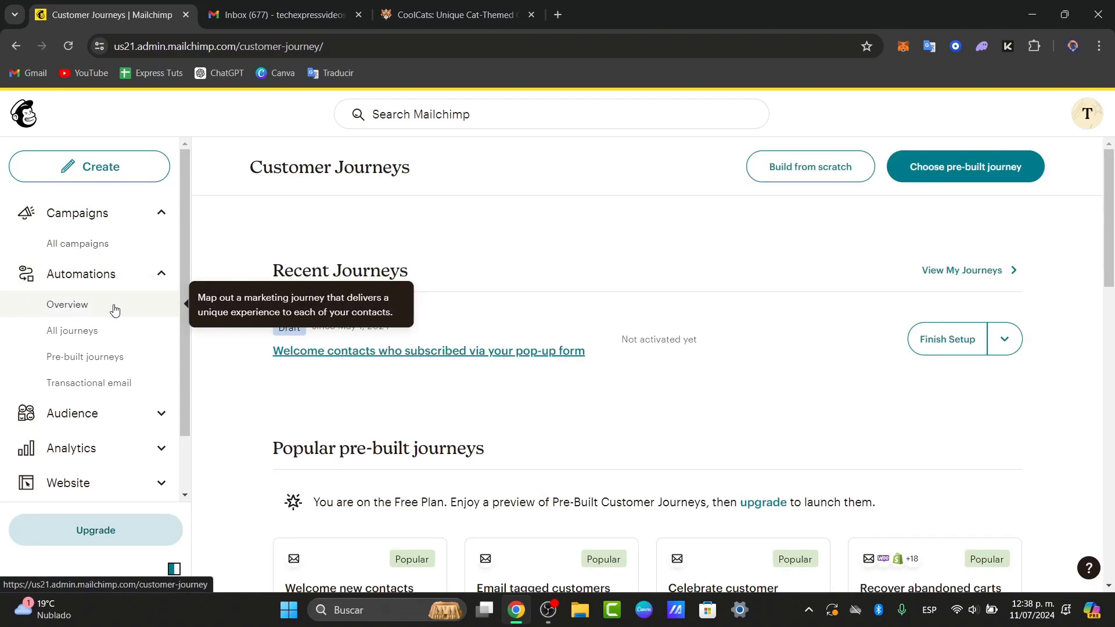
pyautogui.scroll(-7, 439, 397)
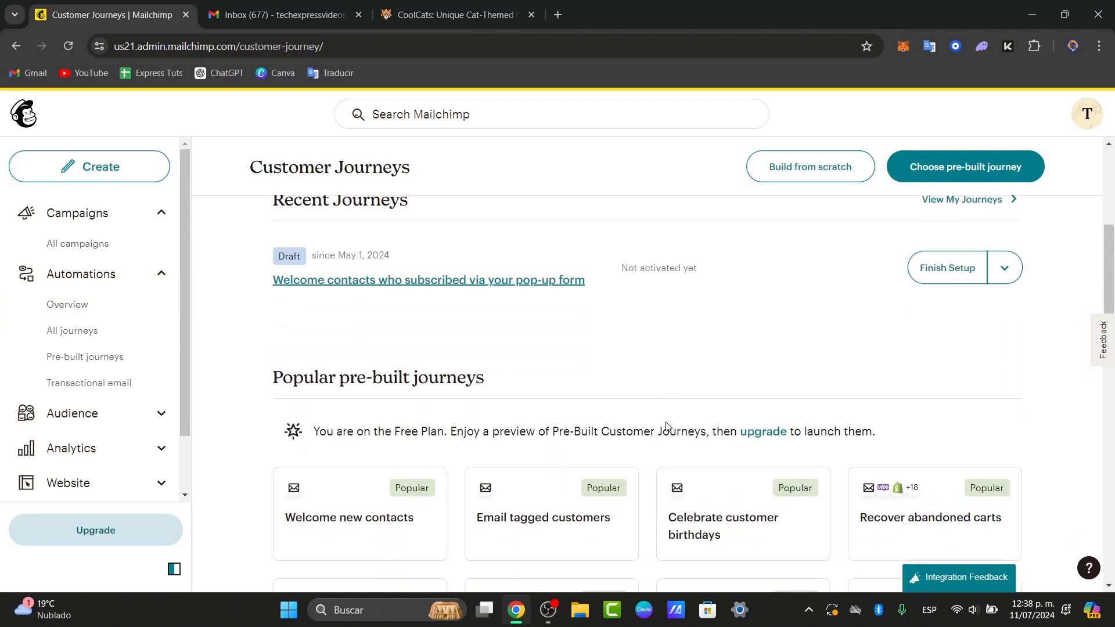